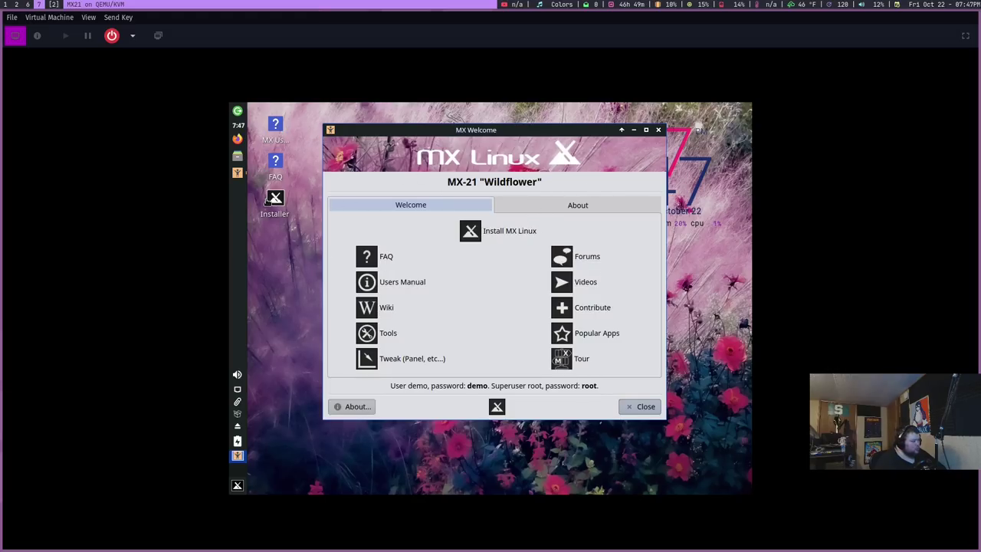
Step: Set the screen resolution to 1920x1080 in Display settings, keep the configuration, and close Display settings
{"action": "left_click", "coordinate": [237, 485]}
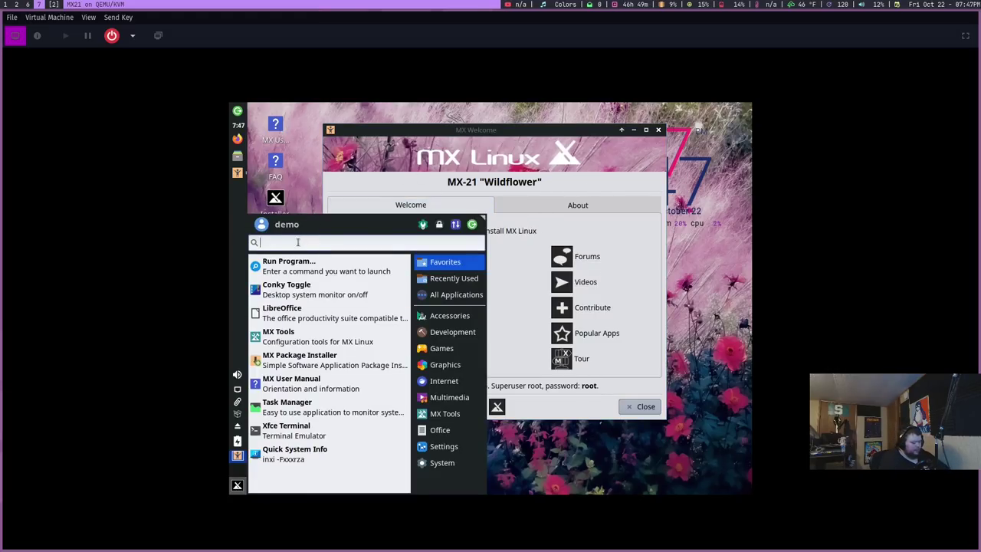
{"action": "type", "text": "display"}
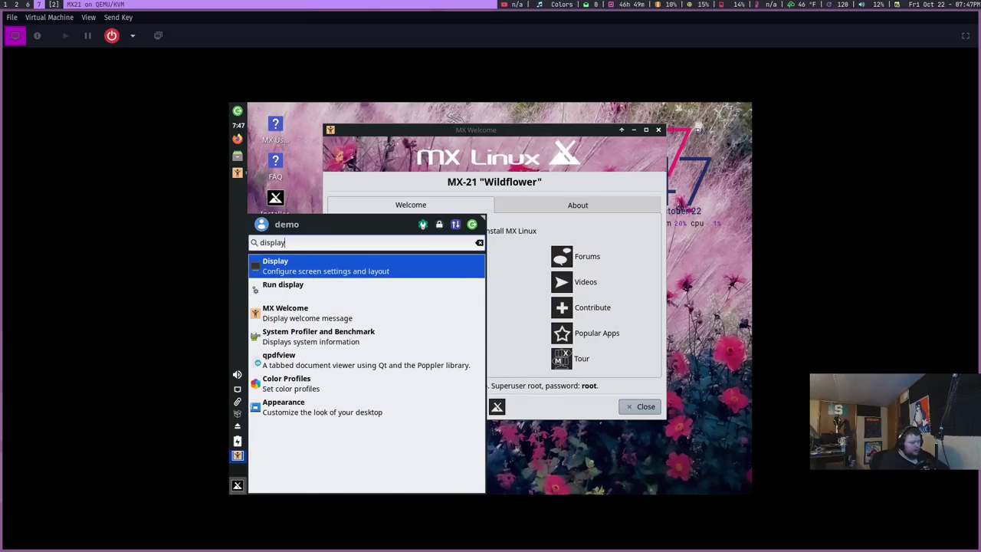
{"action": "key", "text": "Return"}
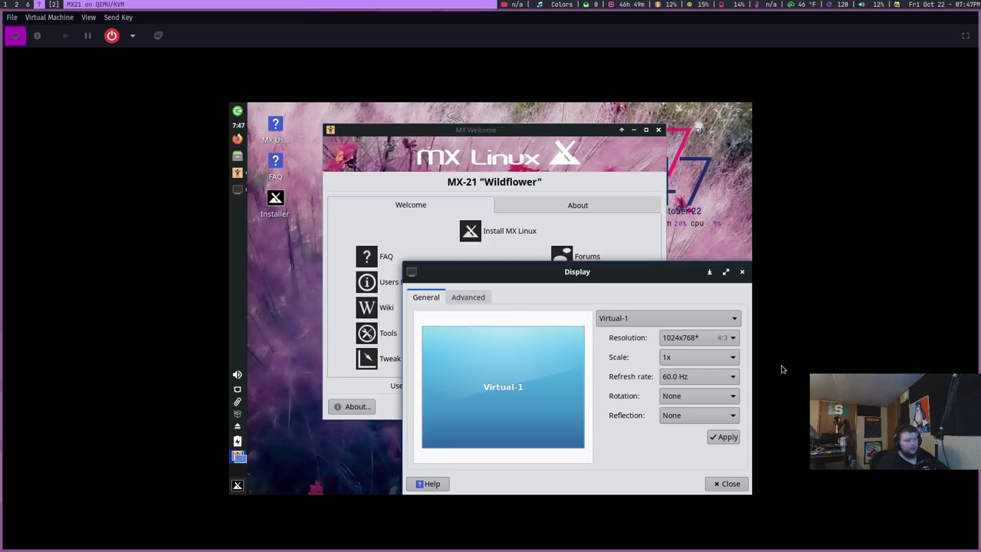
{"action": "left_click", "coordinate": [719, 338]}
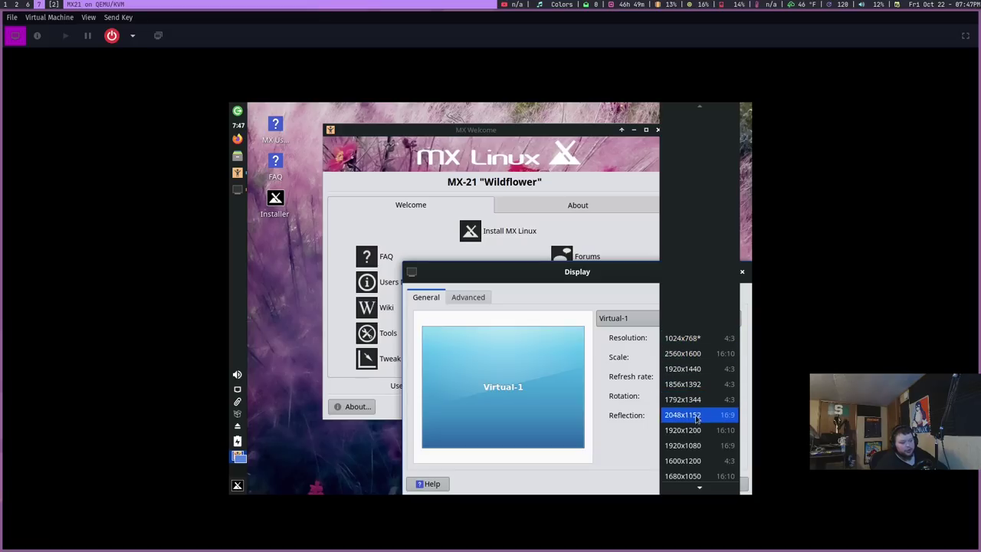
{"action": "left_click", "coordinate": [695, 451]}
{"action": "left_click", "coordinate": [724, 436]}
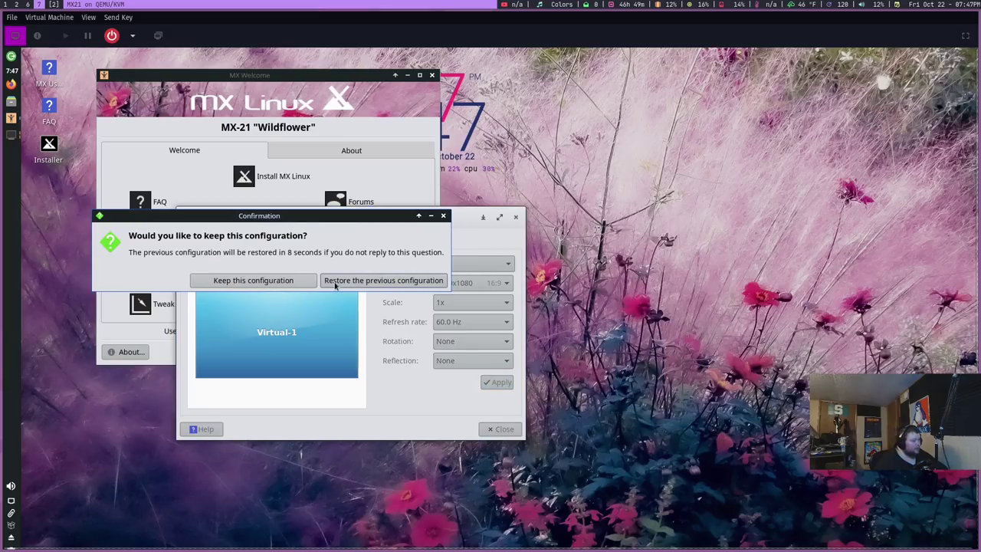
{"action": "left_click", "coordinate": [278, 281]}
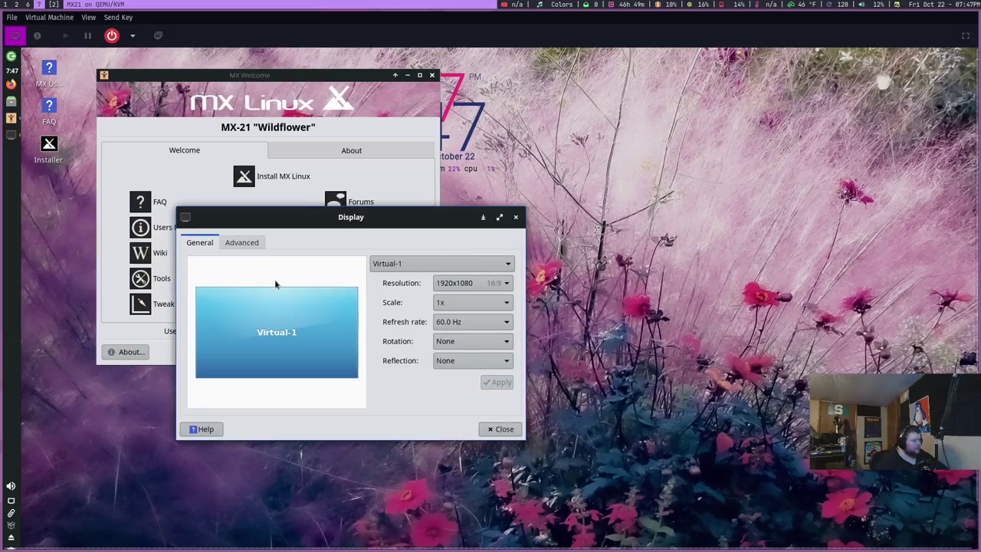
{"action": "left_click", "coordinate": [515, 216]}
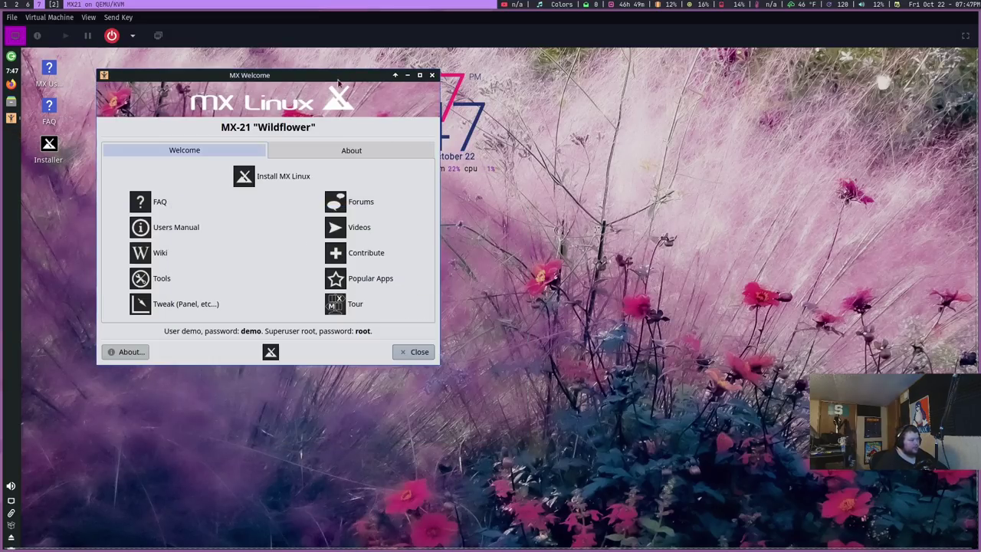
Step: Centre the MX Welcome window and switch the virtual machine viewer to fullscreen
{"action": "left_click_drag", "start_coordinate": [313, 75], "coordinate": [588, 146]}
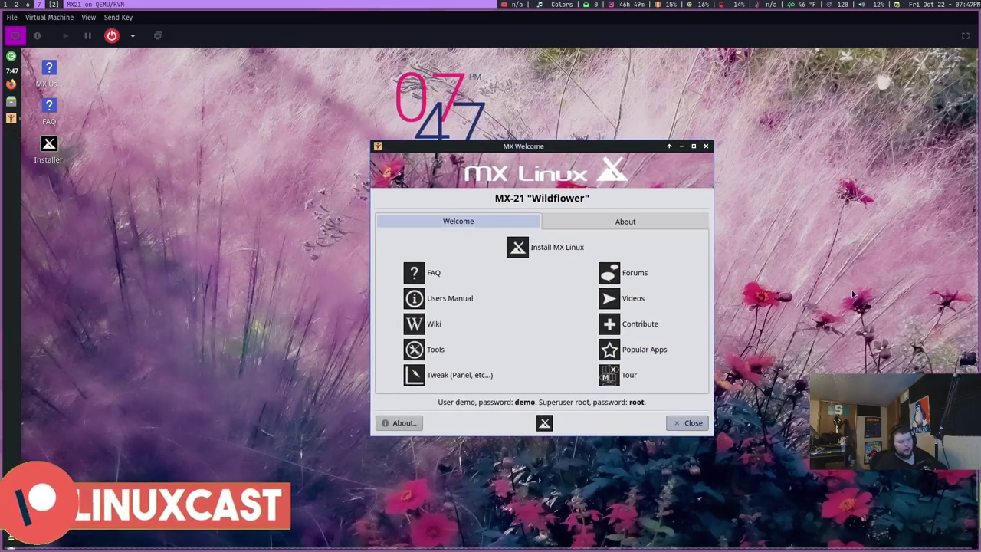
{"action": "left_click", "coordinate": [87, 18]}
{"action": "left_click", "coordinate": [107, 69]}
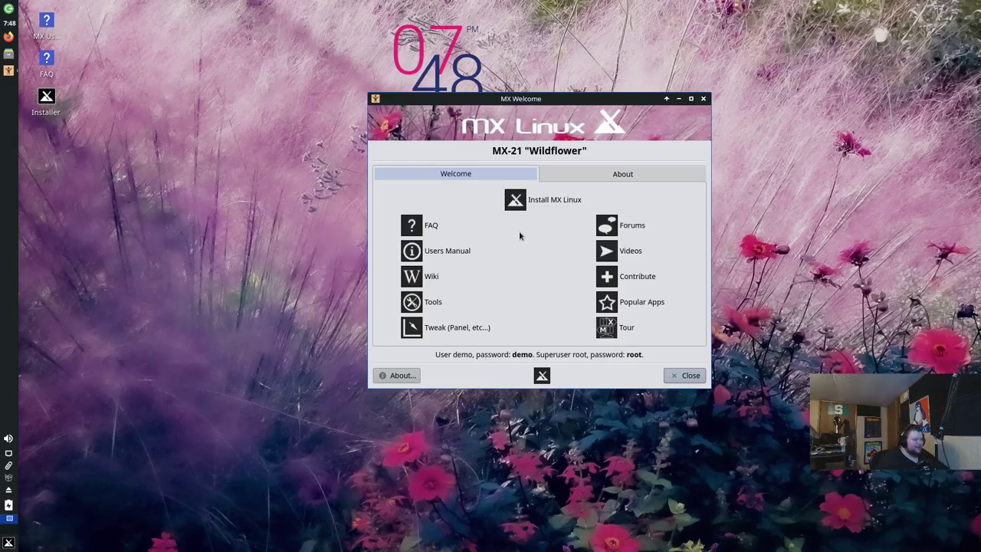
Step: Launch the MX Linux installer from MX Welcome, read the Terms of Use, and continue
{"action": "left_click", "coordinate": [551, 200]}
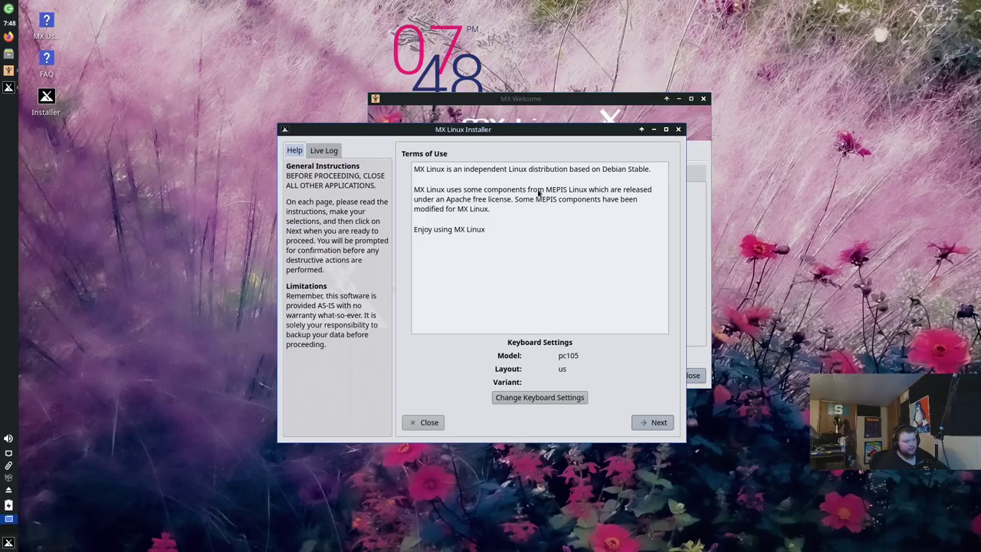
{"action": "left_click_drag", "start_coordinate": [488, 128], "coordinate": [564, 90]}
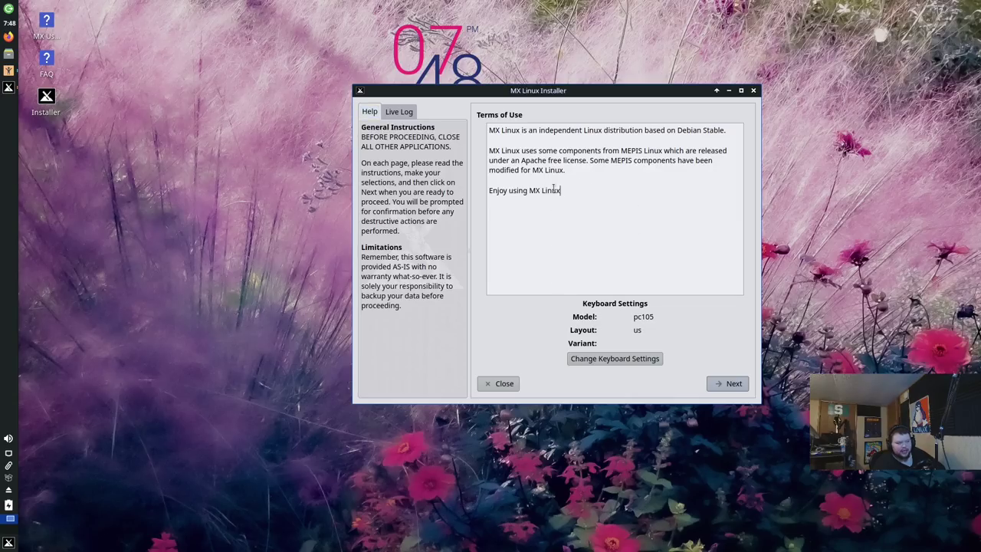
{"action": "left_click_drag", "start_coordinate": [582, 194], "coordinate": [489, 120]}
{"action": "left_click", "coordinate": [592, 178]}
{"action": "left_click_drag", "start_coordinate": [582, 194], "coordinate": [477, 132]}
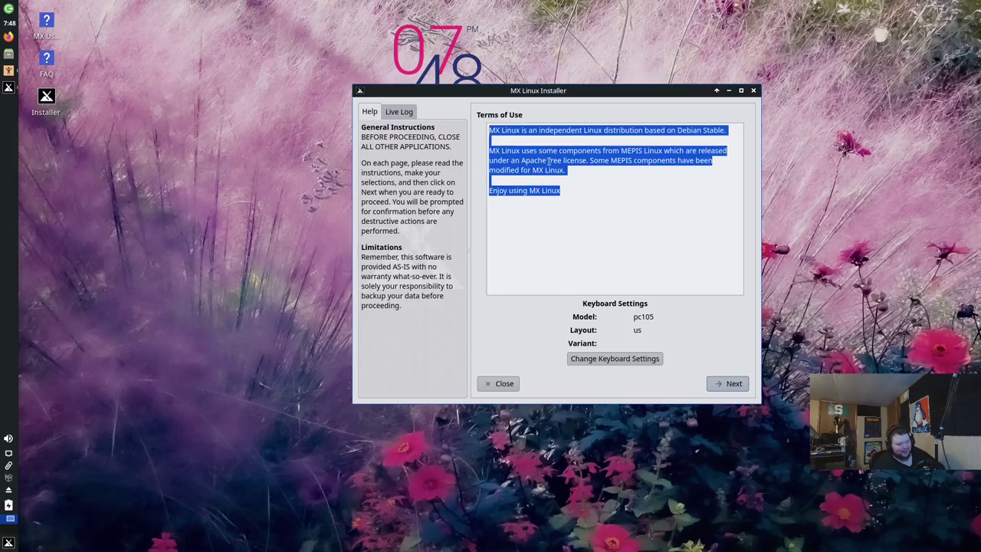
{"action": "left_click", "coordinate": [604, 215]}
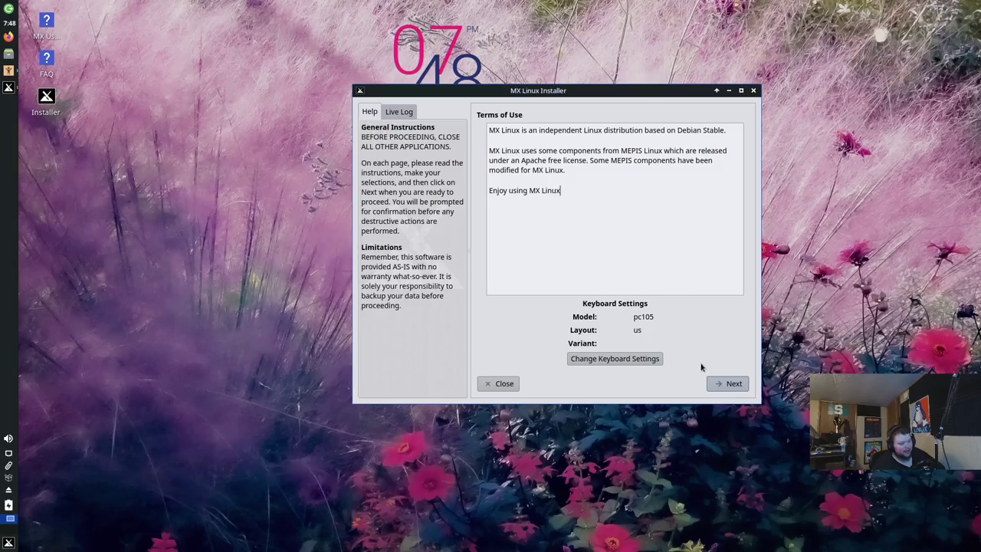
{"action": "left_click", "coordinate": [734, 383]}
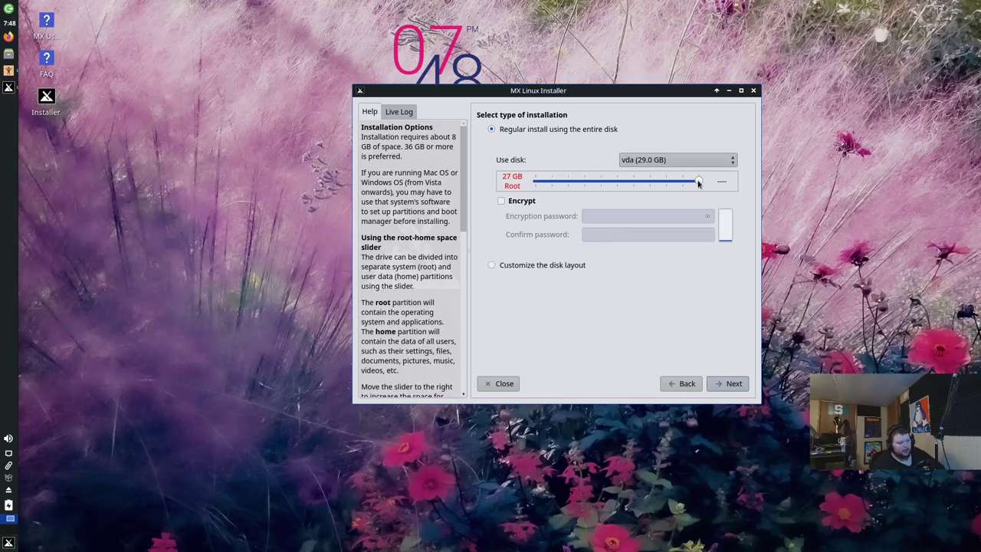
Step: Leave encryption off, keep regular install on the entire vda disk, and proceed
{"action": "mouse_move", "coordinate": [698, 181]}
{"action": "left_mouse_down"}
{"action": "mouse_move", "coordinate": [668, 183]}
{"action": "mouse_move", "coordinate": [701, 183]}
{"action": "left_mouse_up"}
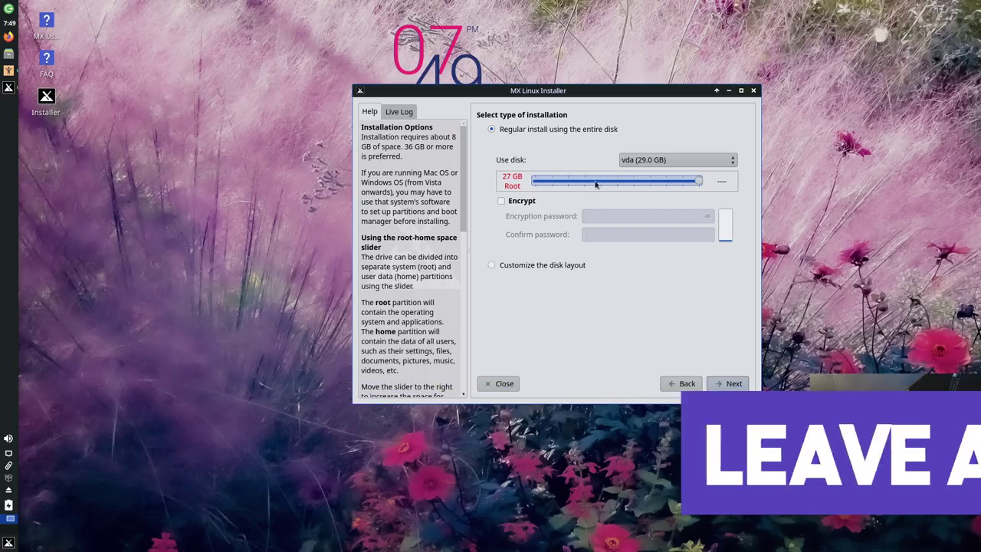
{"action": "left_click", "coordinate": [502, 202]}
{"action": "left_click", "coordinate": [502, 202]}
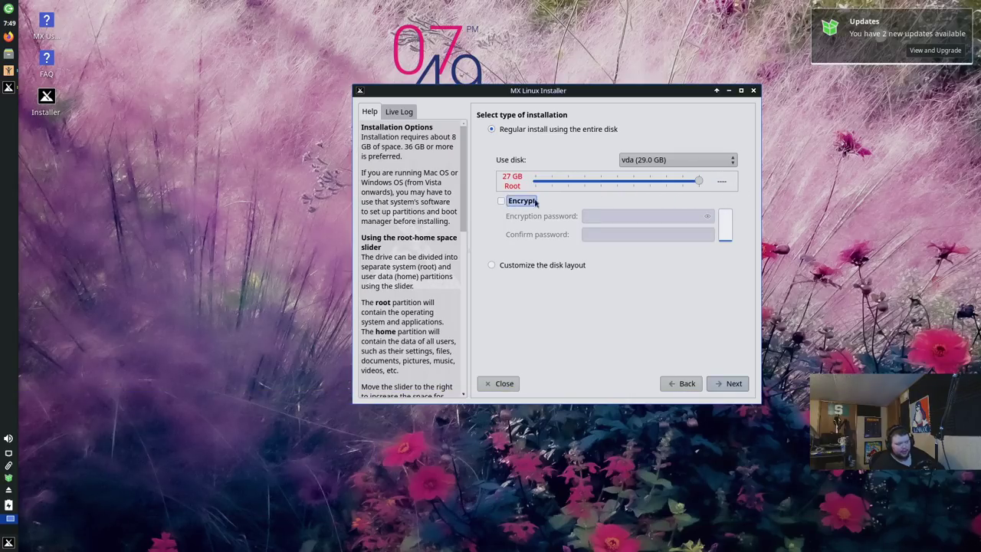
{"action": "left_click", "coordinate": [491, 265]}
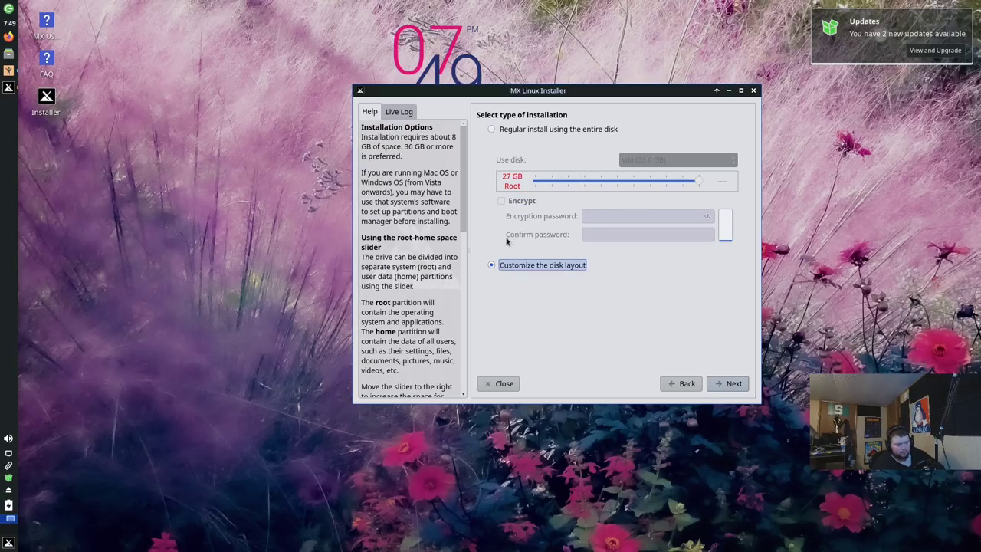
{"action": "left_click", "coordinate": [493, 130]}
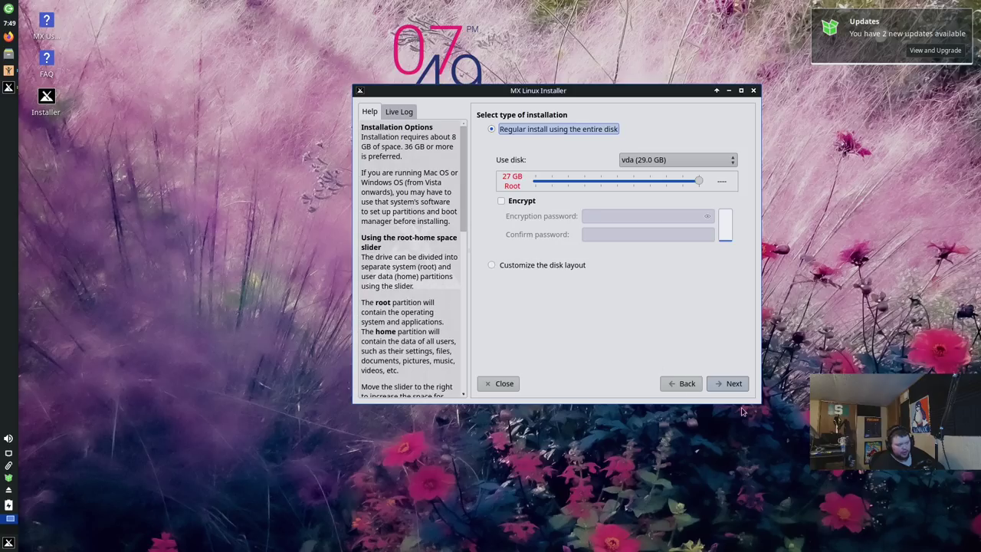
{"action": "left_click", "coordinate": [732, 384]}
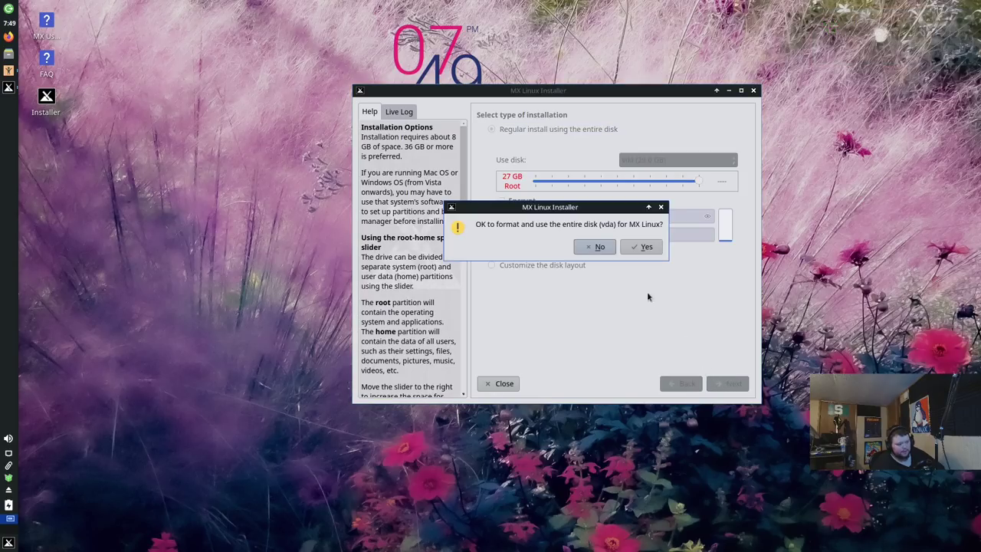
Step: Confirm formatting the vda disk to start the installation, then continue to network names
{"action": "key", "text": "Tab"}
{"action": "key", "text": "Return"}
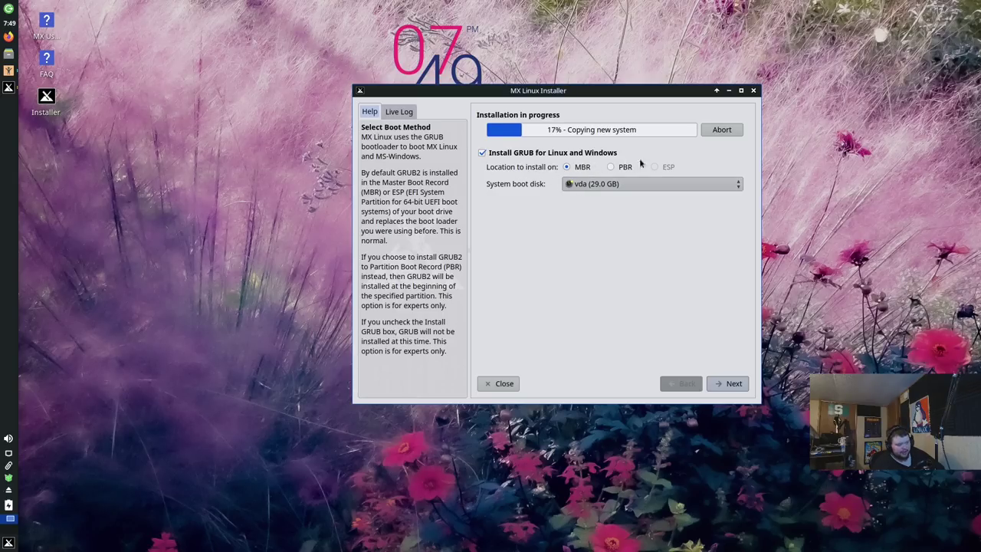
{"action": "left_click", "coordinate": [732, 382]}
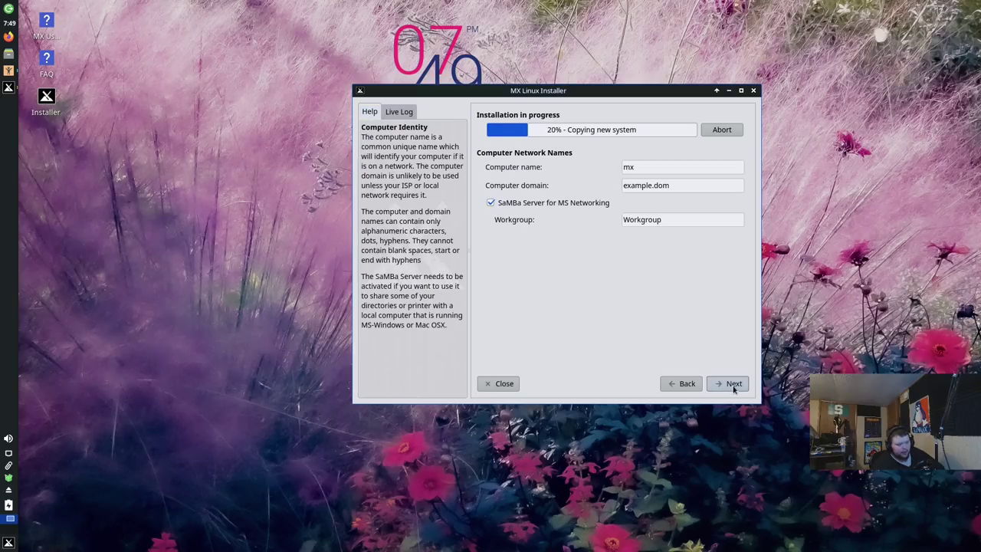
Step: Set computer name mxvm and domain example.com, keeping workgroup Workgroup
{"action": "left_click", "coordinate": [648, 166]}
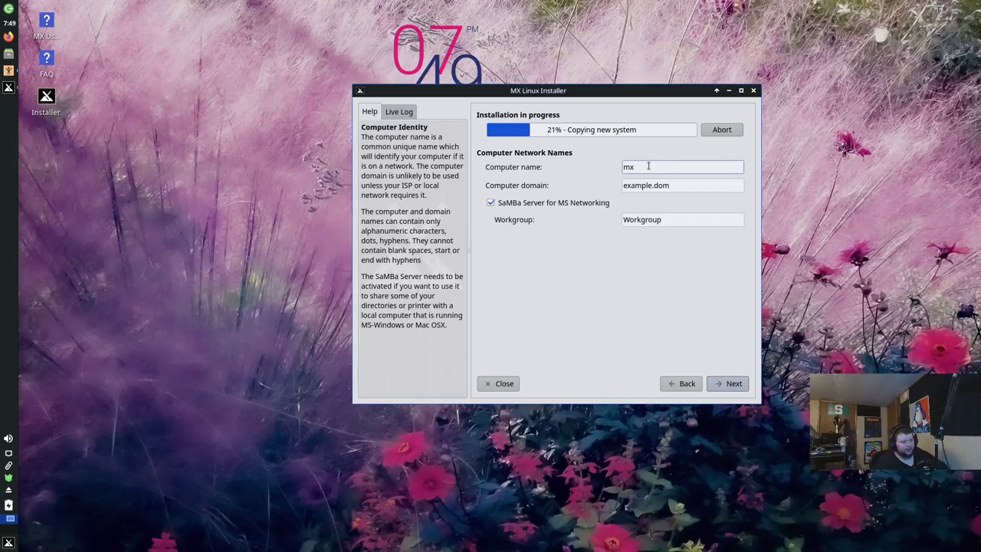
{"action": "key", "text": "BackSpace"}
{"action": "key", "text": "BackSpace"}
{"action": "type", "text": "mx"}
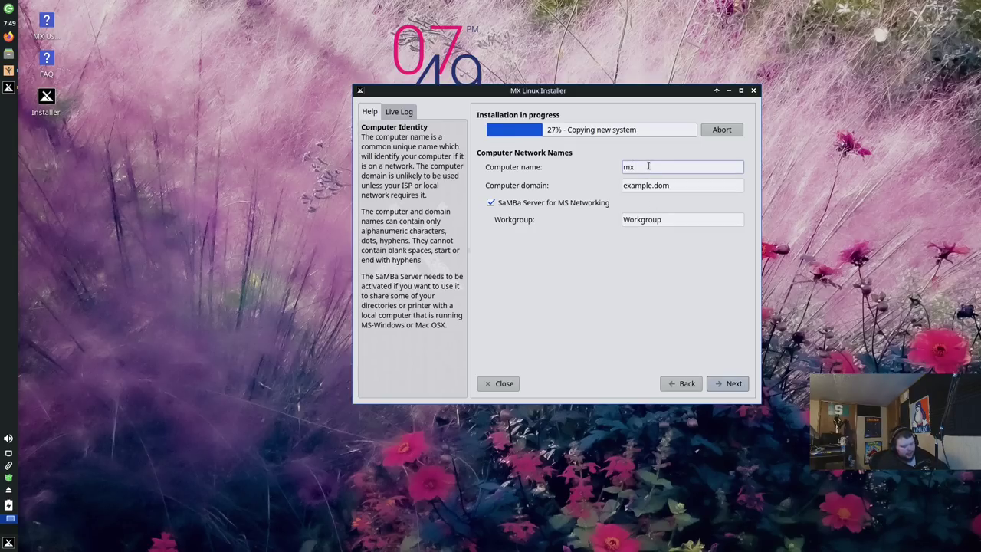
{"action": "type", "text": "vm"}
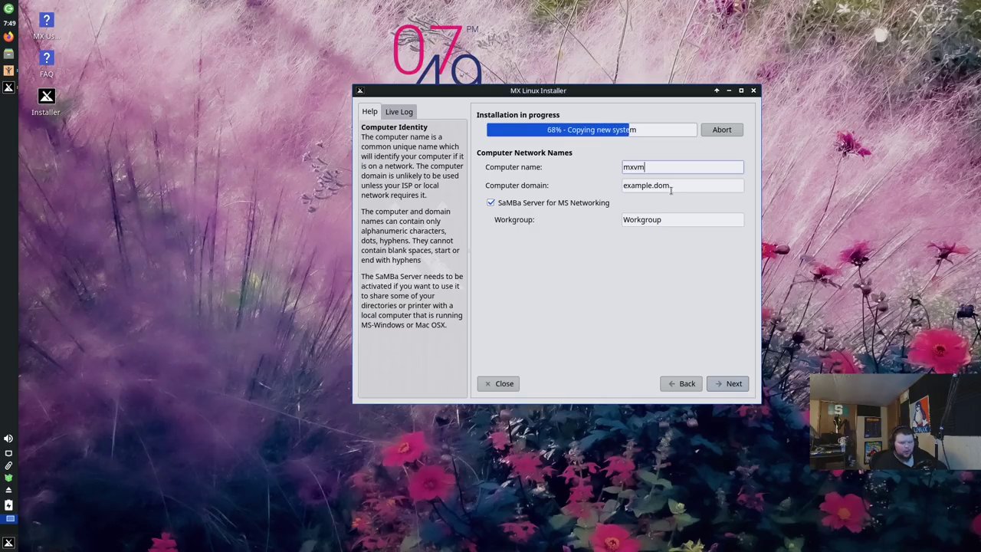
{"action": "left_click_drag", "start_coordinate": [671, 187], "coordinate": [605, 185]}
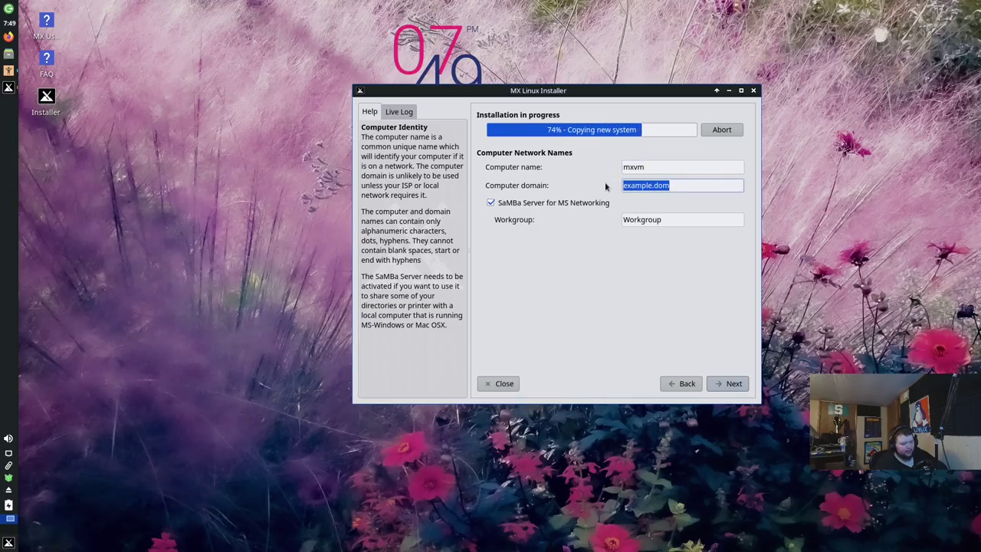
{"action": "key", "text": "BackSpace"}
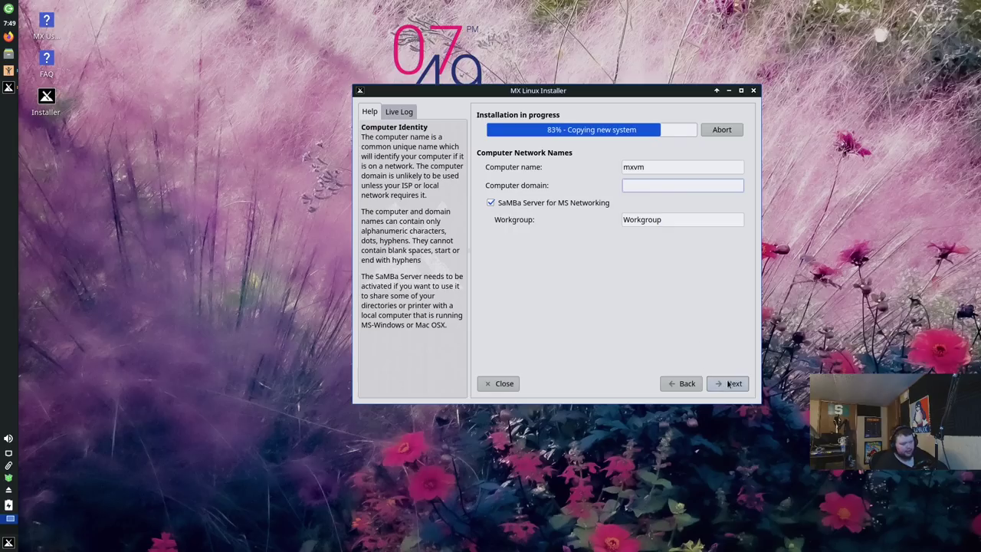
{"action": "left_click", "coordinate": [729, 384]}
{"action": "left_click", "coordinate": [597, 250]}
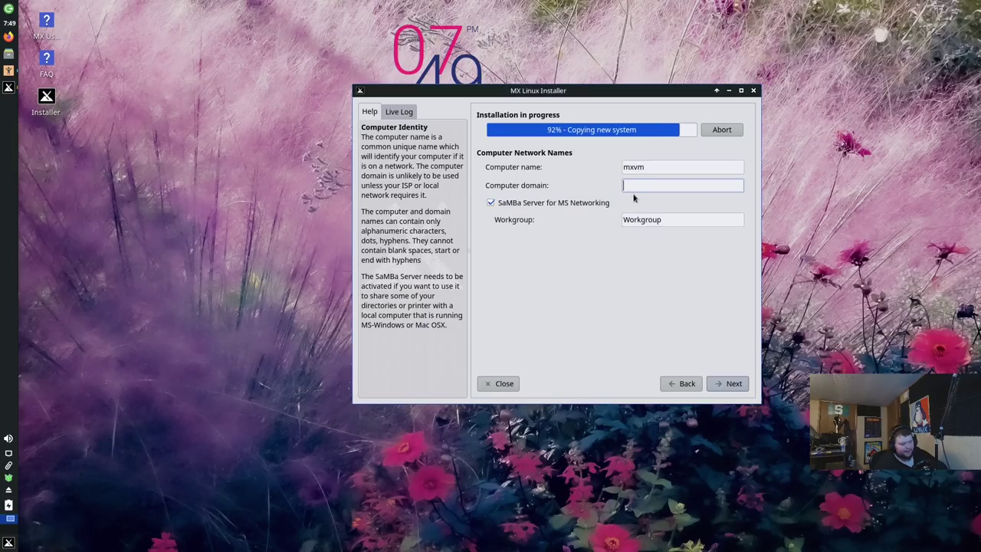
{"action": "type", "text": "examp"}
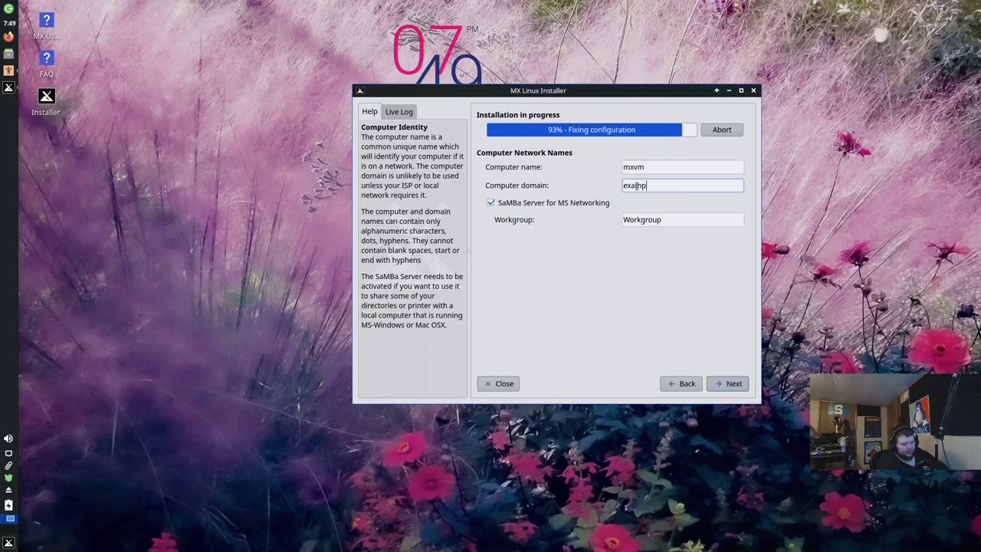
{"action": "type", "text": "le.com"}
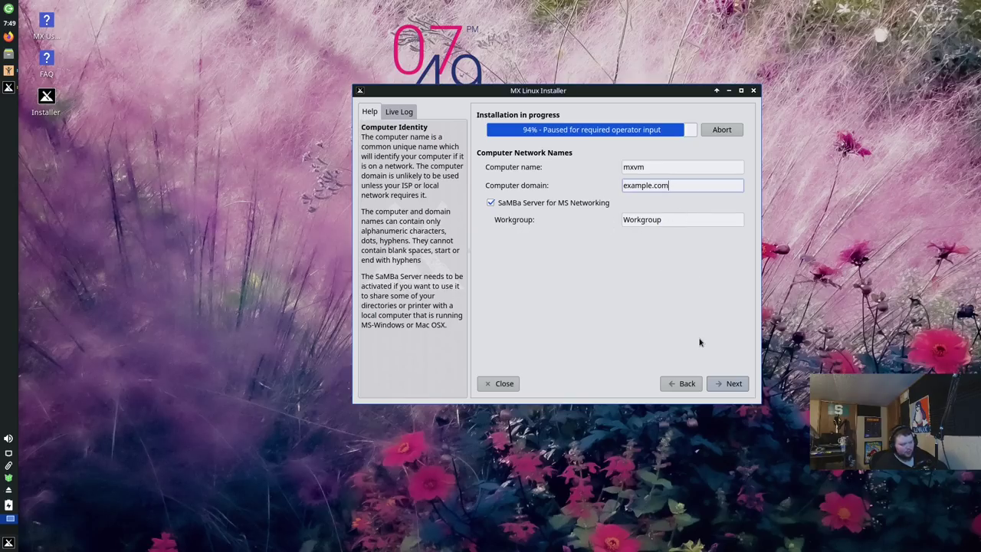
{"action": "left_click", "coordinate": [729, 384]}
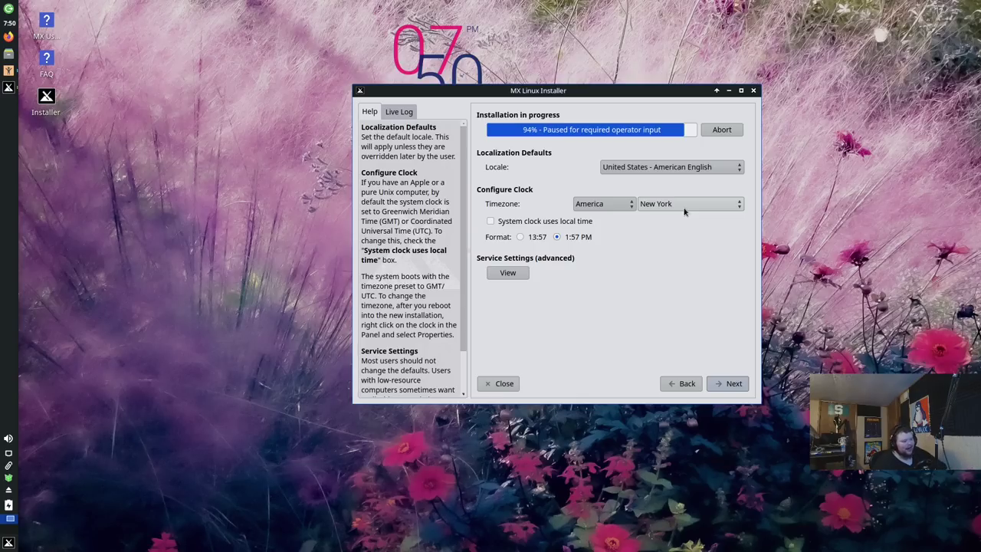
Step: Check the timezone city list and leave it on New York
{"action": "left_click", "coordinate": [706, 206]}
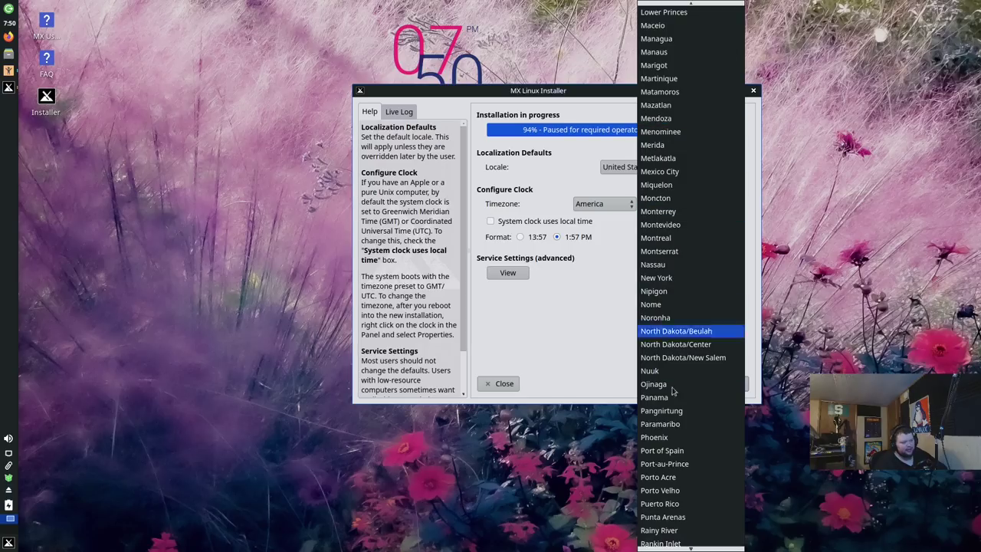
{"action": "key", "text": "Escape"}
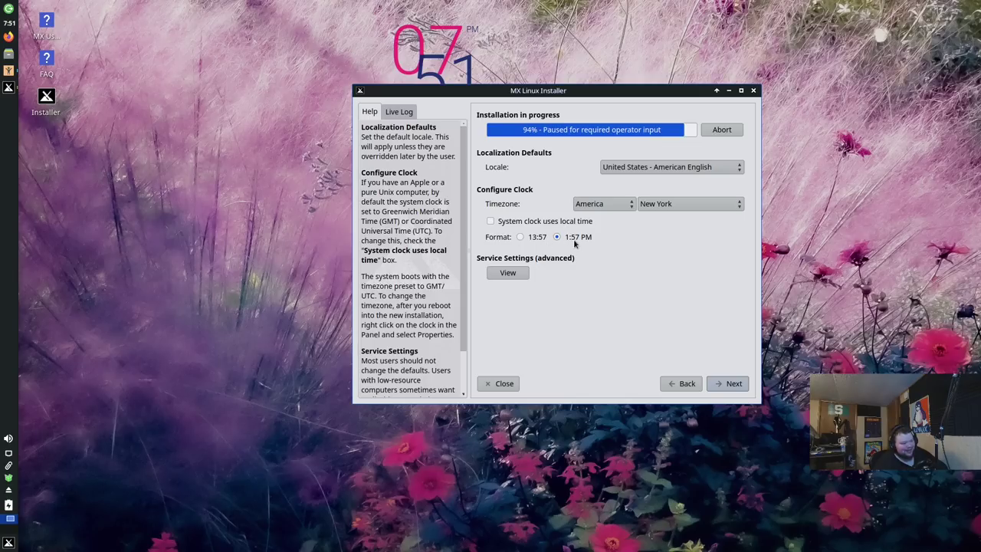
Step: Create the default user with a login name and a confirmed user password
{"action": "left_click", "coordinate": [728, 383]}
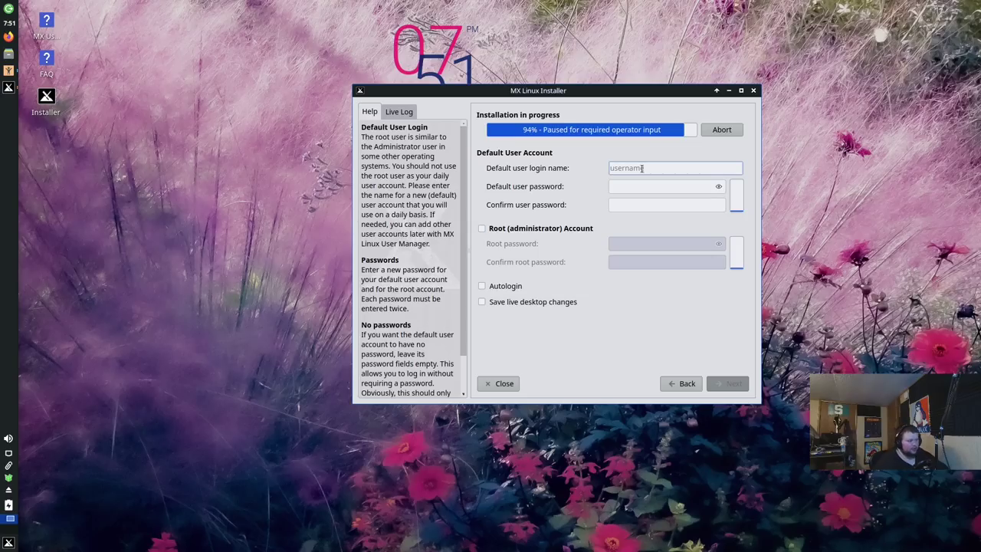
{"action": "type", "text": "matt"}
{"action": "key", "text": "Tab"}
{"action": "type", "text": "123"}
{"action": "key", "text": "Tab"}
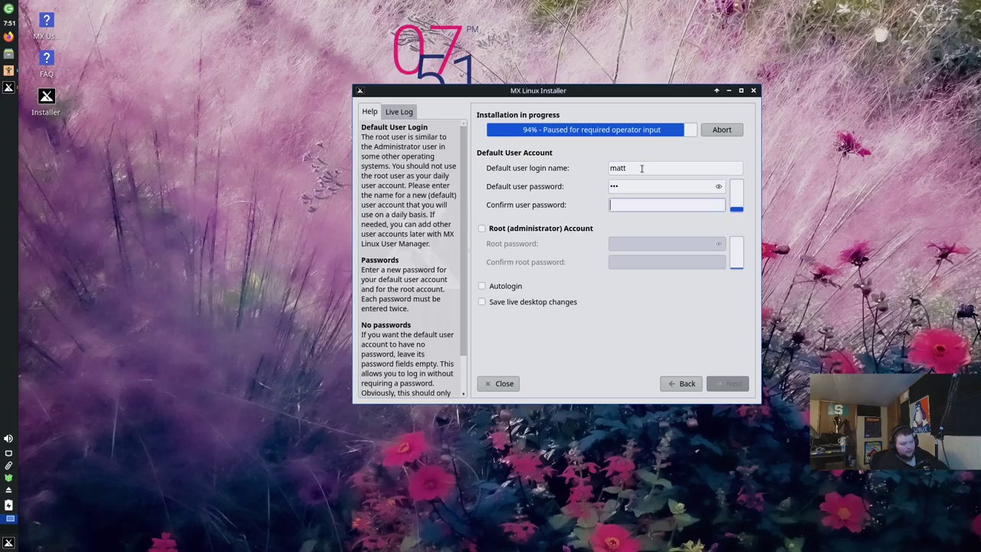
{"action": "type", "text": "123"}
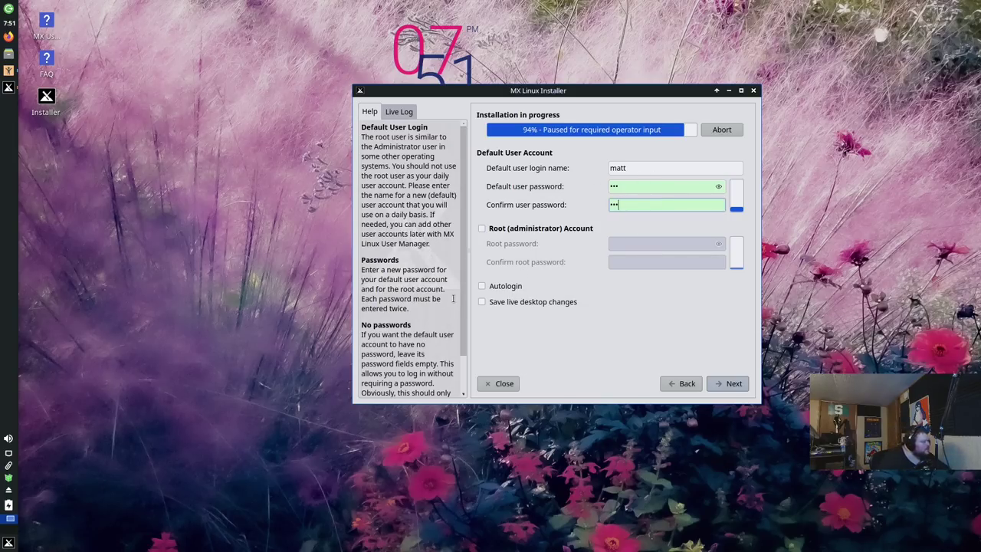
{"action": "scroll", "coordinate": [412, 301], "scroll_direction": "down", "scroll_amount": 2}
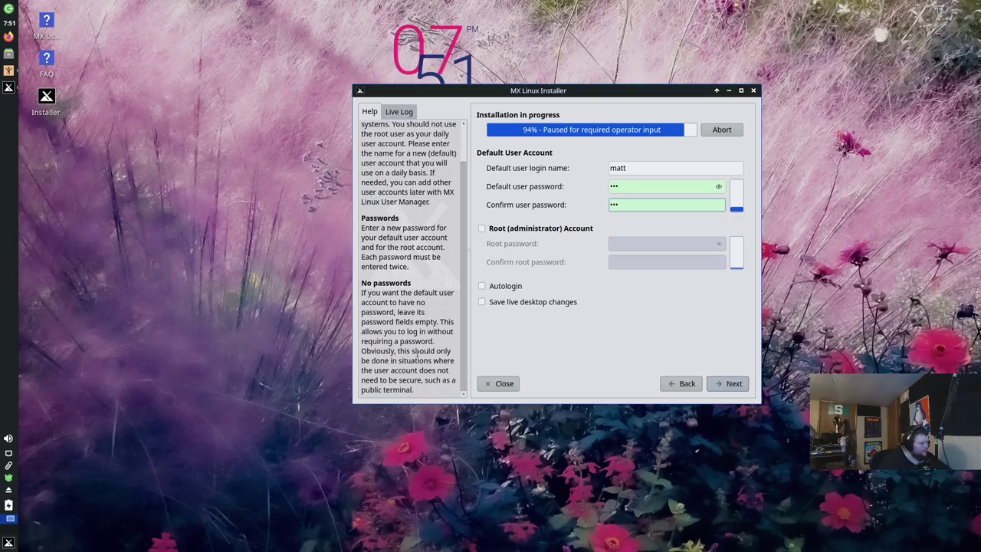
{"action": "scroll", "coordinate": [399, 356], "scroll_direction": "up", "scroll_amount": 2}
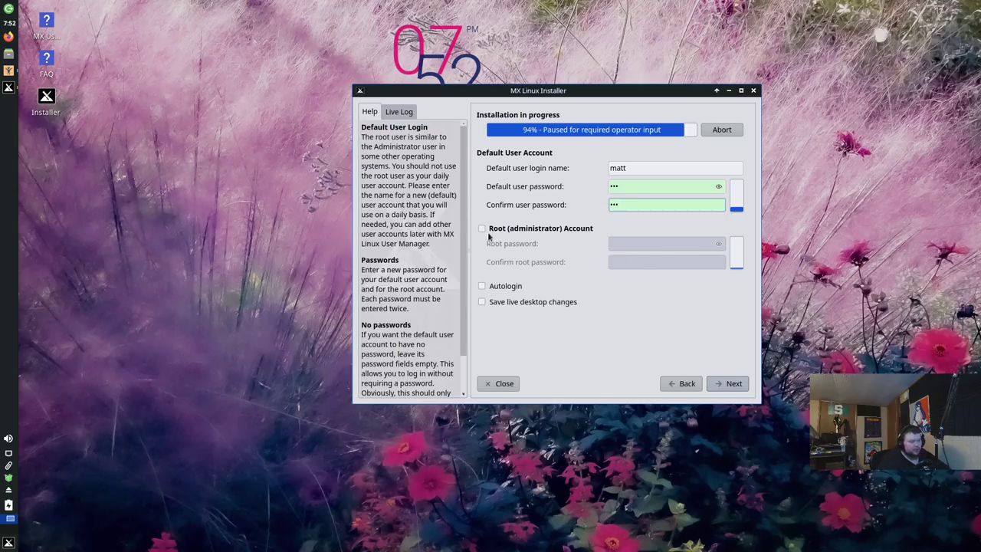
Step: Enable the root administrator account with a confirmed root password and continue installing
{"action": "left_click", "coordinate": [483, 229]}
{"action": "left_click", "coordinate": [636, 244]}
{"action": "type", "text": "***"}
{"action": "key", "text": "Tab"}
{"action": "type", "text": "***"}
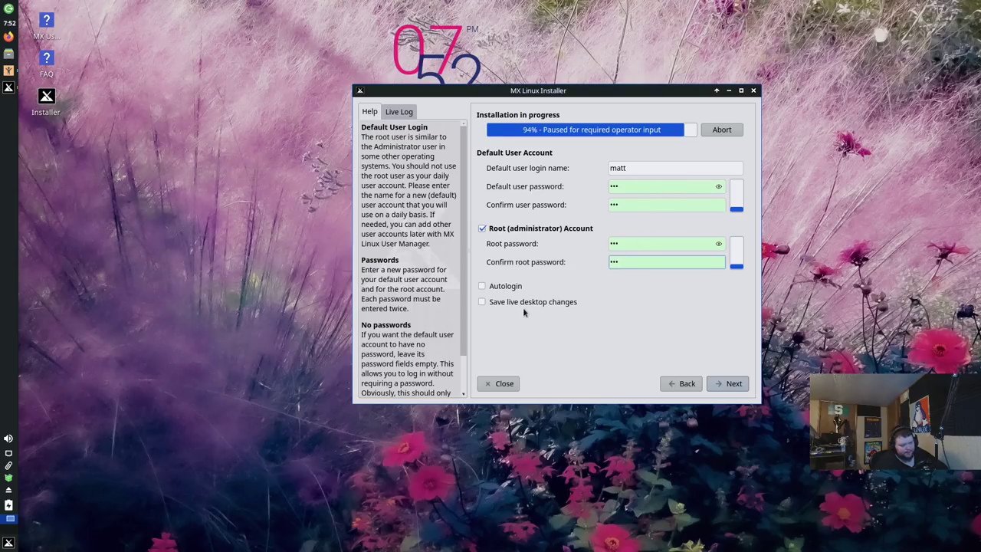
{"action": "left_click", "coordinate": [724, 381]}
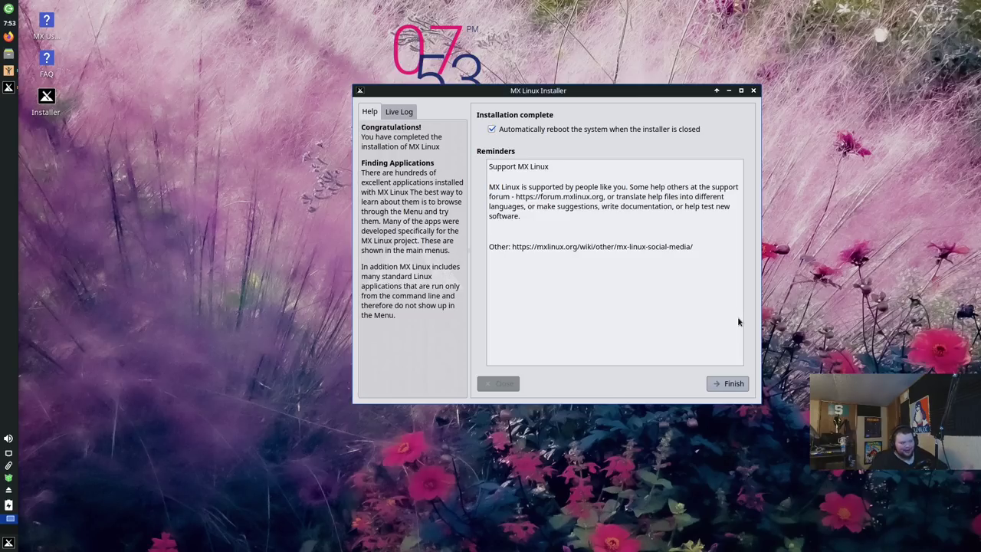
Step: Finish the installer without automatic reboot, close MX Welcome, and open the log-out options
{"action": "left_click", "coordinate": [493, 130]}
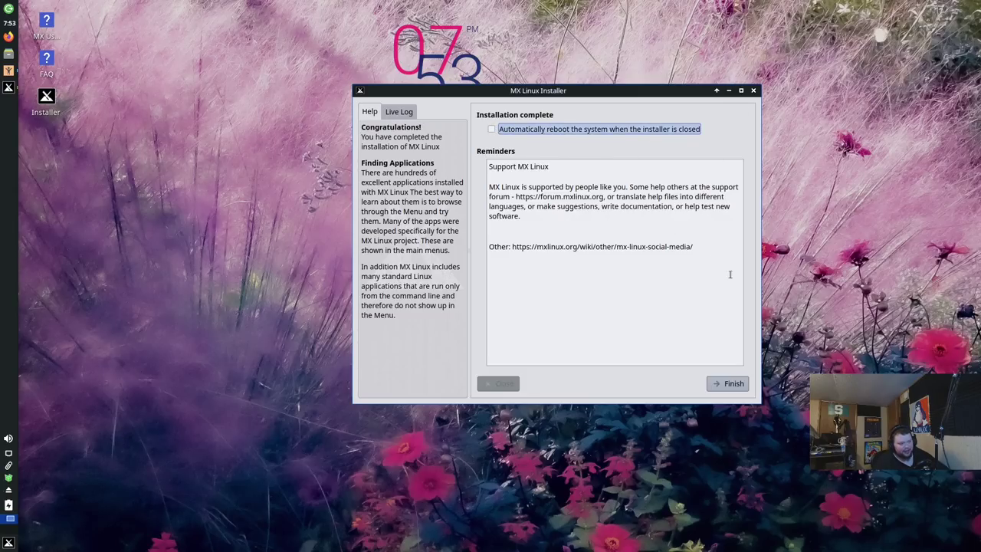
{"action": "left_click", "coordinate": [725, 383]}
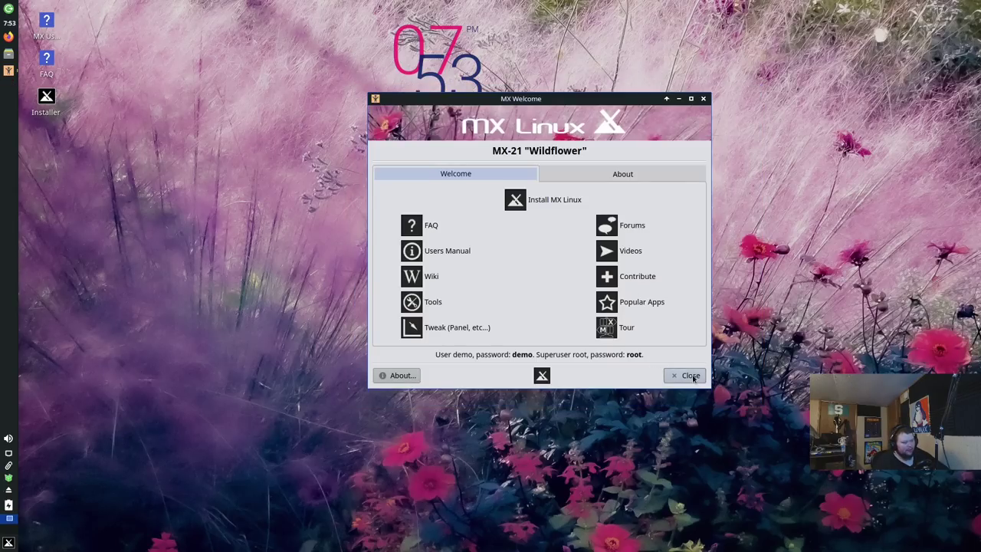
{"action": "left_click", "coordinate": [690, 376]}
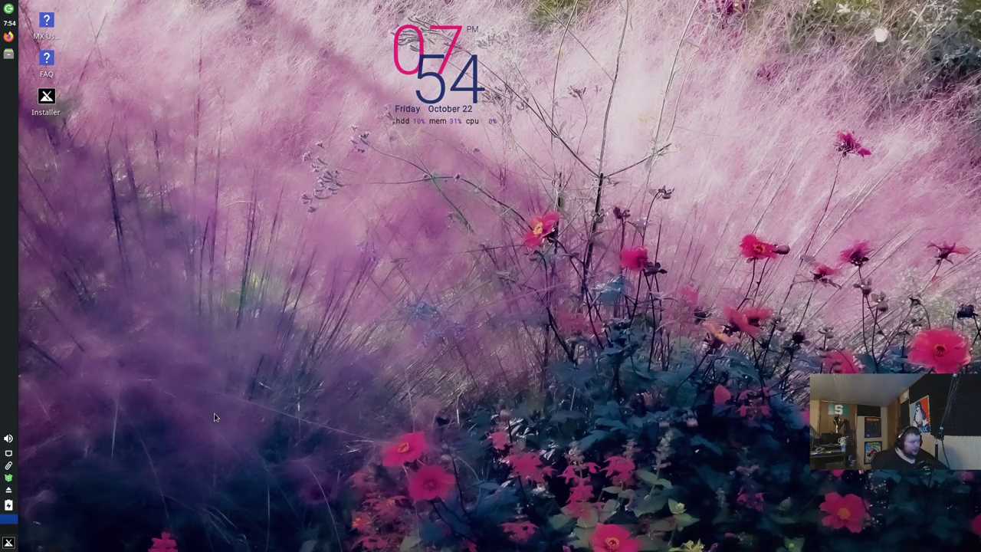
{"action": "left_click", "coordinate": [9, 9]}
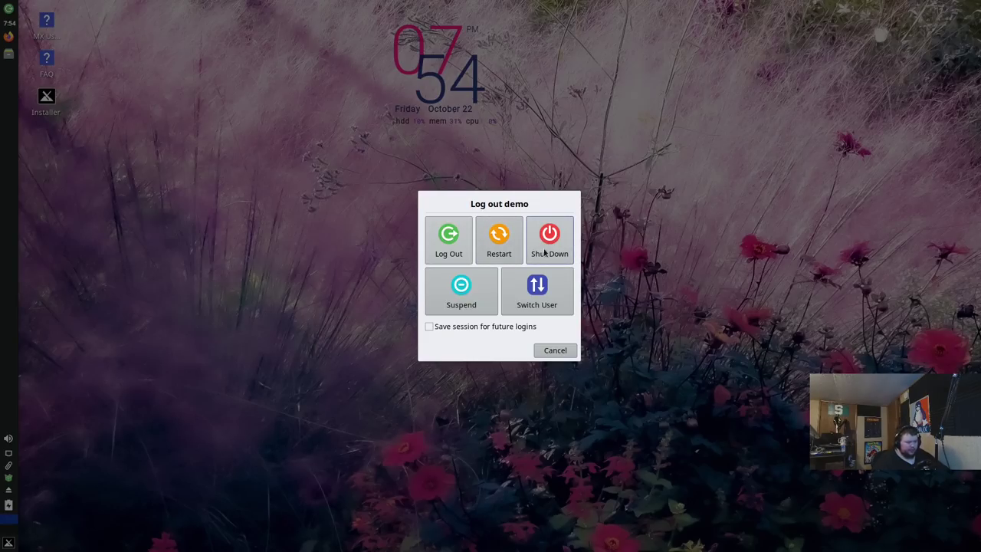
Step: Shut down the live session and restart into the installed MX Linux
{"action": "left_click", "coordinate": [544, 253]}
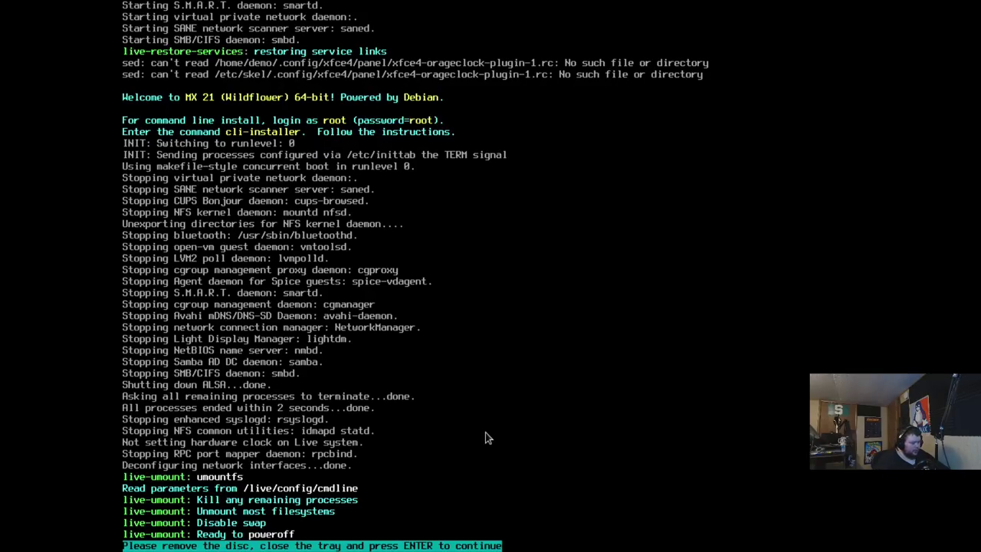
{"action": "key", "text": "Return"}
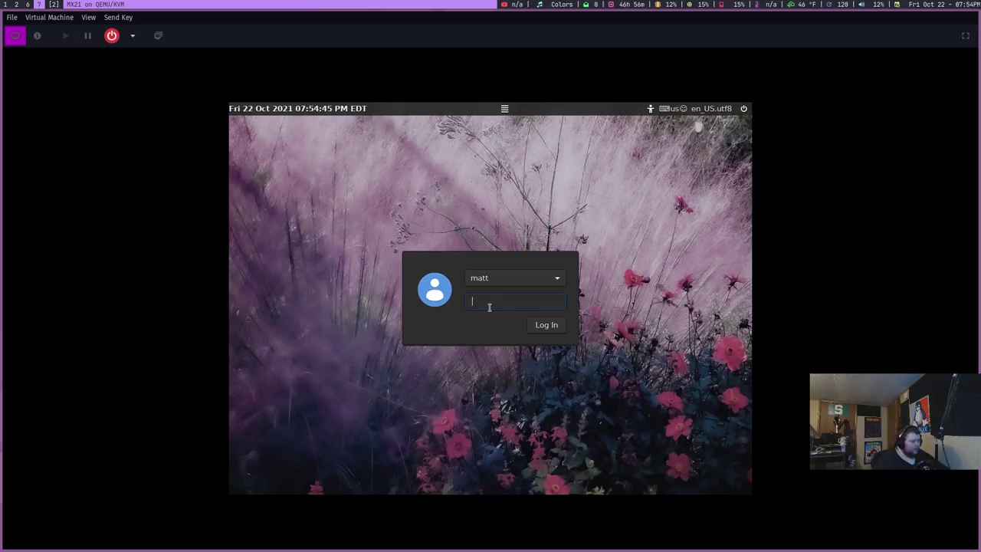
Step: Log in with the user's password, dismiss the log-out dialog, and open the application menu
{"action": "type", "text": "pass"}
{"action": "key", "text": "Return"}
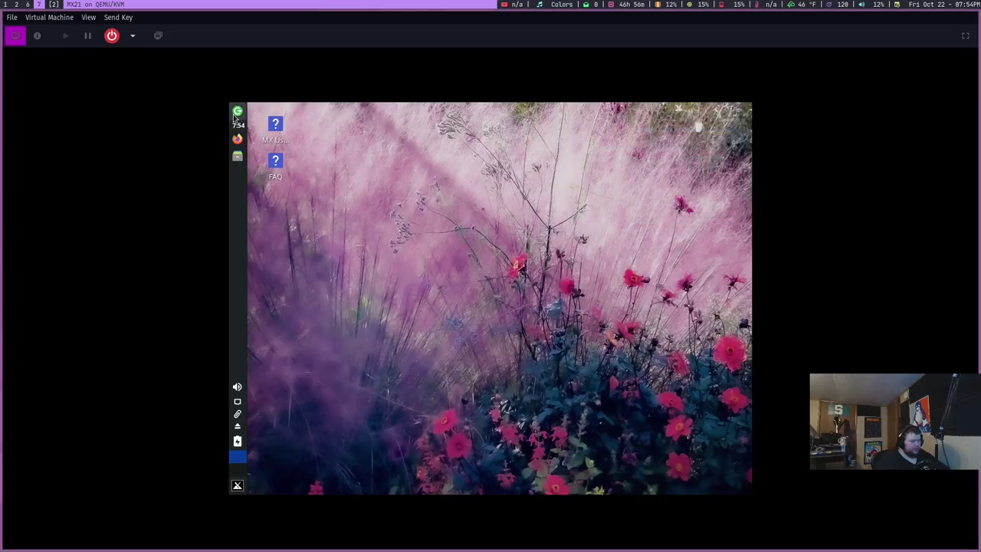
{"action": "key", "text": "ctrl+alt+Delete"}
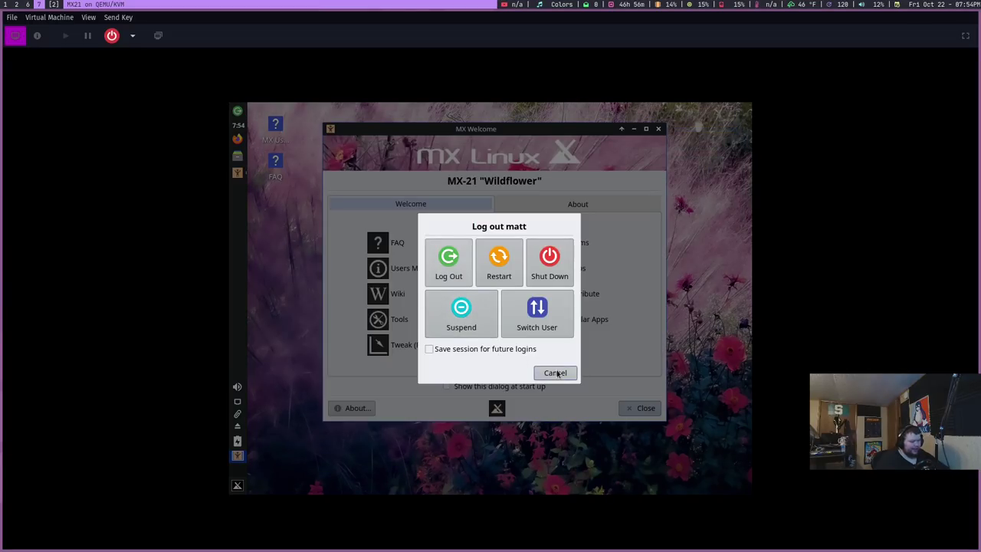
{"action": "left_click", "coordinate": [555, 372]}
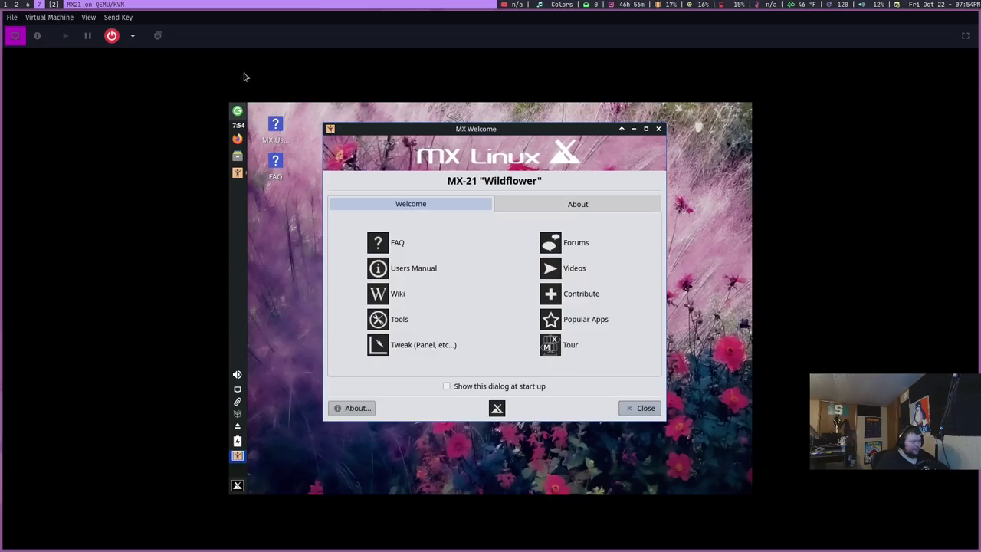
{"action": "left_click", "coordinate": [236, 485]}
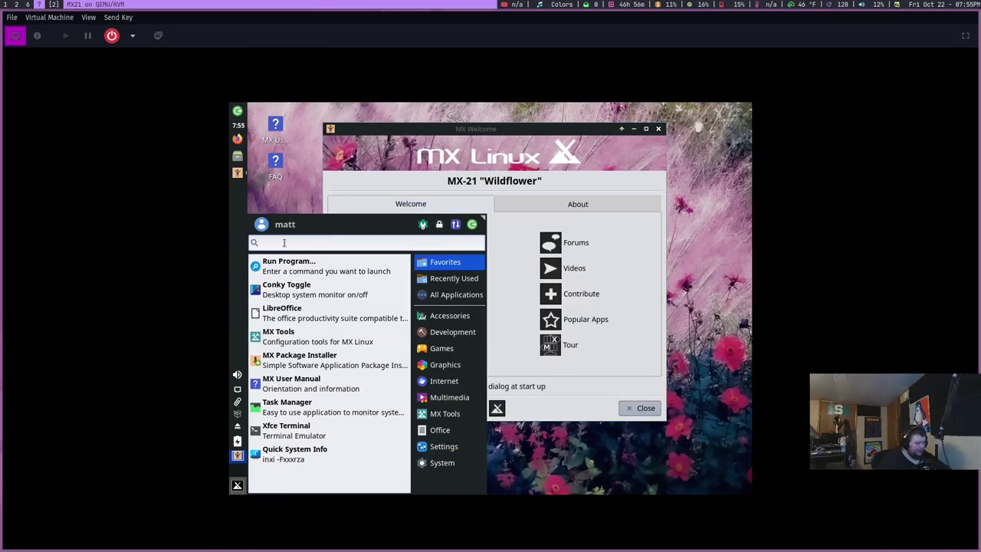
Step: Switch the display to a 1080 resolution, keep it, and close Display settings
{"action": "type", "text": "display"}
{"action": "key", "text": "Return"}
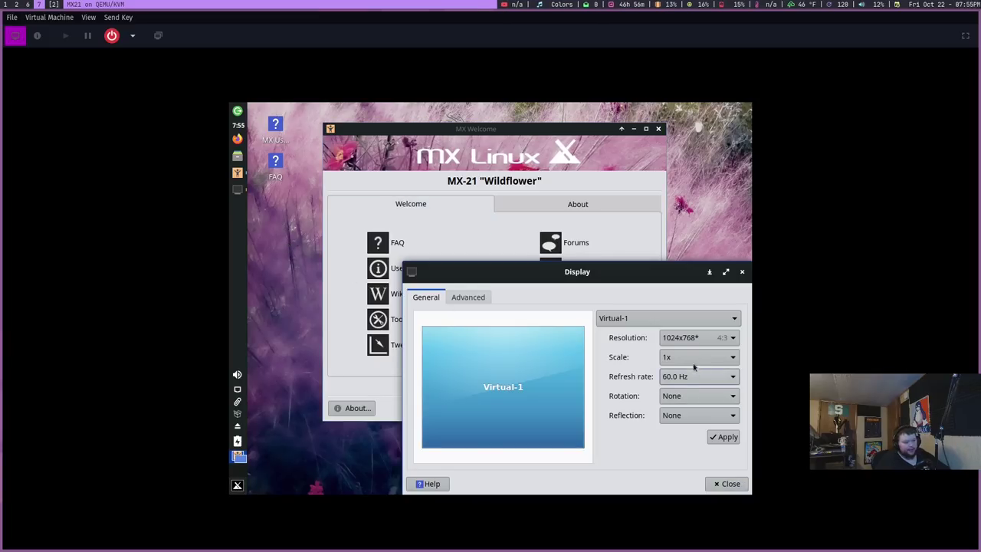
{"action": "left_click", "coordinate": [698, 336]}
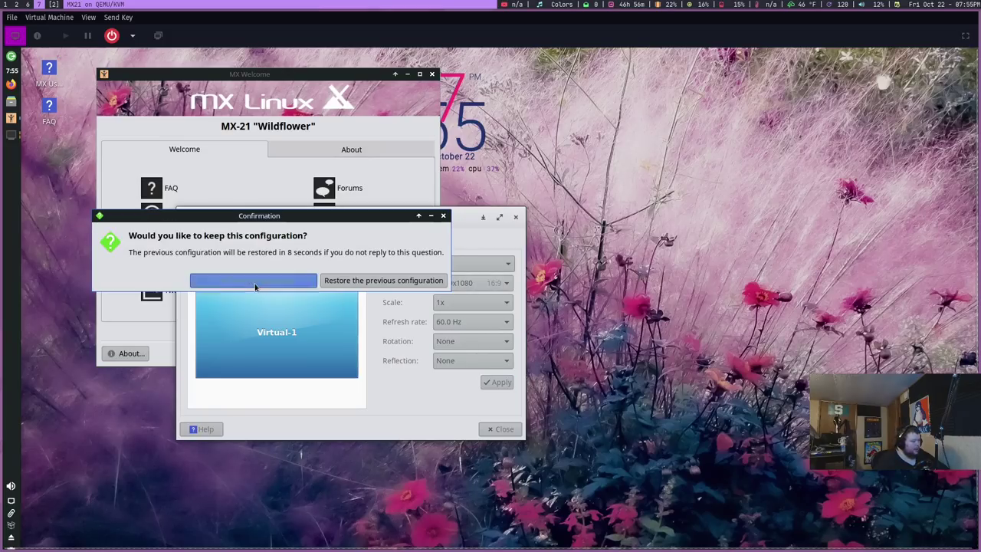
{"action": "left_click", "coordinate": [295, 282]}
{"action": "left_click", "coordinate": [503, 430]}
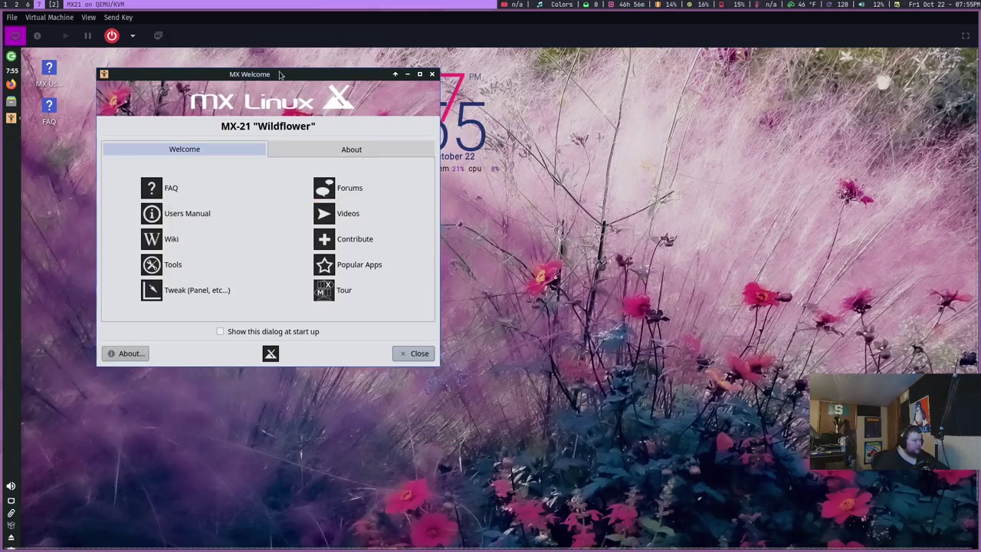
Step: Make the virtual machine viewer fullscreen and move MX Welcome to the left
{"action": "left_click", "coordinate": [88, 18]}
{"action": "left_click", "coordinate": [106, 69]}
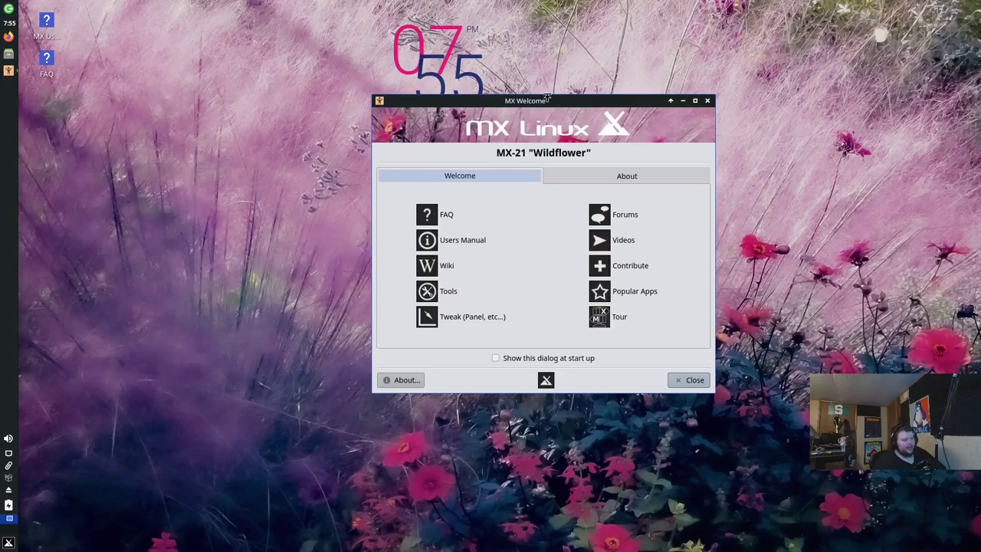
{"action": "left_click_drag", "start_coordinate": [552, 101], "coordinate": [381, 92]}
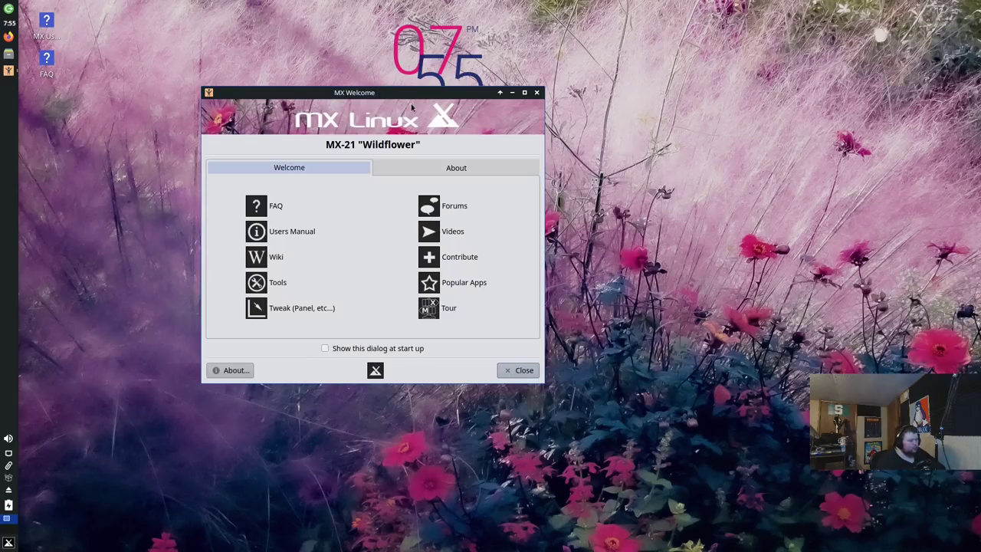
Step: Start the MX Linux Xfce tour from MX Welcome, opening on its Intro page
{"action": "left_click", "coordinate": [442, 312]}
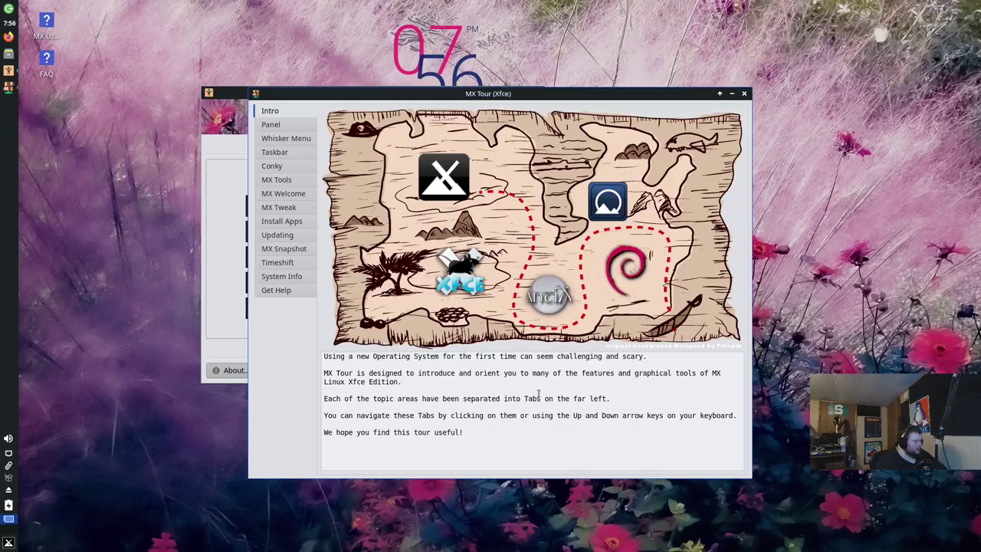
Step: Step through the tour's Panel, Whisker Menu and Taskbar pages to the Conky page
{"action": "key", "text": "Down"}
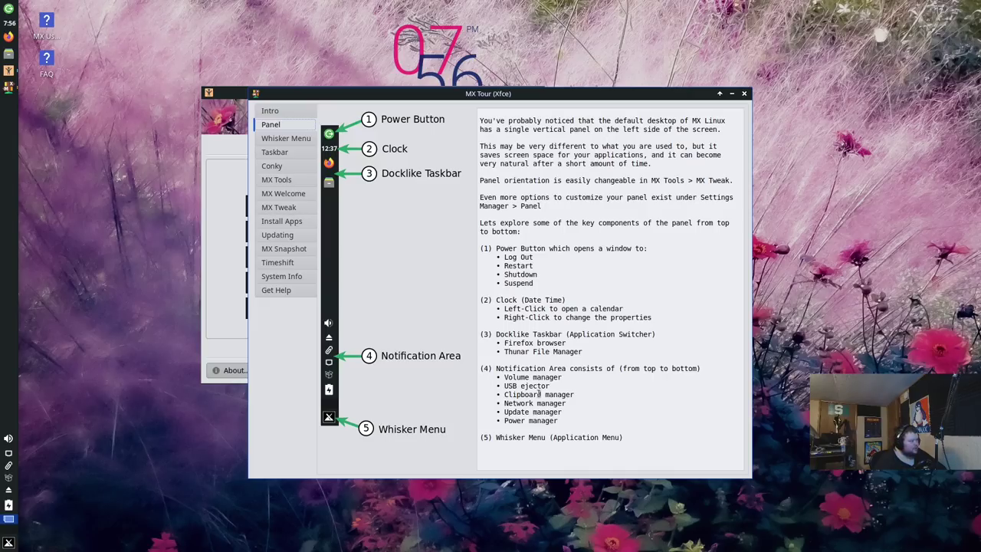
{"action": "key", "text": "Down"}
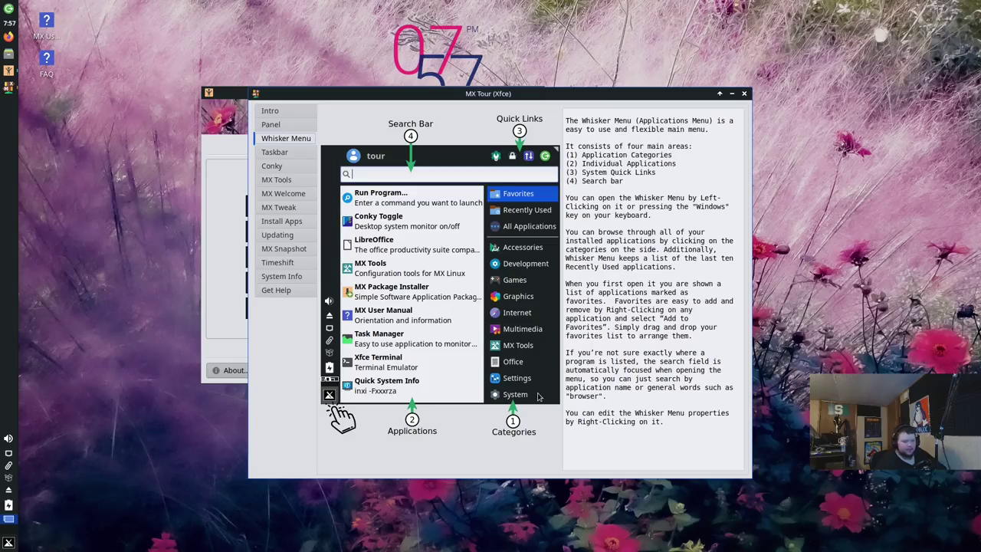
{"action": "key", "text": "Down"}
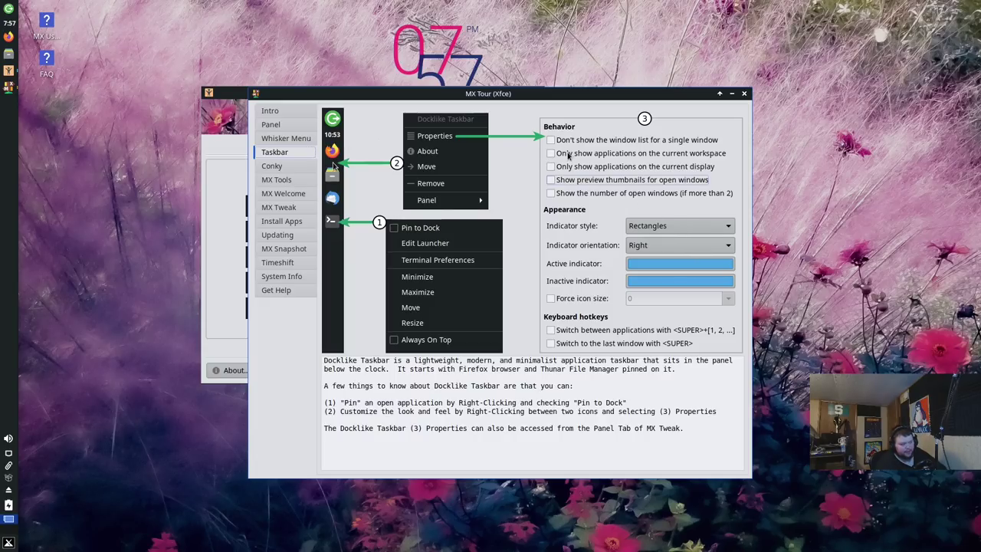
{"action": "key", "text": "Down"}
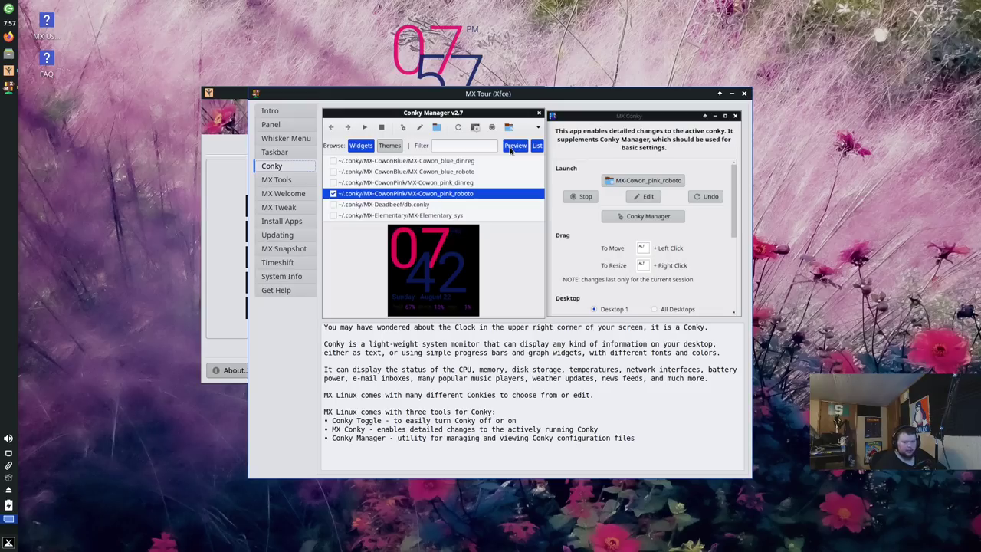
Step: Step through the MX Tools, MX Welcome and MX Tweak pages to Install Apps
{"action": "key", "text": "Down"}
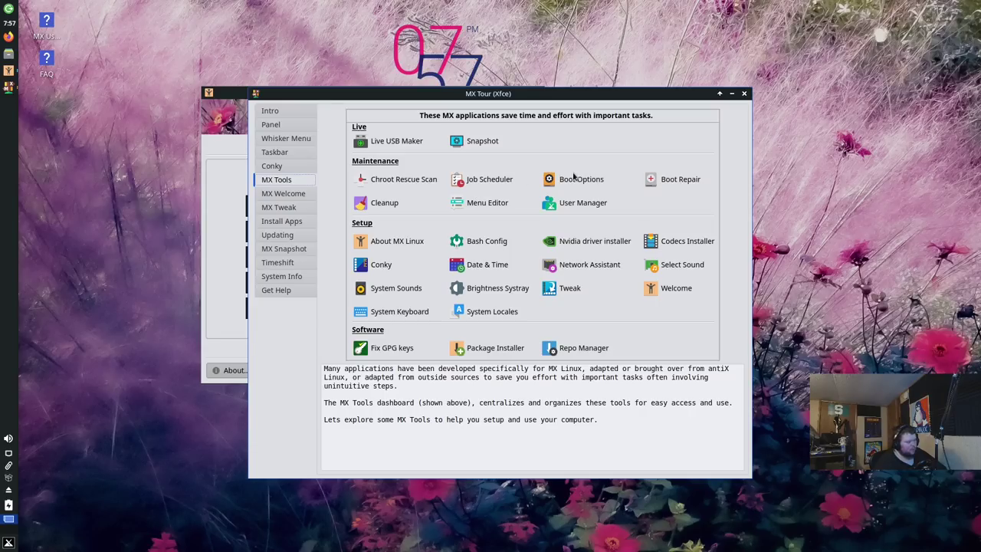
{"action": "key", "text": "Down"}
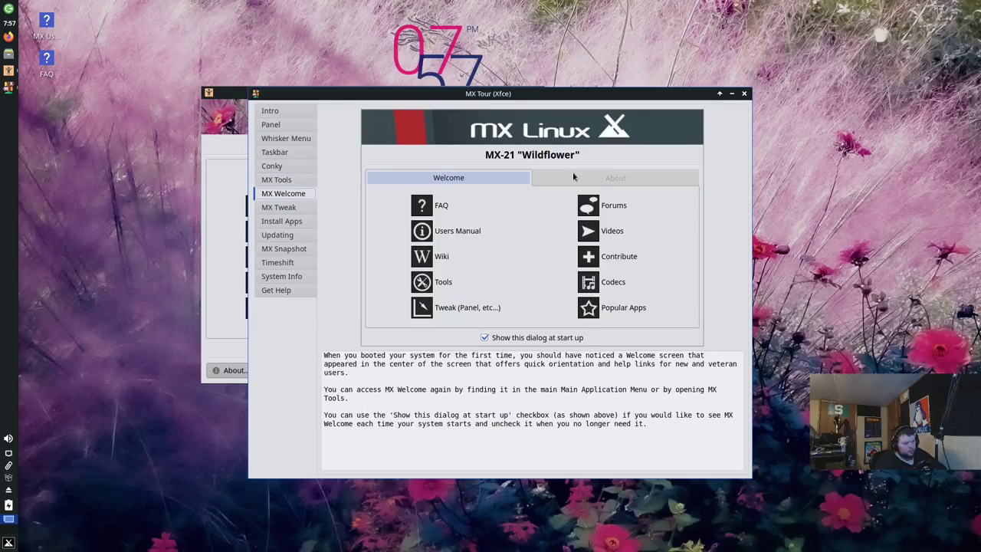
{"action": "key", "text": "Down"}
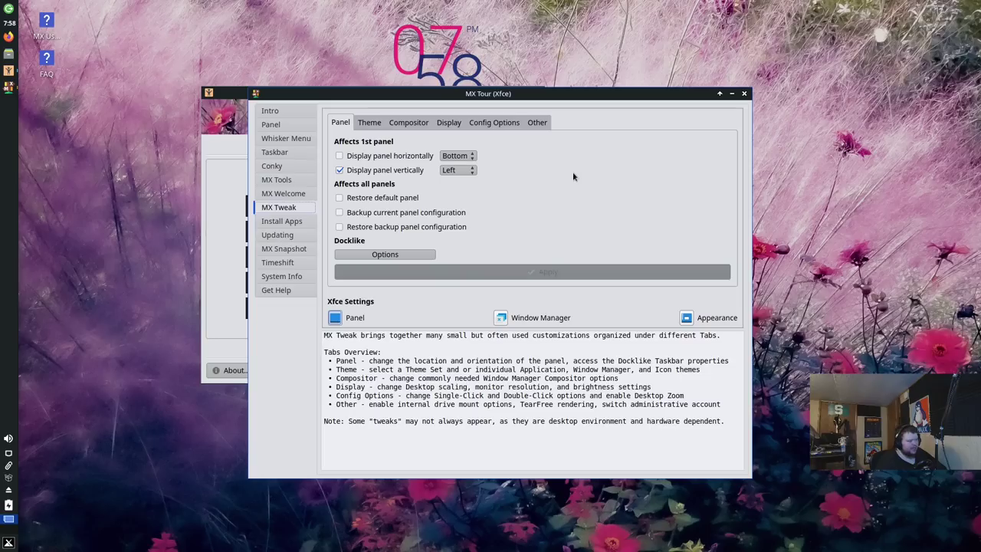
{"action": "key", "text": "Down"}
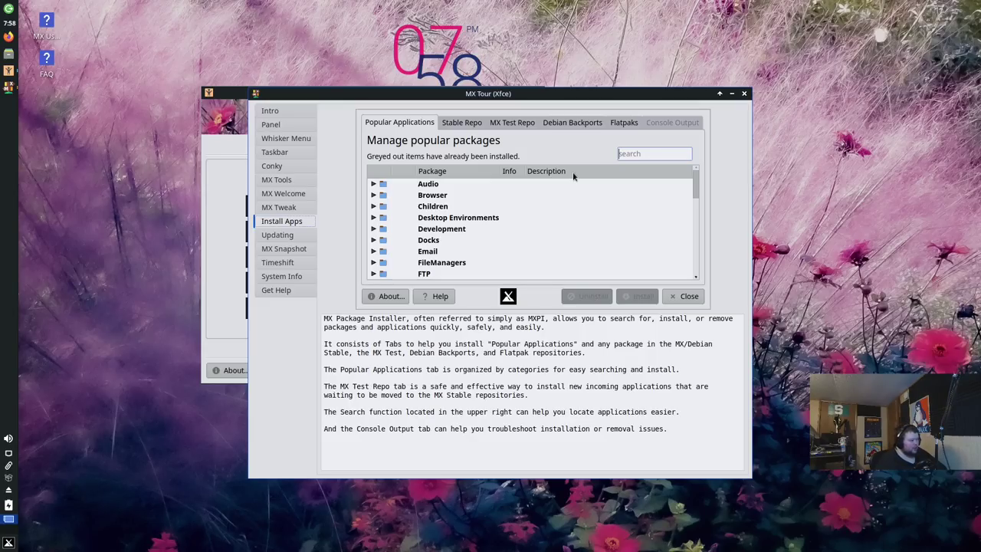
Step: Advance the tour to the Updating page about MX Updater
{"action": "key", "text": "Down"}
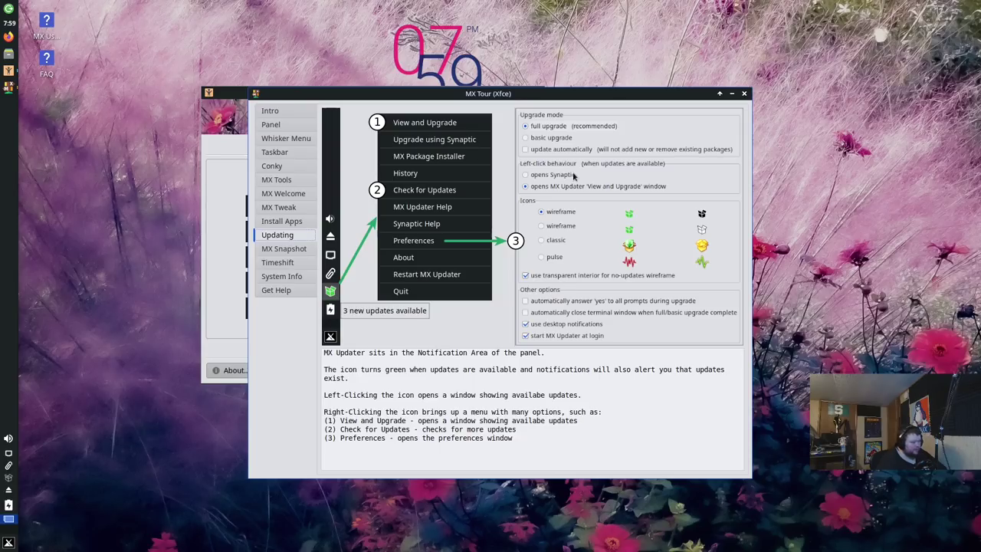
Step: Step through MX Snapshot, Timeshift and System Info, dismissing the clipboard notice, to Get Help
{"action": "key", "text": "Down"}
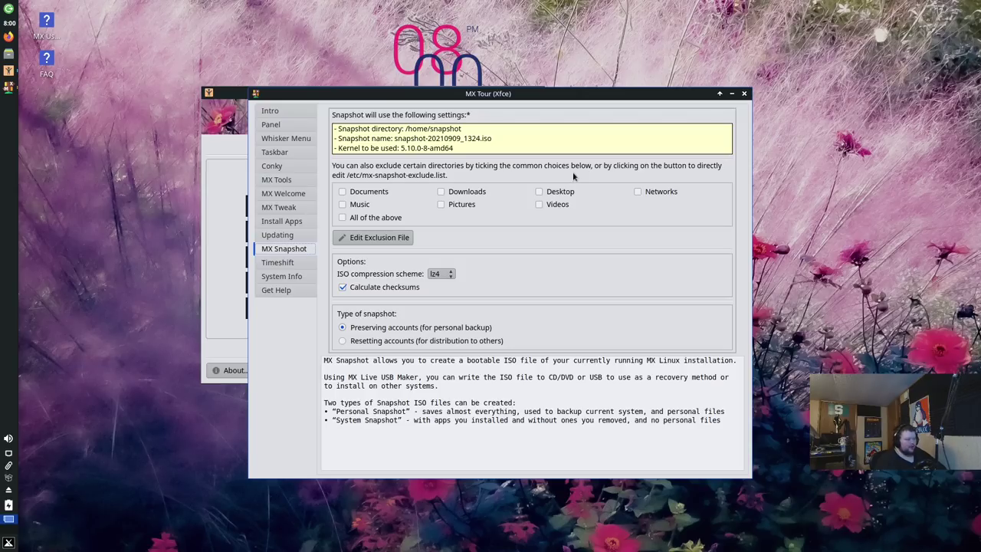
{"action": "key", "text": "Down"}
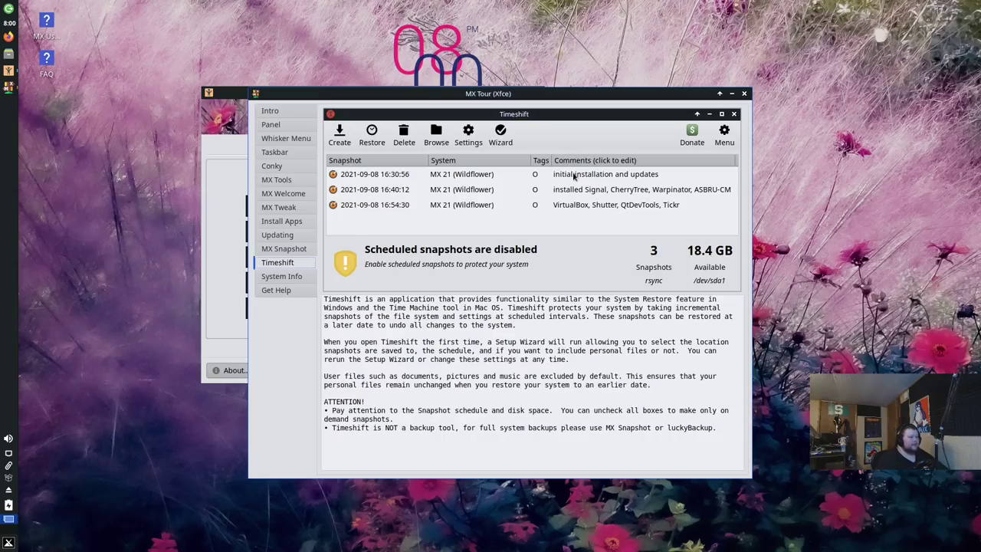
{"action": "key", "text": "Down"}
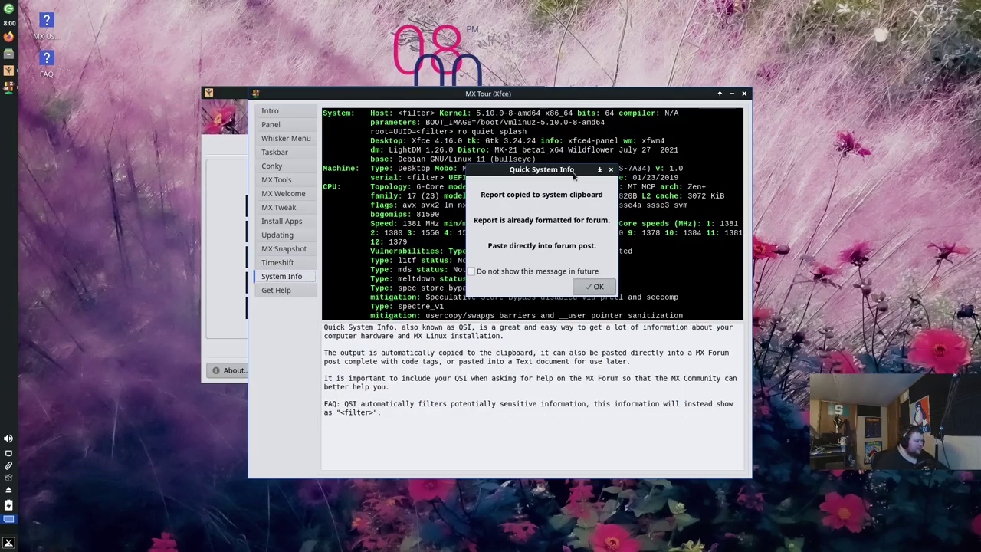
{"action": "key", "text": "Return"}
{"action": "key", "text": "Down"}
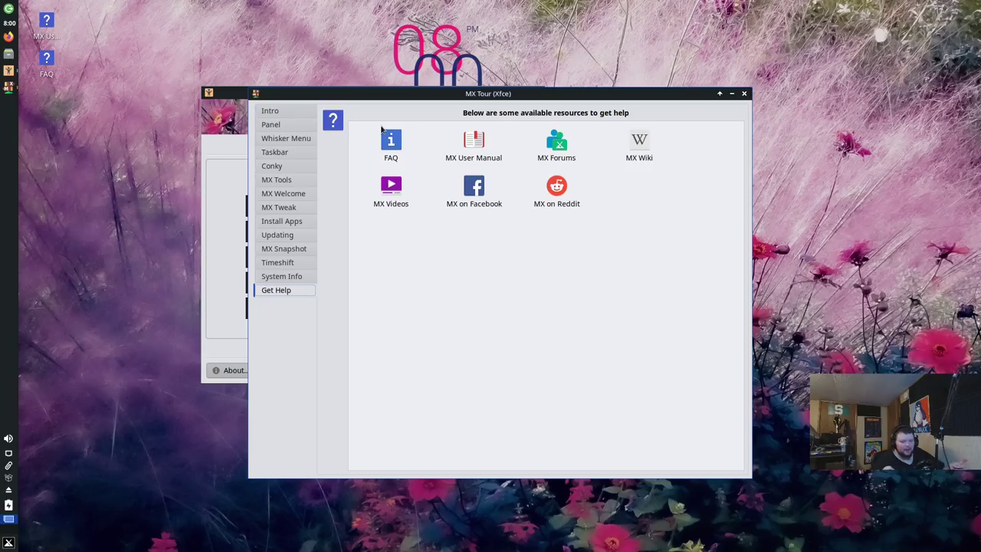
Step: Close MX Tour, untick 'Show this dialog at start up', and close MX Welcome
{"action": "left_click", "coordinate": [743, 93]}
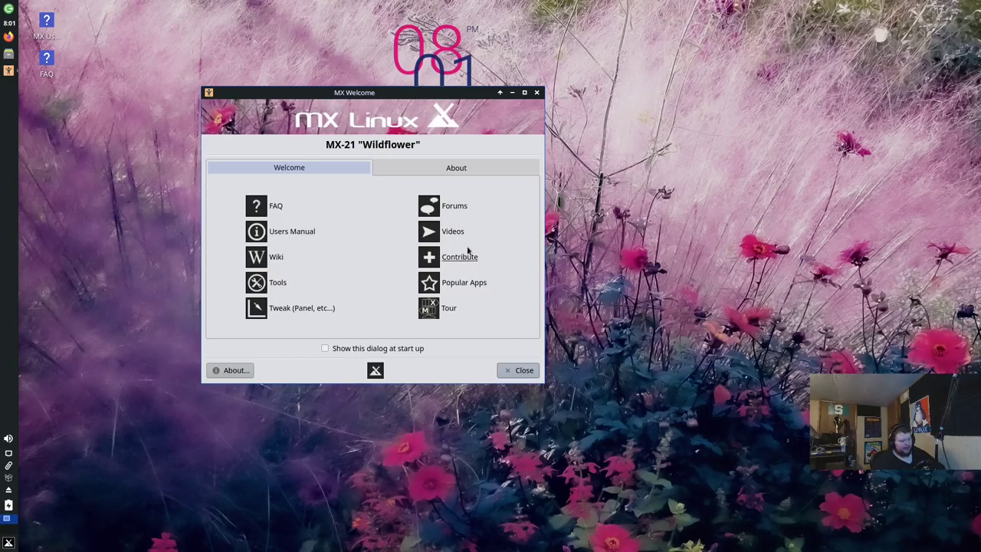
{"action": "left_click", "coordinate": [337, 350]}
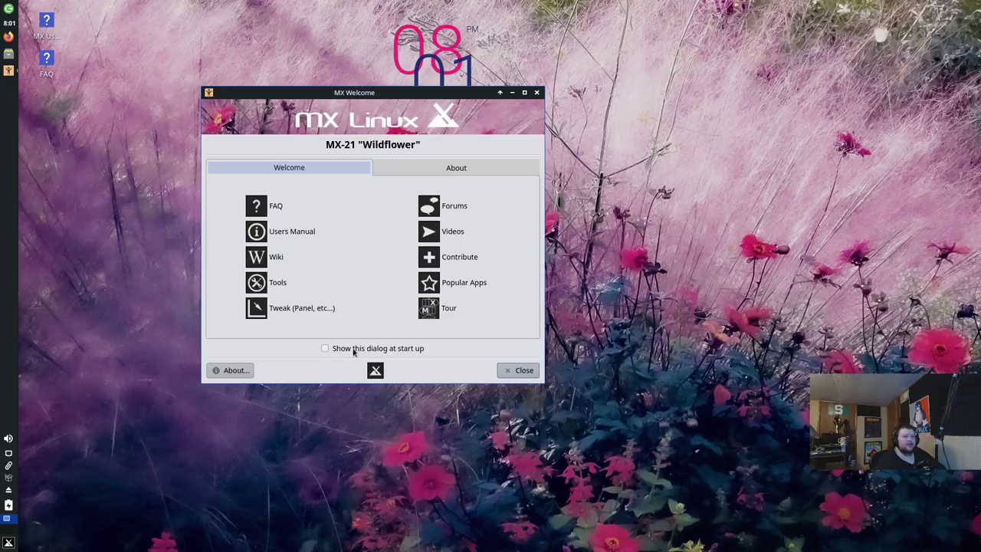
{"action": "left_click", "coordinate": [508, 372]}
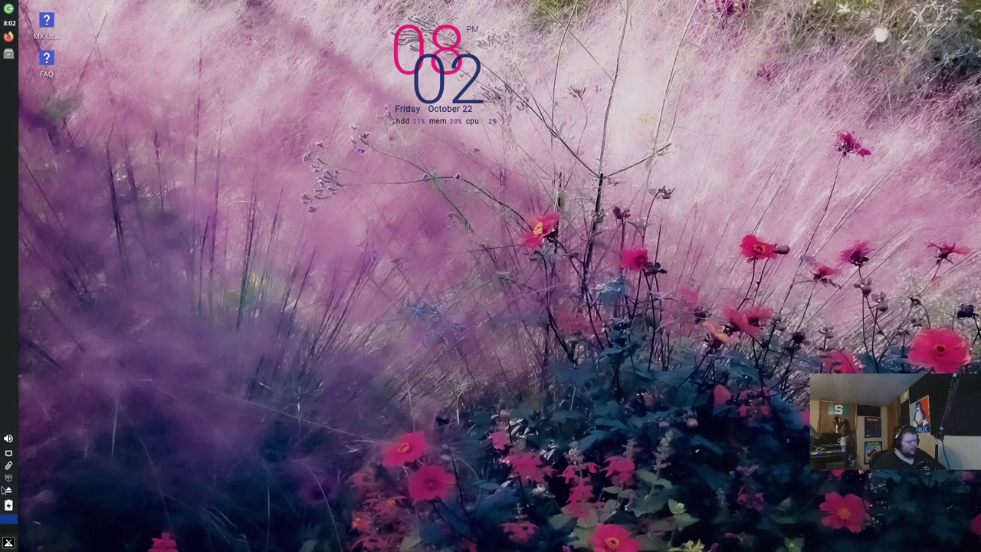
{"action": "left_click", "coordinate": [9, 542]}
{"action": "left_click", "coordinate": [8, 542]}
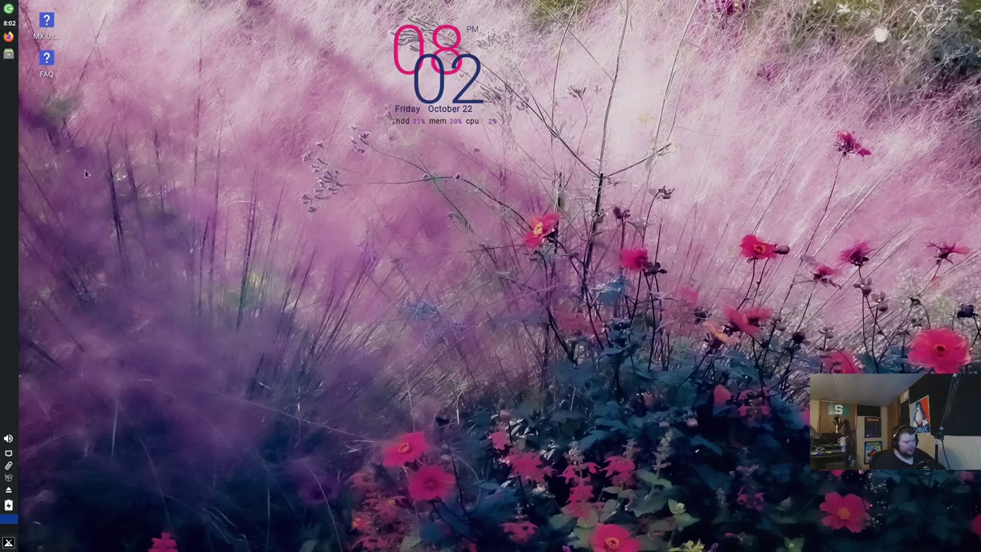
Step: Launch MX Tweak by searching 'tweak' in the Whisker menu
{"action": "left_click", "coordinate": [8, 542]}
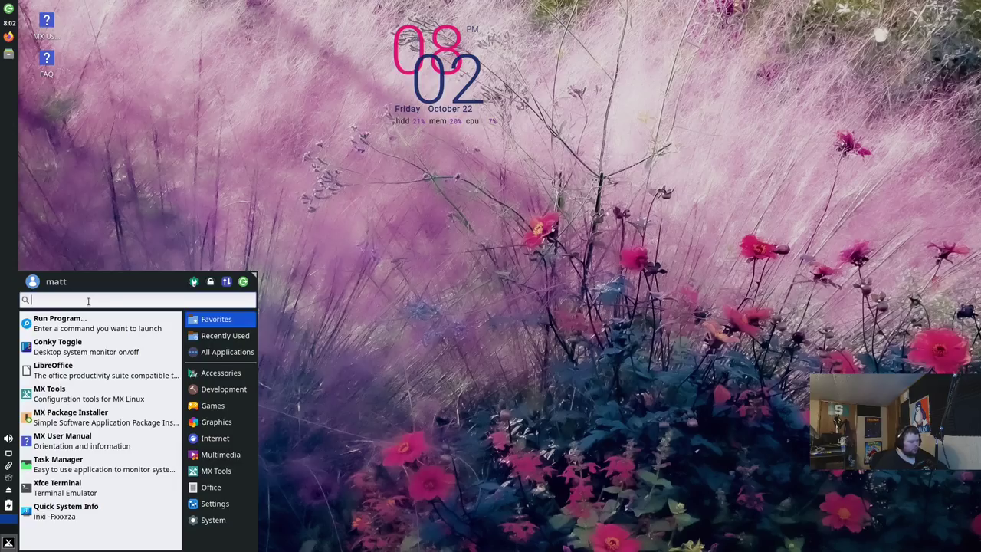
{"action": "type", "text": "tweak"}
{"action": "key", "text": "Return"}
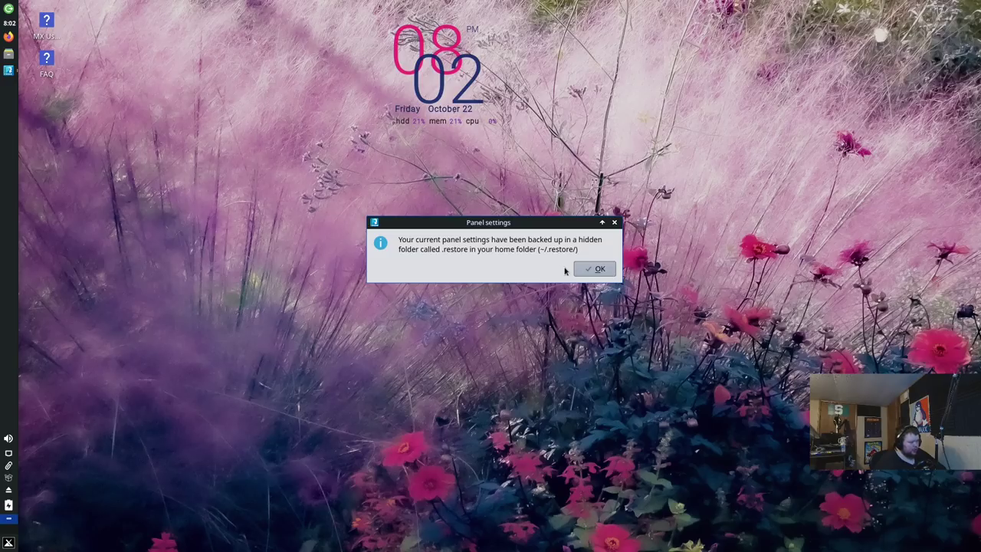
Step: Acknowledge the panel backup notice and apply a horizontal panel along the bottom
{"action": "double_click", "coordinate": [521, 249]}
{"action": "left_click", "coordinate": [520, 251]}
{"action": "left_click_drag", "start_coordinate": [517, 252], "coordinate": [536, 254]}
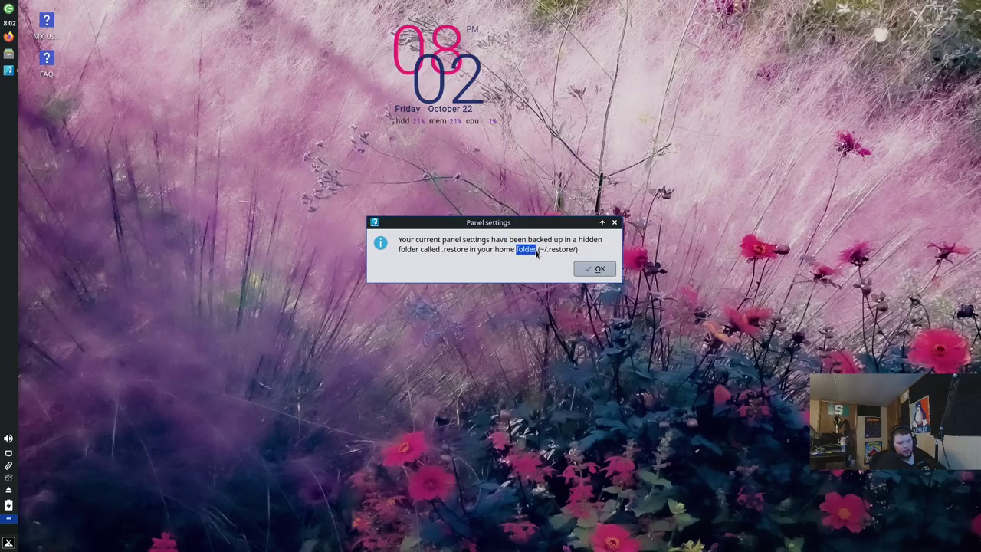
{"action": "left_click", "coordinate": [601, 273]}
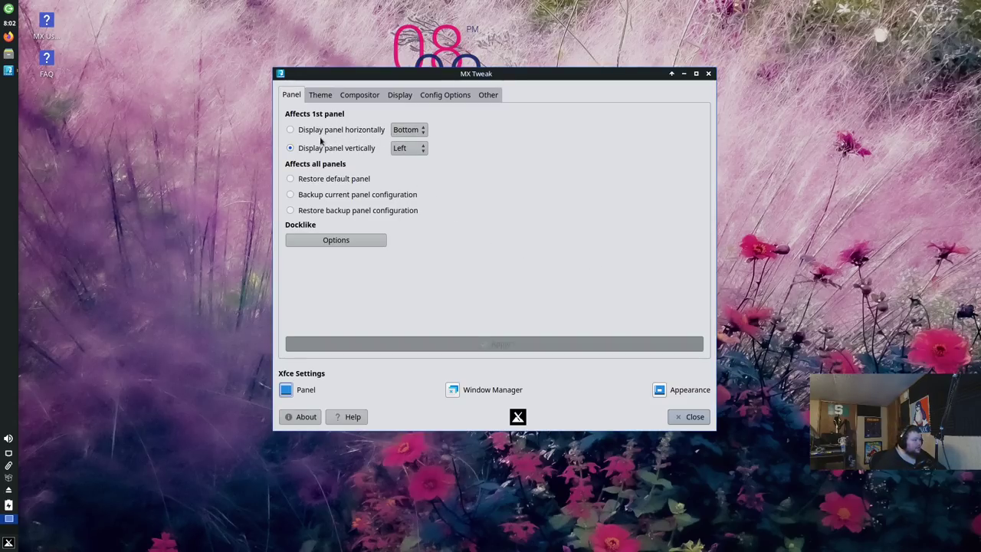
{"action": "left_click", "coordinate": [291, 132]}
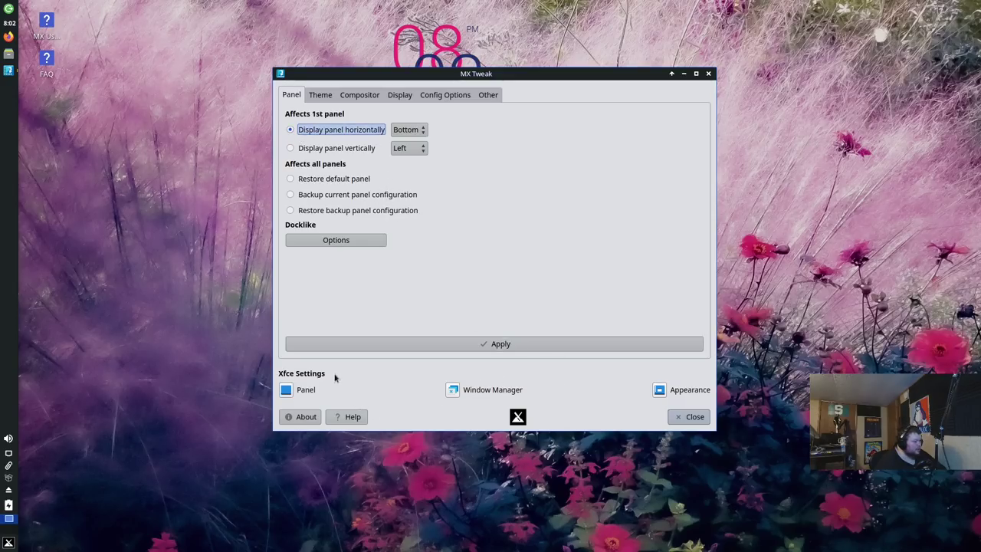
{"action": "left_click", "coordinate": [449, 343]}
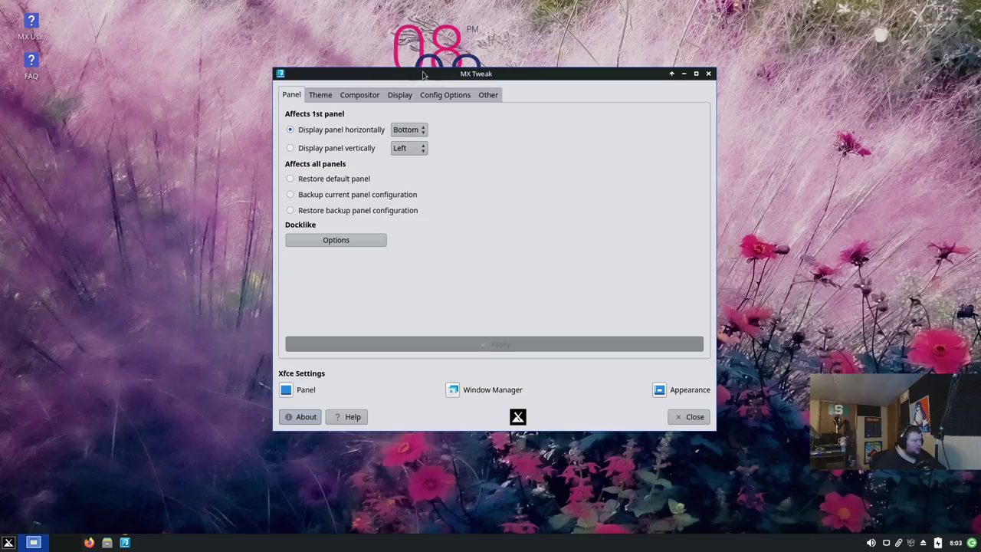
Step: Move the MX Tweak window aside, keeping the panel horizontal at the bottom
{"action": "left_click_drag", "start_coordinate": [423, 74], "coordinate": [360, 77]}
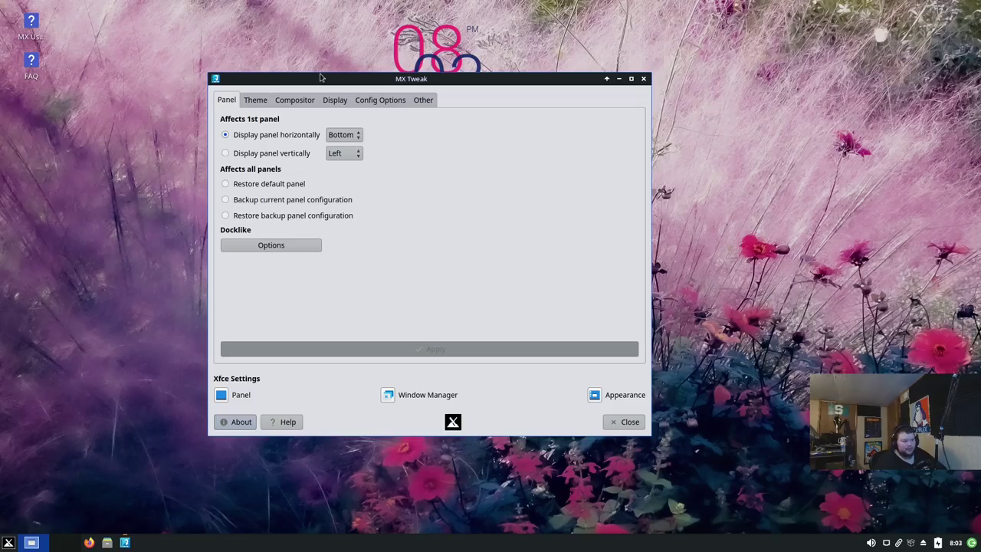
Step: Switch MX Tweak to its Theme page and open the Settings Manager on the right
{"action": "left_click", "coordinate": [257, 102]}
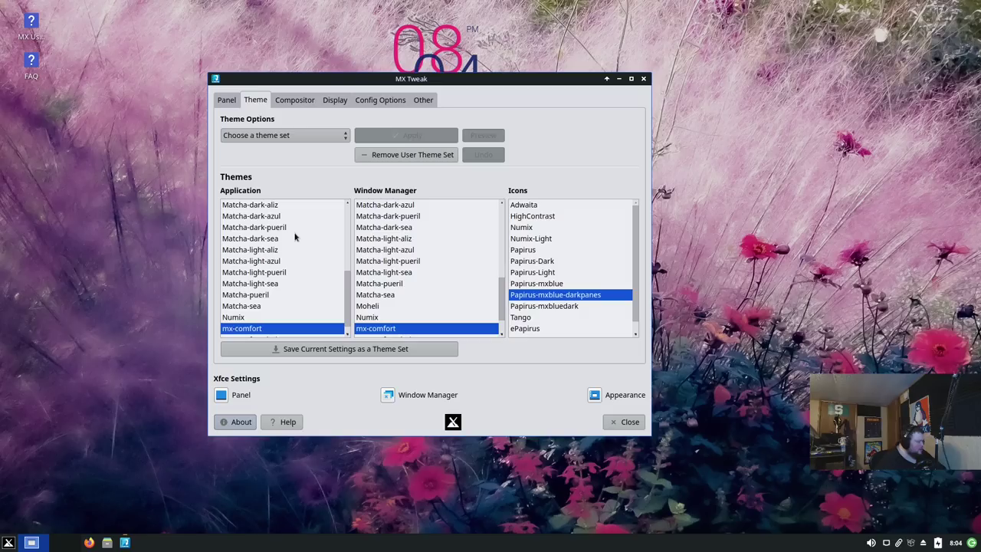
{"action": "left_click", "coordinate": [8, 542]}
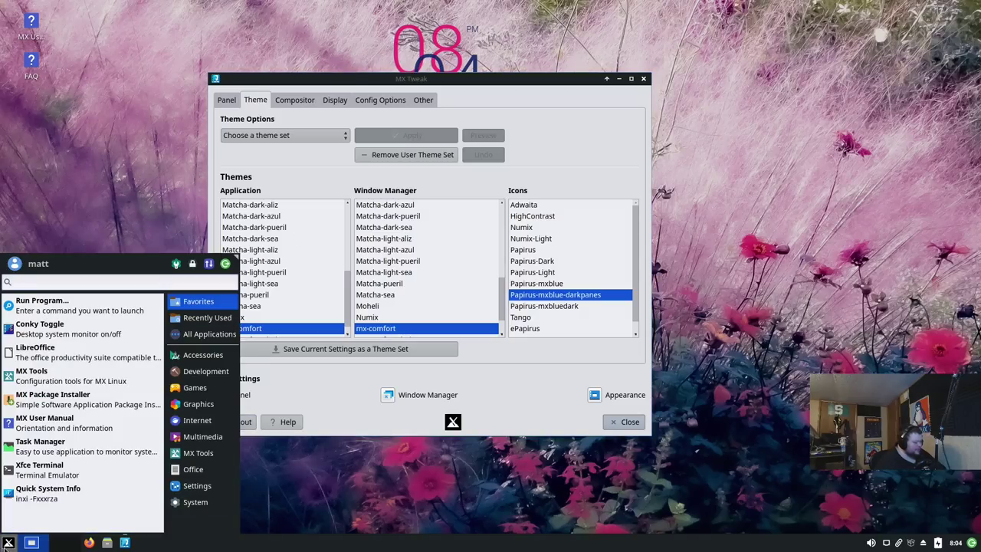
{"action": "type", "text": "settig"}
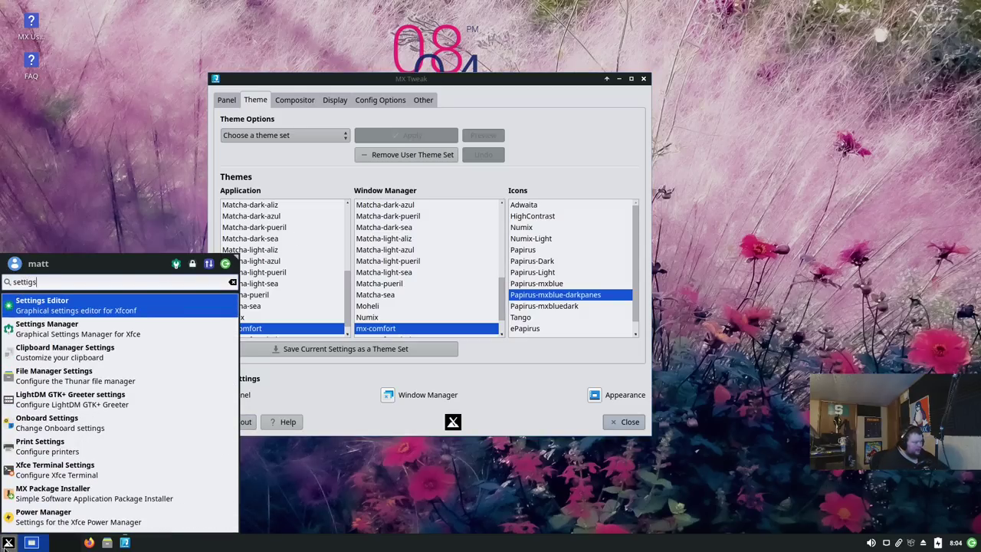
{"action": "type", "text": "s"}
{"action": "left_click", "coordinate": [84, 325]}
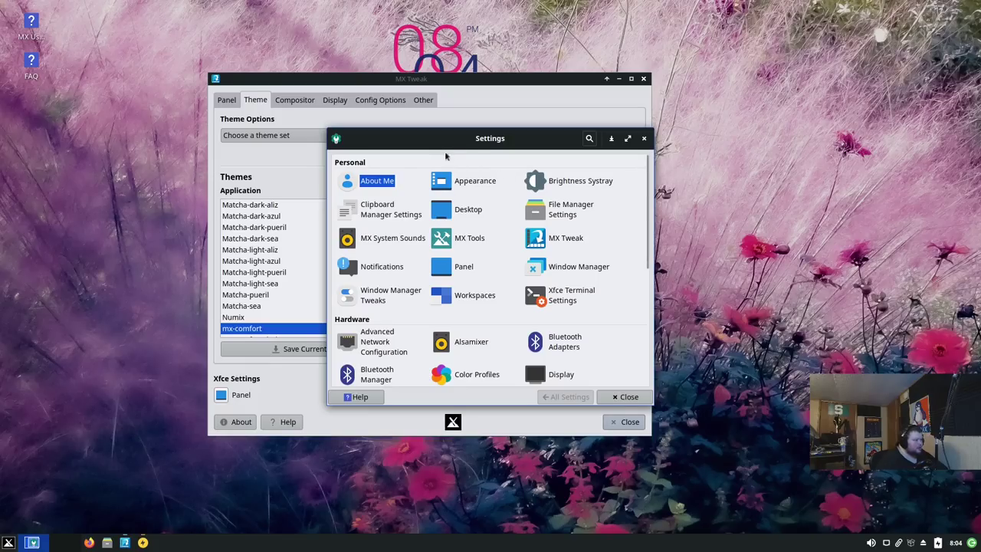
{"action": "left_click_drag", "start_coordinate": [485, 146], "coordinate": [738, 127]}
Step: Open Appearance beside MX Tweak and scroll its style list to mx-comfort
{"action": "left_click", "coordinate": [725, 161]}
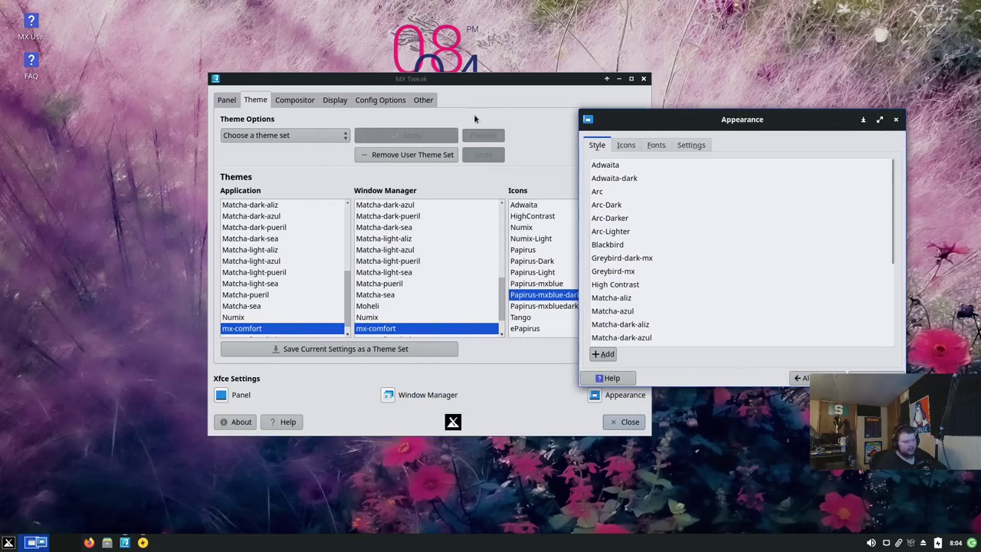
{"action": "left_click_drag", "start_coordinate": [515, 79], "coordinate": [410, 74]}
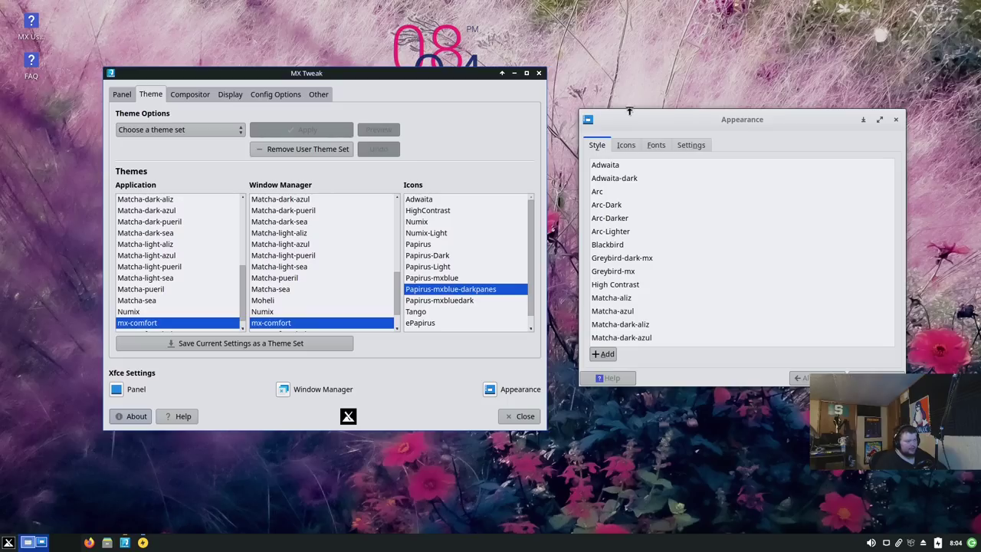
{"action": "left_click", "coordinate": [698, 118]}
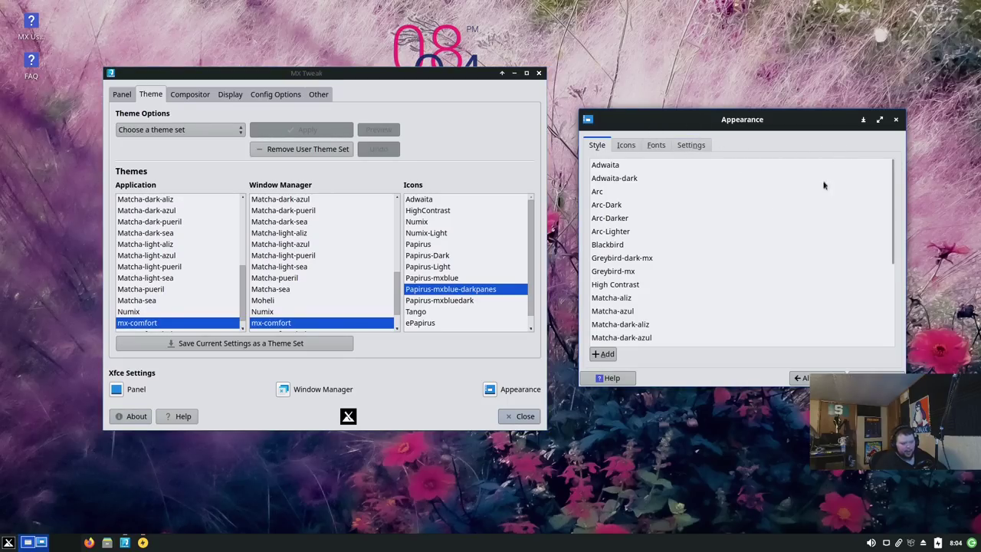
{"action": "mouse_move", "coordinate": [358, 77]}
{"action": "left_mouse_down"}
{"action": "mouse_move", "coordinate": [327, 79]}
{"action": "mouse_move", "coordinate": [355, 81]}
{"action": "left_mouse_up"}
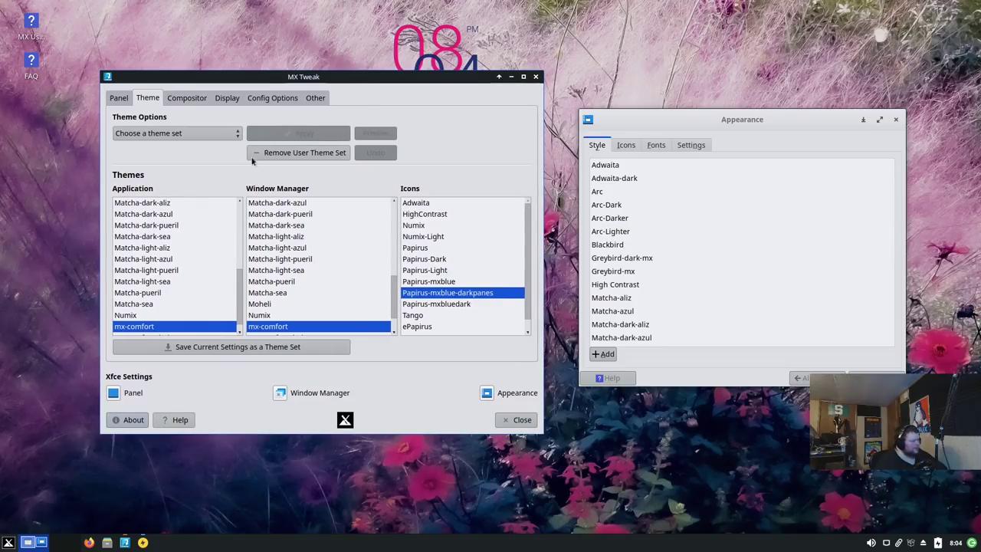
{"action": "scroll", "coordinate": [168, 244], "scroll_direction": "up", "scroll_amount": 5}
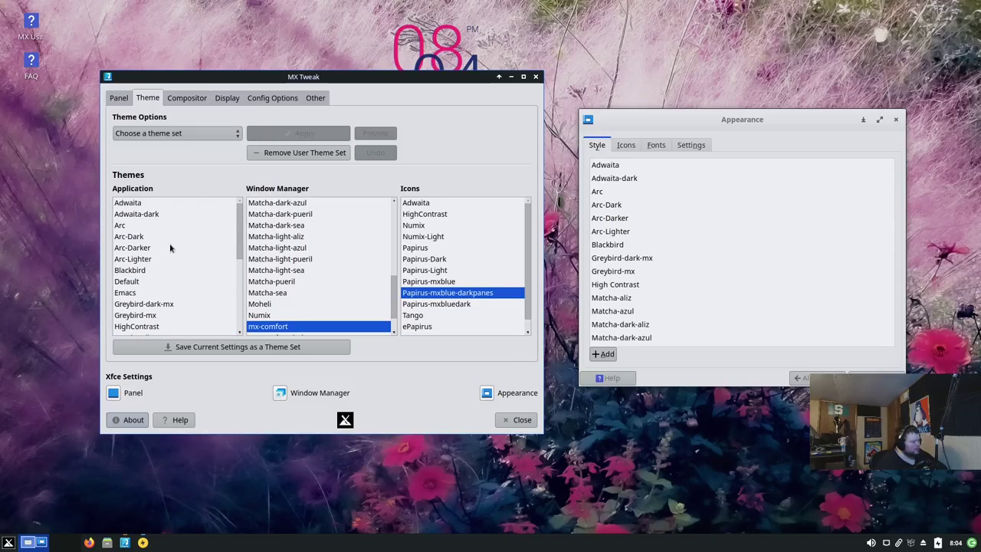
{"action": "scroll", "coordinate": [172, 246], "scroll_direction": "down", "scroll_amount": 5}
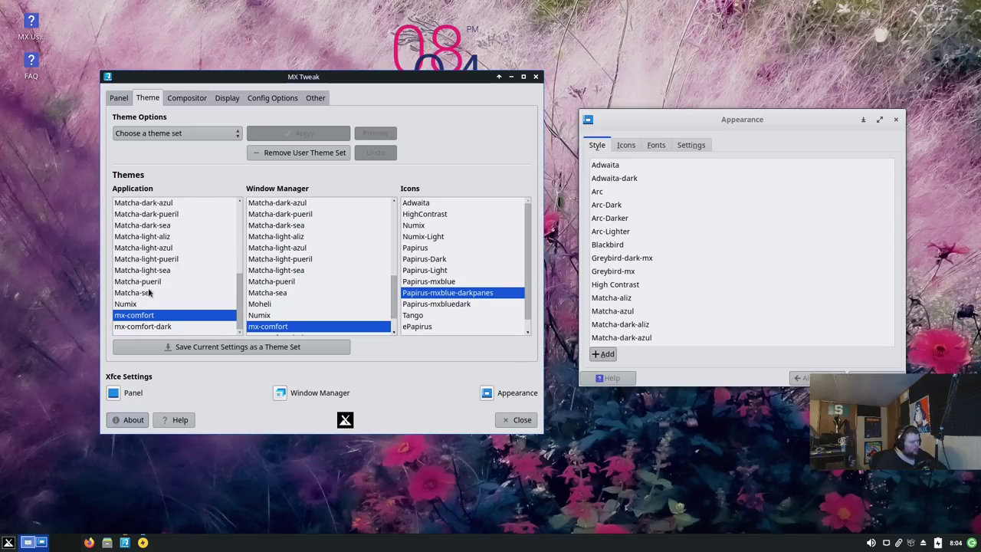
Step: Set mx-comfort-dark as the application theme and, after trying thick-border styles, the window manager theme
{"action": "left_click", "coordinate": [143, 326]}
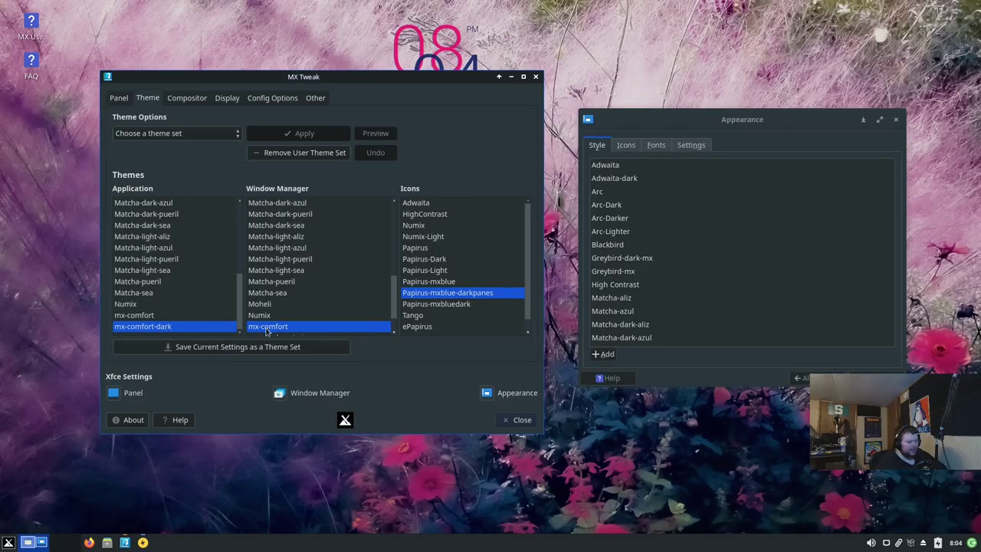
{"action": "scroll", "coordinate": [311, 321], "scroll_direction": "down", "scroll_amount": 2}
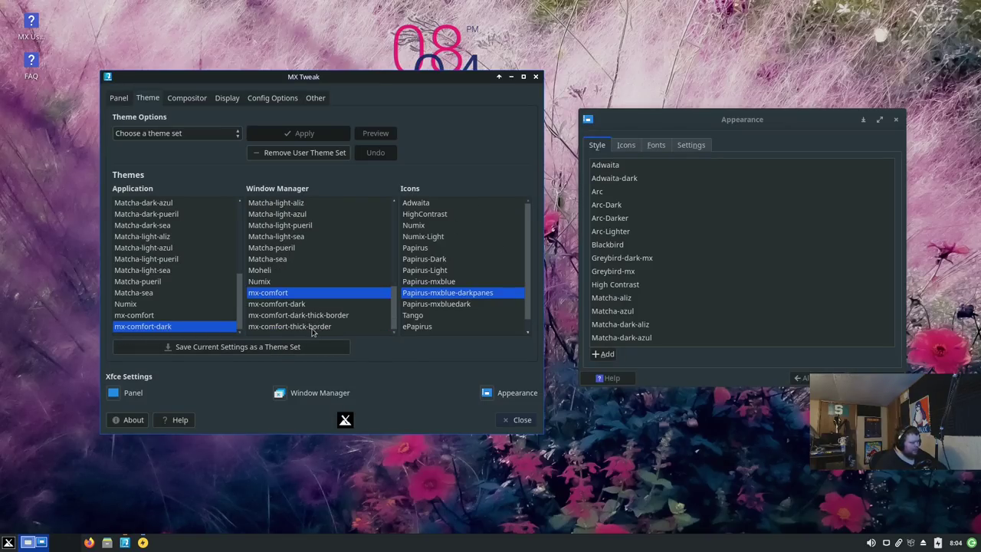
{"action": "left_click", "coordinate": [313, 328]}
{"action": "left_click", "coordinate": [320, 317]}
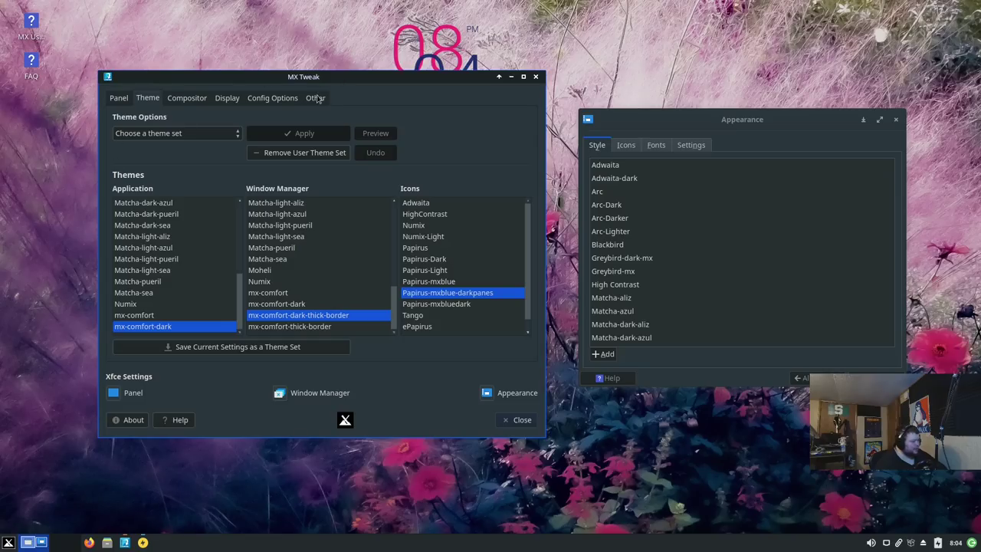
{"action": "left_click", "coordinate": [282, 305]}
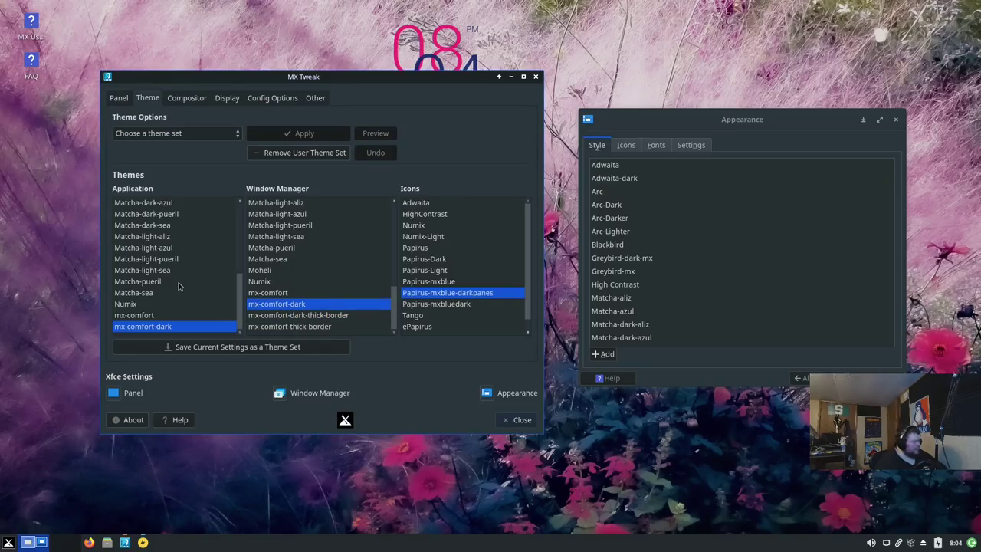
{"action": "scroll", "coordinate": [180, 285], "scroll_direction": "up", "scroll_amount": 4}
{"action": "scroll", "coordinate": [184, 280], "scroll_direction": "up", "scroll_amount": 1}
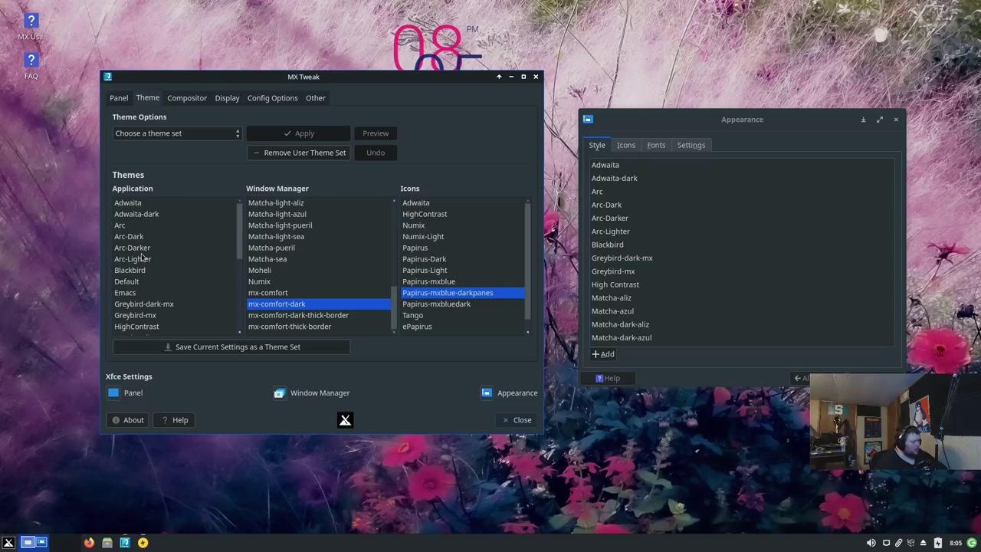
{"action": "left_click", "coordinate": [140, 273]}
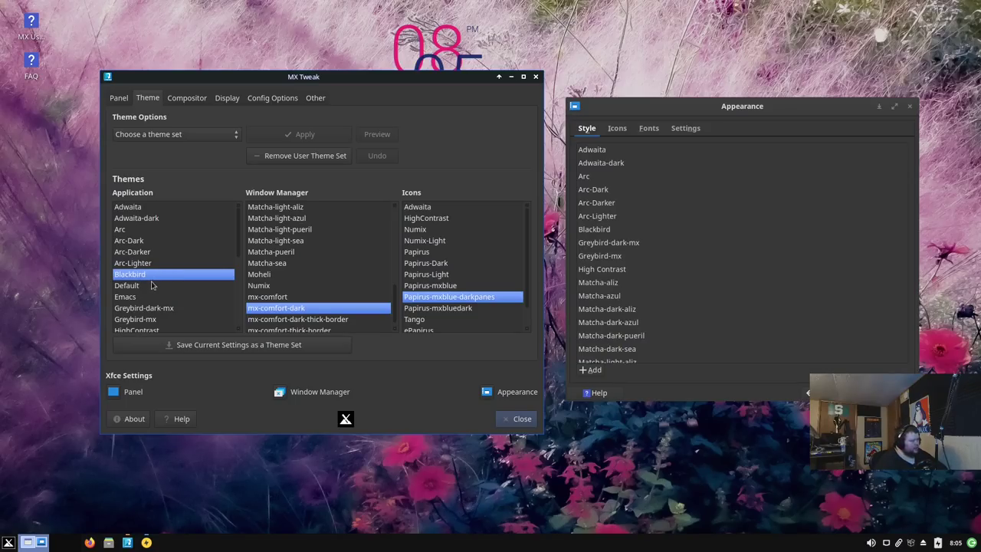
{"action": "left_click", "coordinate": [136, 296]}
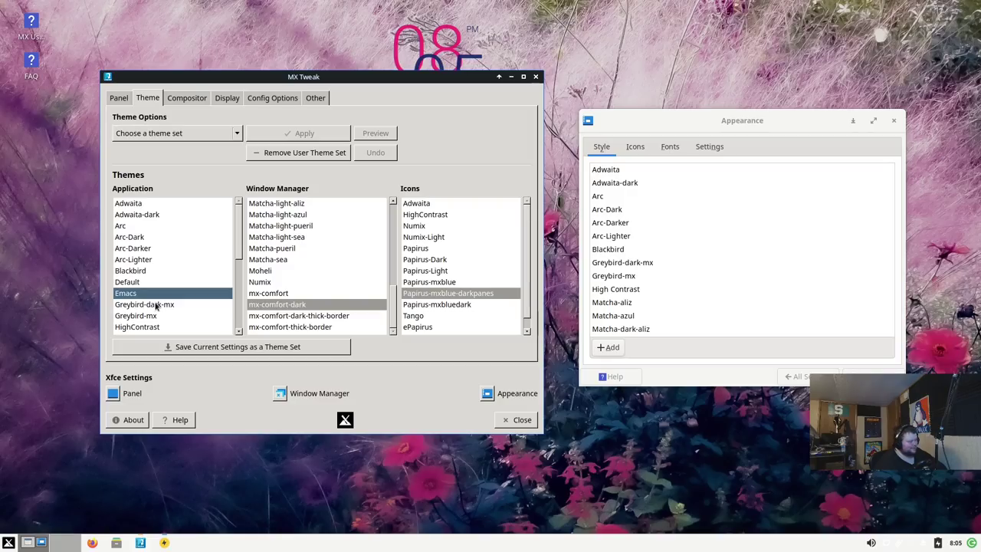
{"action": "left_click", "coordinate": [155, 305]}
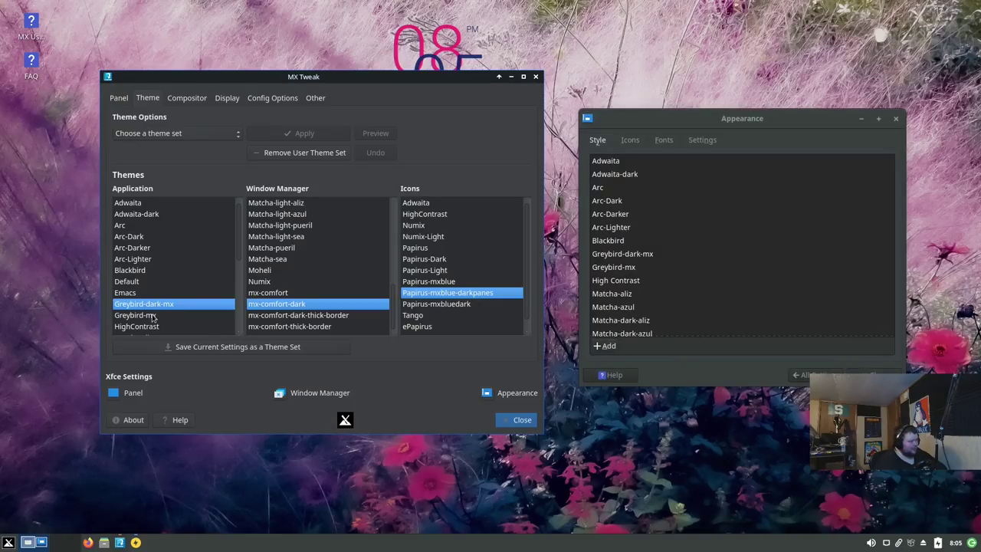
{"action": "left_click", "coordinate": [150, 316]}
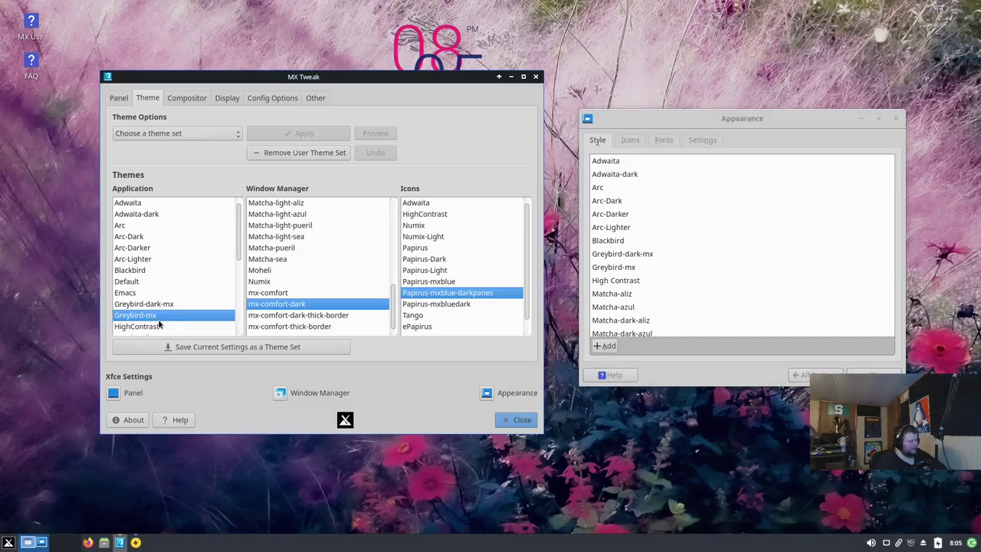
{"action": "scroll", "coordinate": [161, 314], "scroll_direction": "down", "scroll_amount": 2}
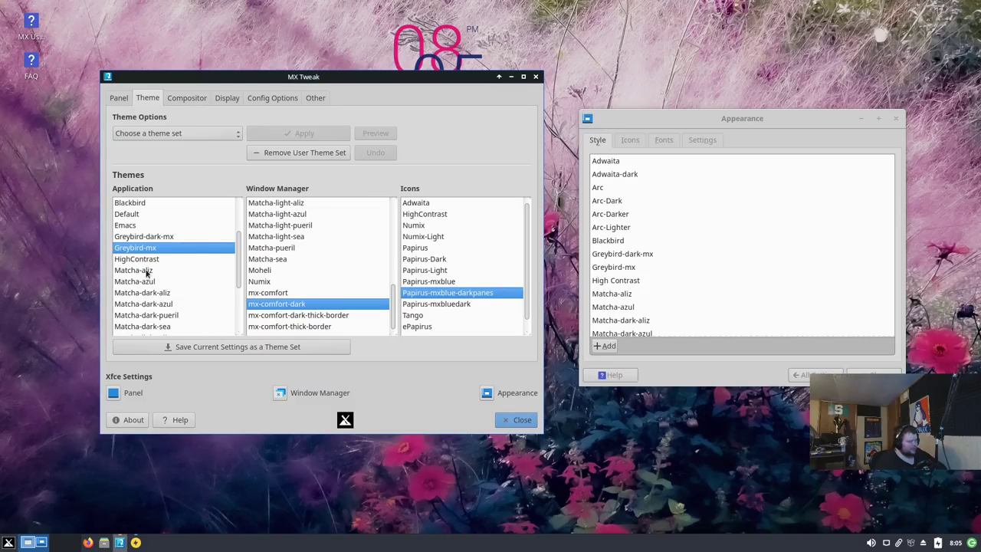
{"action": "left_click", "coordinate": [157, 273]}
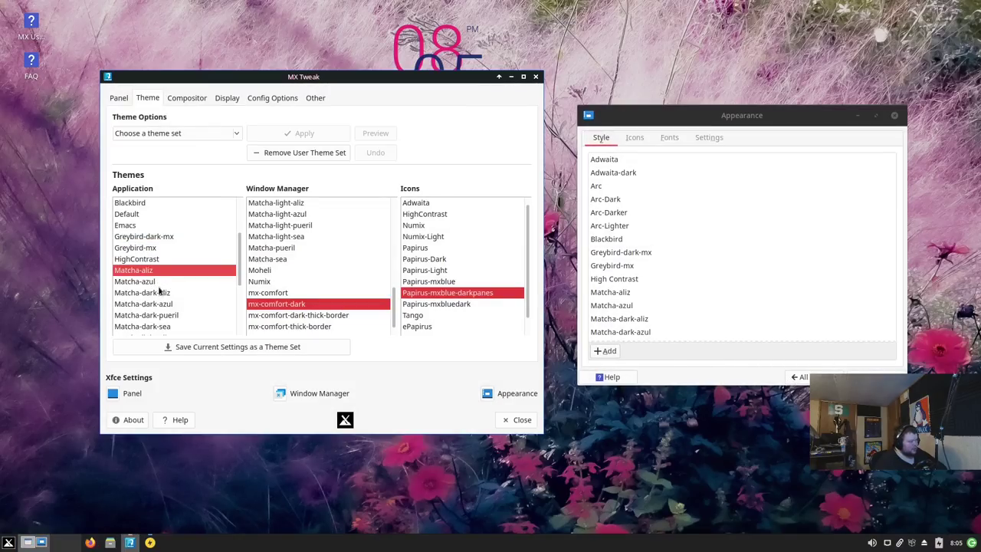
{"action": "scroll", "coordinate": [159, 304], "scroll_direction": "down", "scroll_amount": 3}
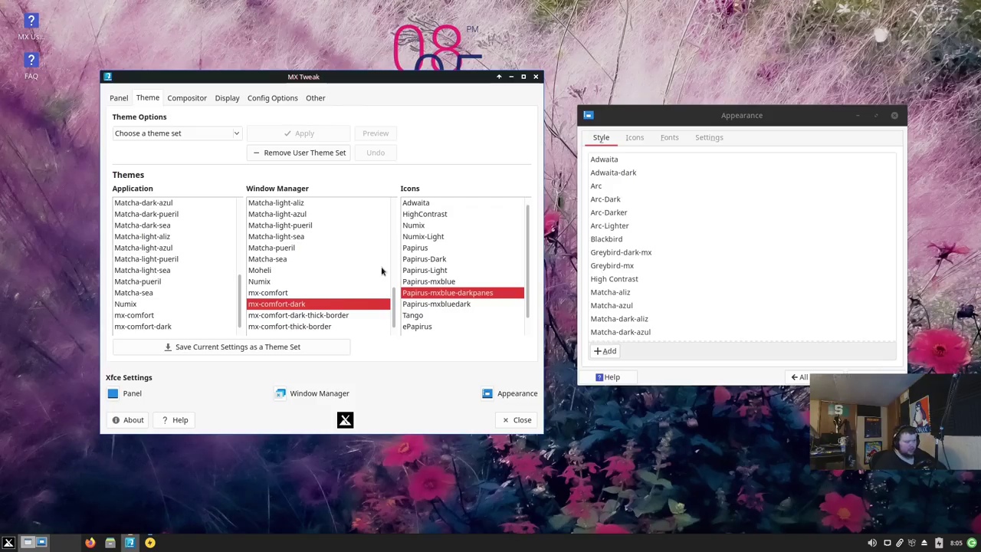
{"action": "left_click", "coordinate": [135, 304]}
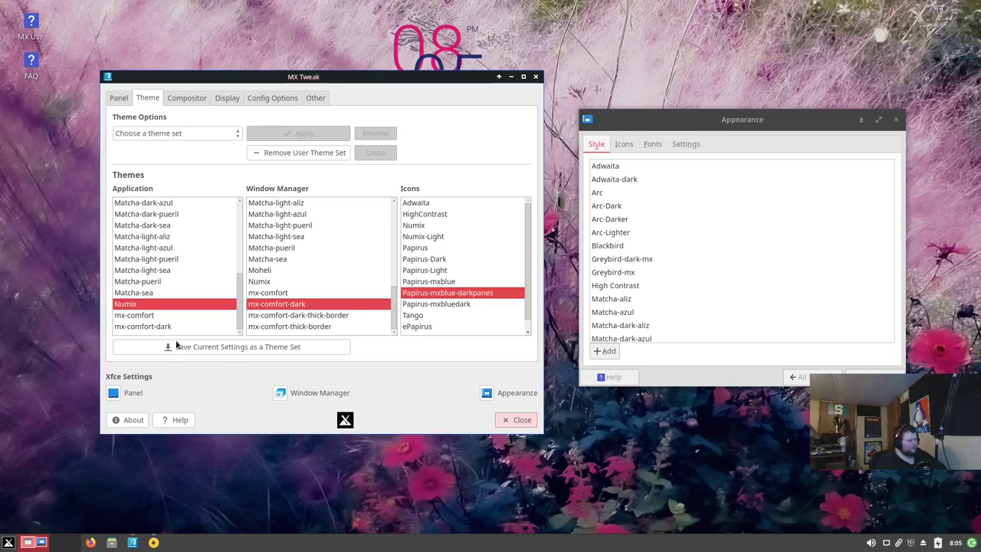
{"action": "left_click", "coordinate": [147, 318]}
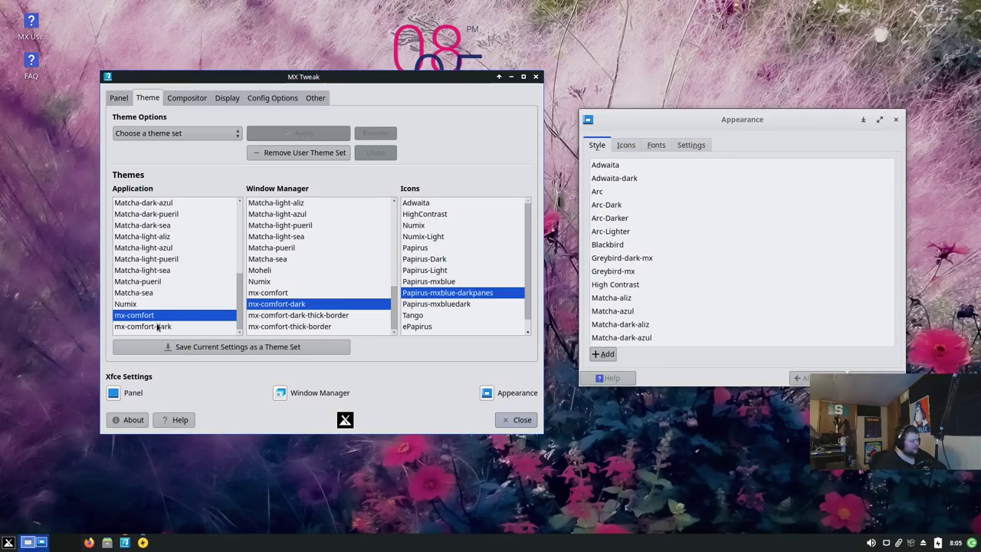
{"action": "left_click", "coordinate": [163, 327]}
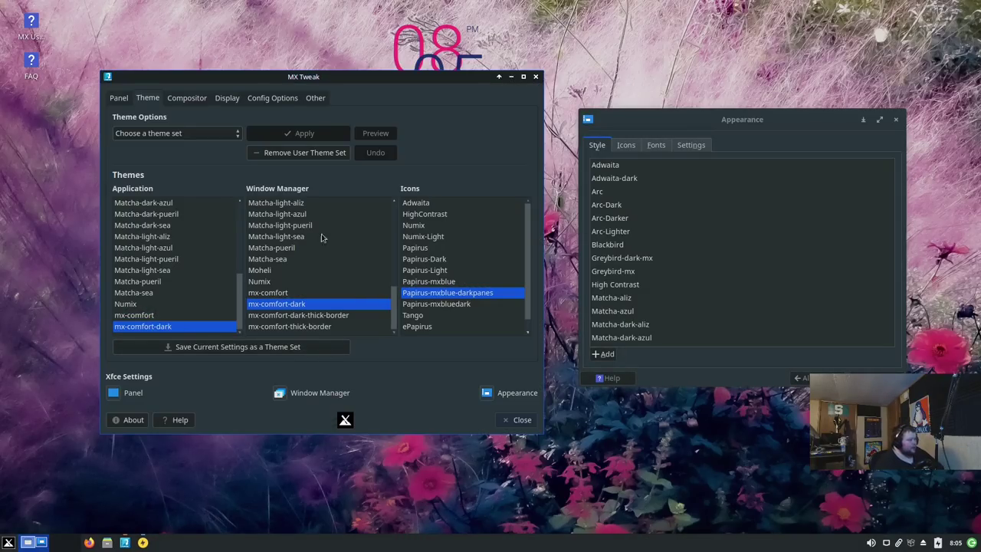
{"action": "scroll", "coordinate": [285, 252], "scroll_direction": "up", "scroll_amount": 4}
Step: Preview the Tango and gnome icon themes in MX Tweak, then settle on Papirus-mxblue
{"action": "scroll", "coordinate": [284, 252], "scroll_direction": "up", "scroll_amount": 3}
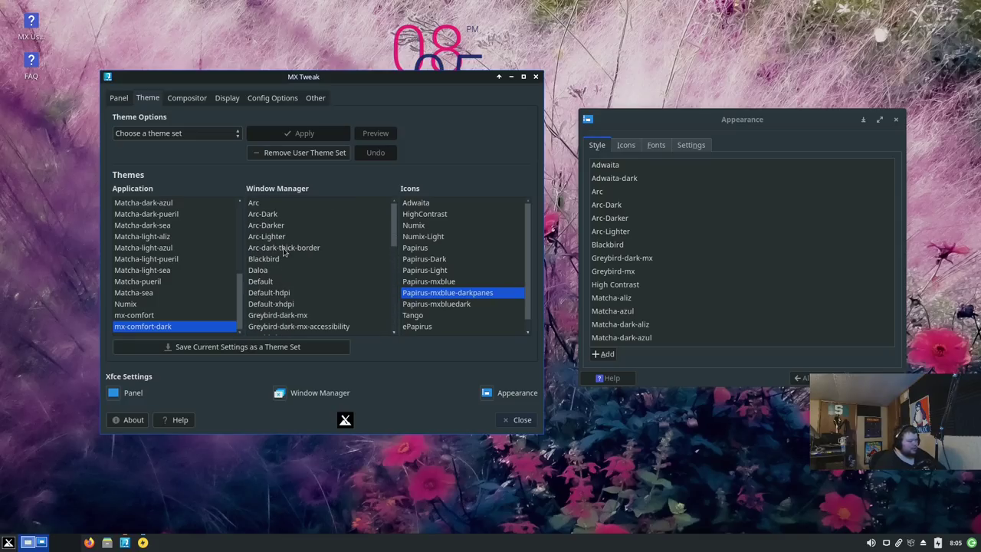
{"action": "scroll", "coordinate": [431, 239], "scroll_direction": "down", "scroll_amount": 1}
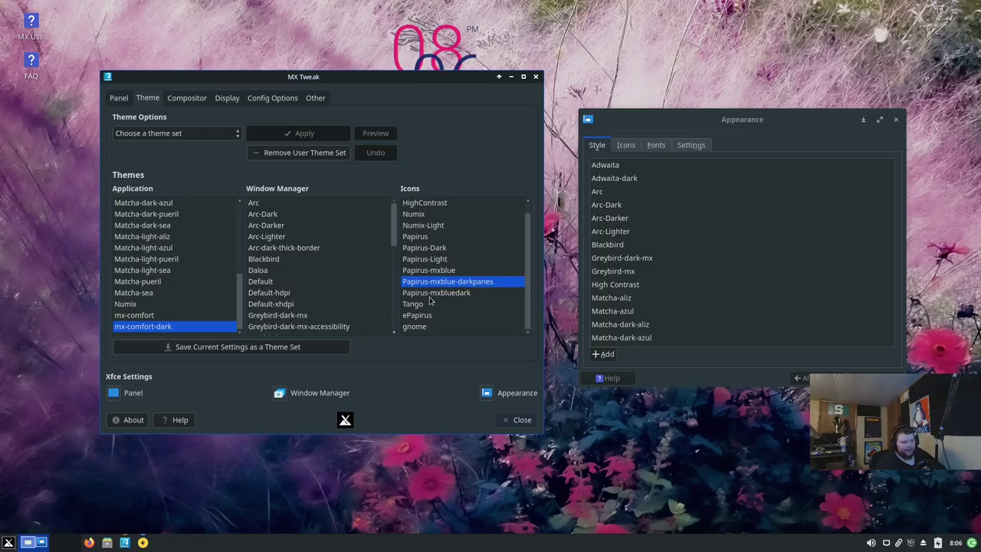
{"action": "scroll", "coordinate": [433, 301], "scroll_direction": "up", "scroll_amount": 1}
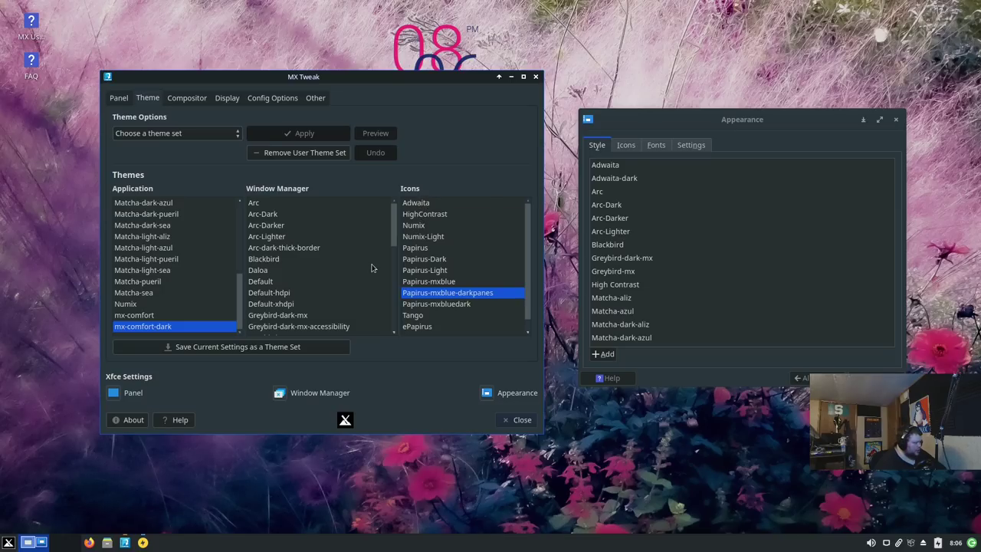
{"action": "left_click", "coordinate": [414, 315]}
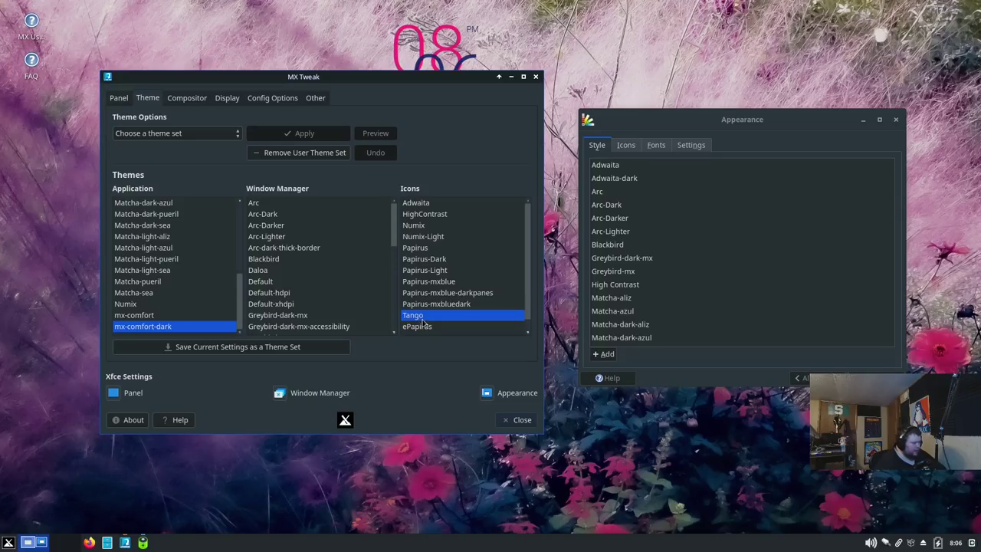
{"action": "scroll", "coordinate": [430, 322], "scroll_direction": "down", "scroll_amount": 1}
{"action": "left_click", "coordinate": [426, 328]}
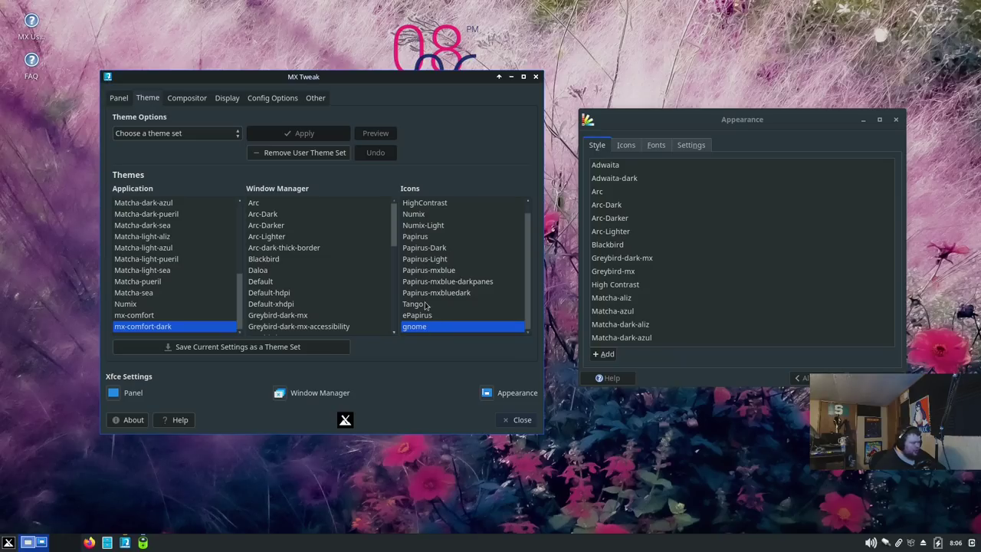
{"action": "left_click", "coordinate": [439, 281]}
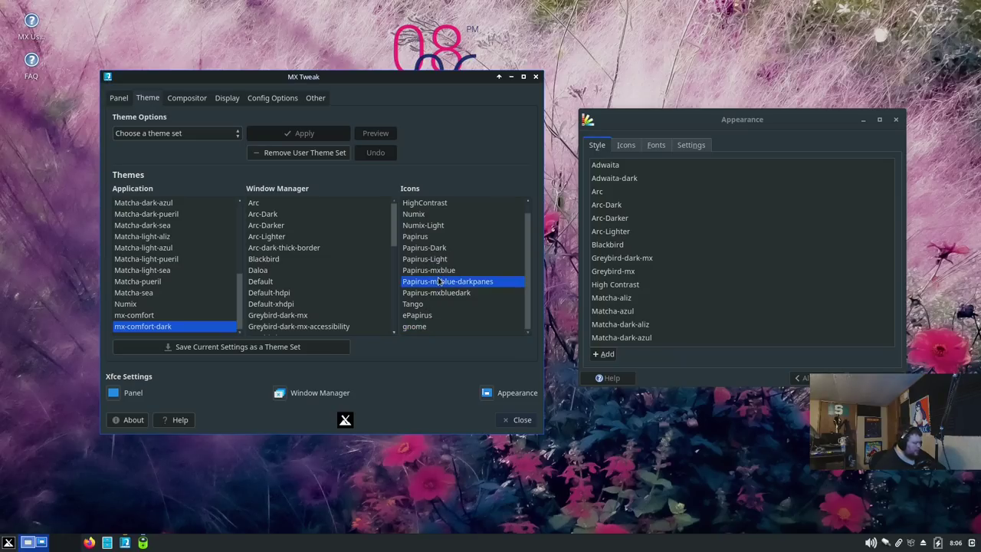
{"action": "left_click", "coordinate": [439, 271]}
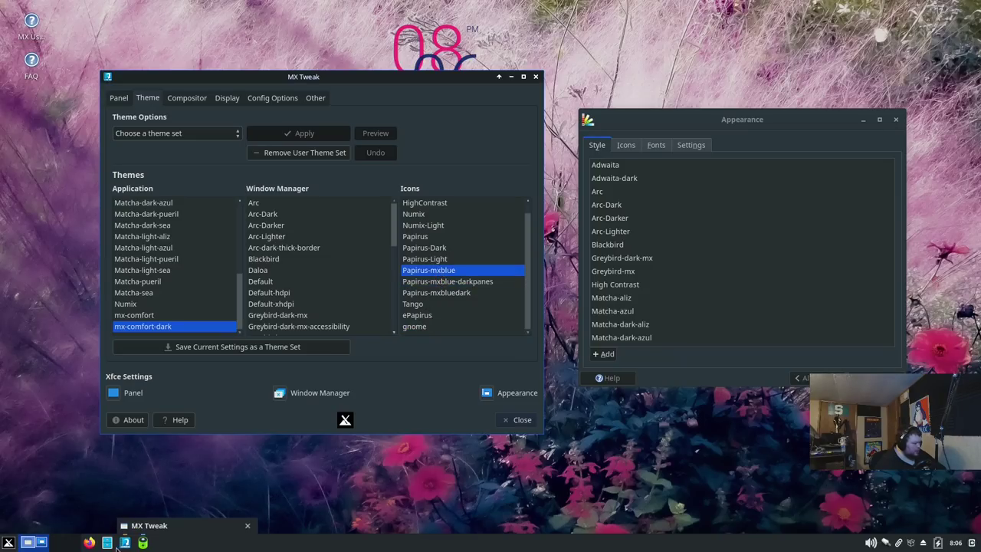
Step: Close MX Tweak and open Thunar on the home folder near the screen centre
{"action": "left_click", "coordinate": [536, 77]}
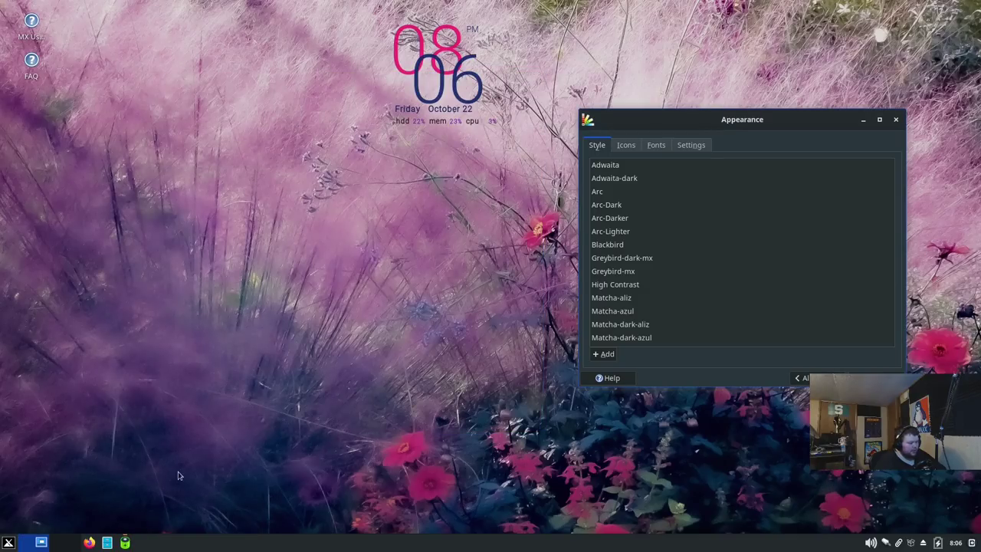
{"action": "left_click", "coordinate": [107, 543]}
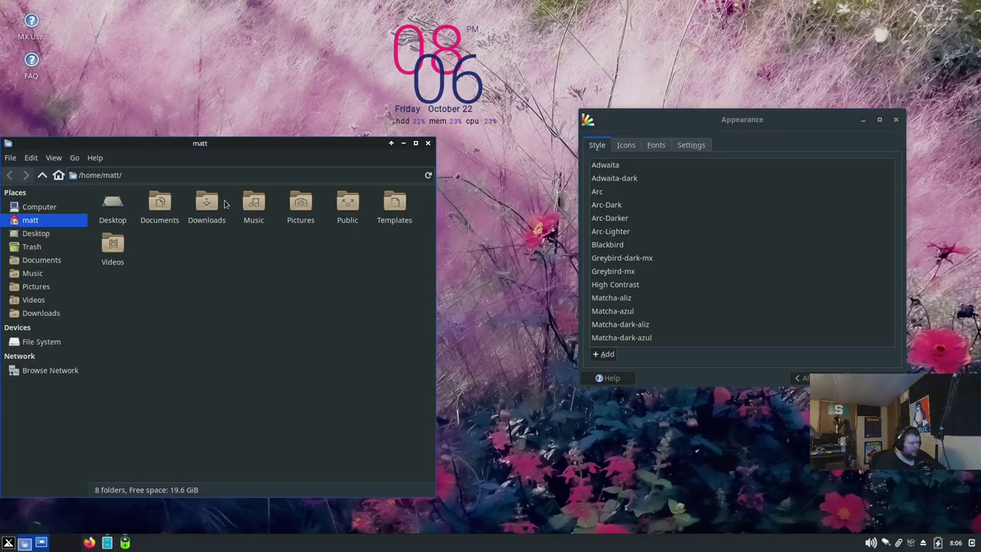
{"action": "left_click_drag", "start_coordinate": [246, 162], "coordinate": [407, 116]}
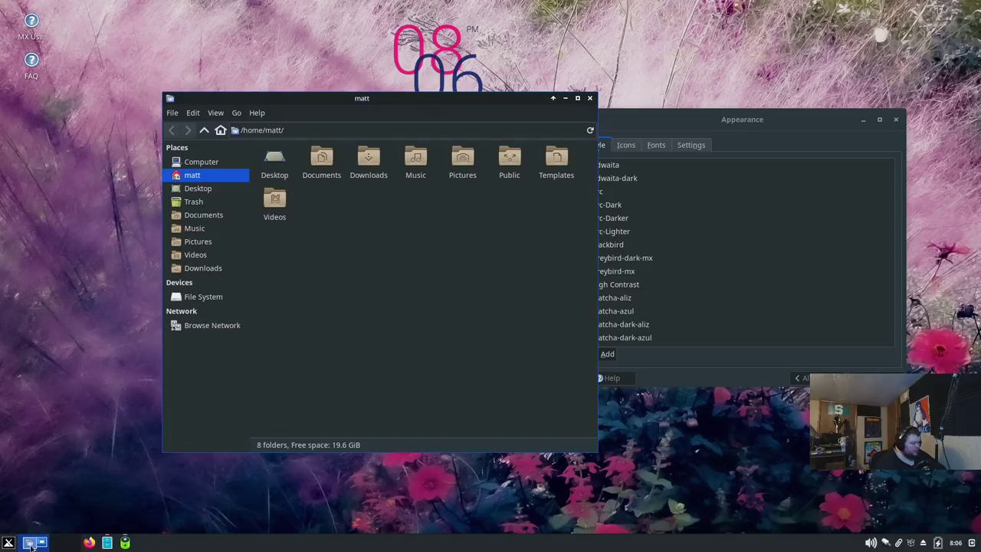
Step: Set the Appearance icon theme to Papirus-mxblue, close Appearance, and reposition the Thunar window
{"action": "left_click", "coordinate": [675, 131]}
{"action": "left_click", "coordinate": [626, 145]}
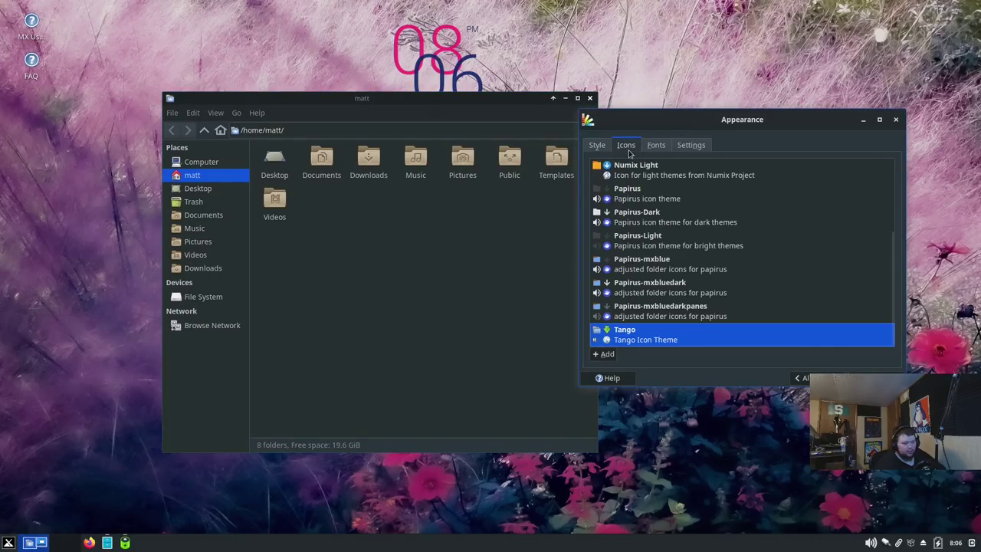
{"action": "left_click", "coordinate": [645, 288]}
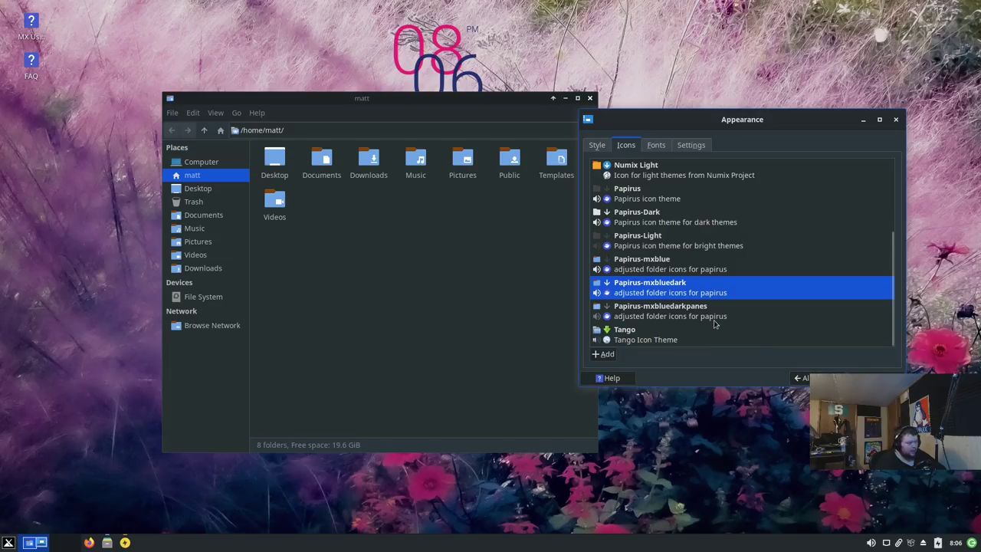
{"action": "left_click", "coordinate": [658, 267]}
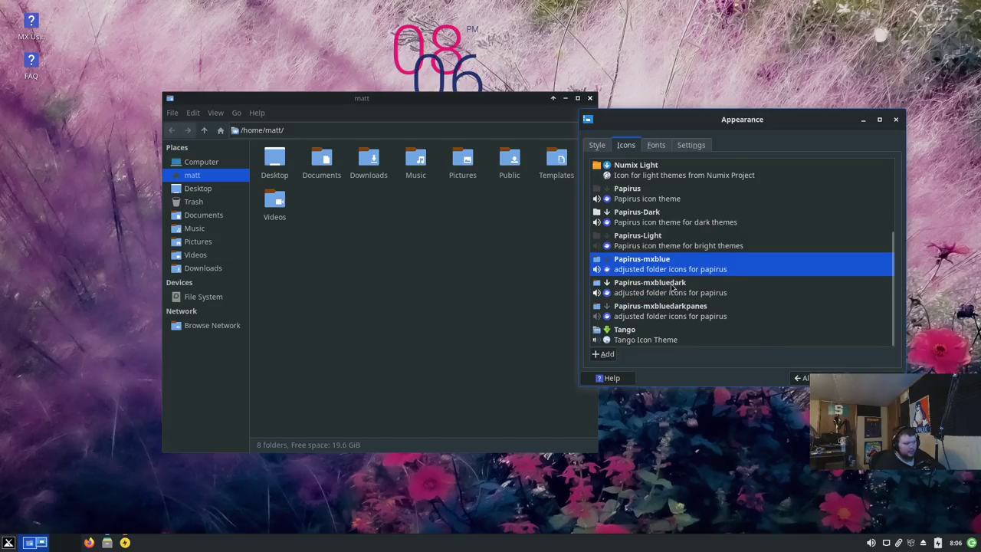
{"action": "left_click", "coordinate": [878, 376]}
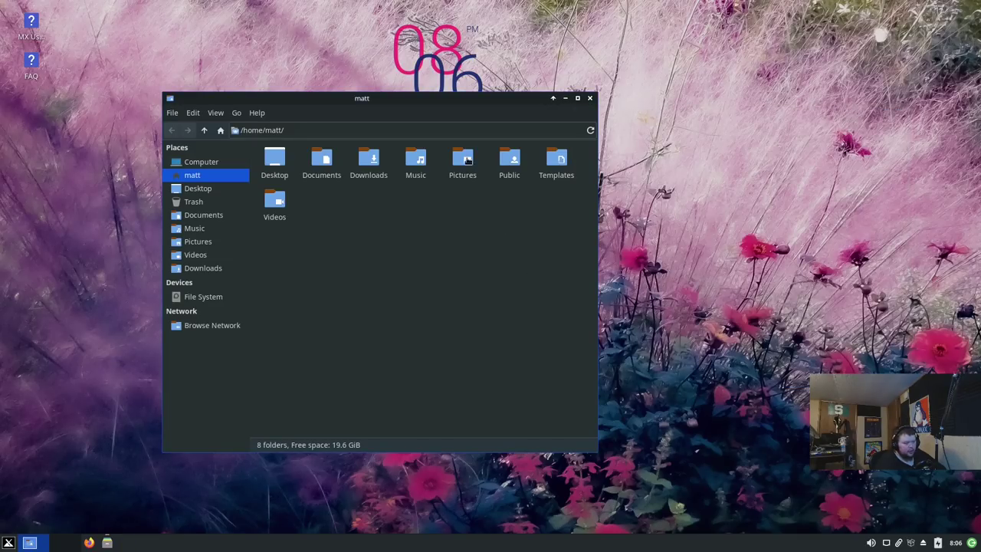
{"action": "left_click_drag", "start_coordinate": [427, 98], "coordinate": [643, 120]}
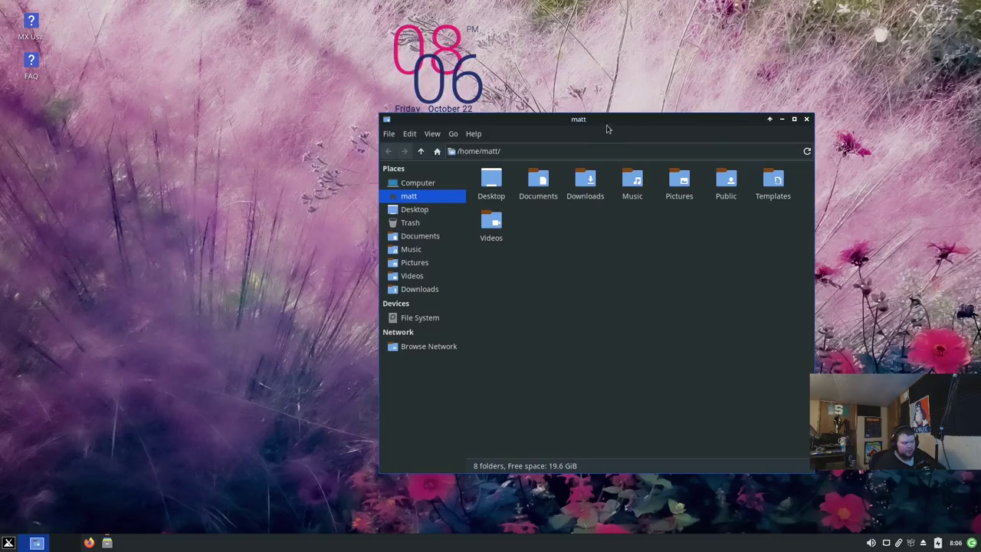
{"action": "left_click_drag", "start_coordinate": [611, 121], "coordinate": [575, 117]}
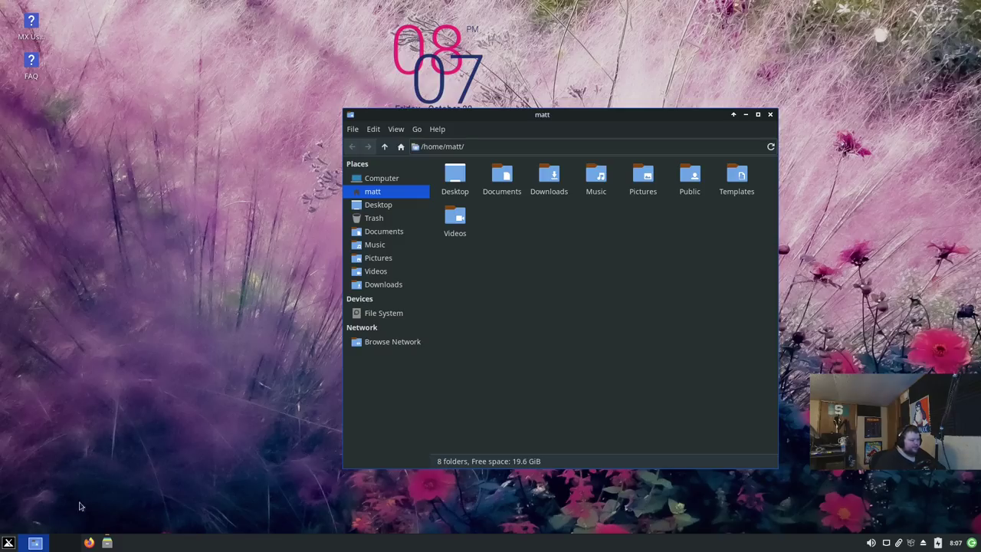
Step: Launch MX Tweak by searching 'tweak' in the Whisker menu
{"action": "left_click", "coordinate": [11, 543]}
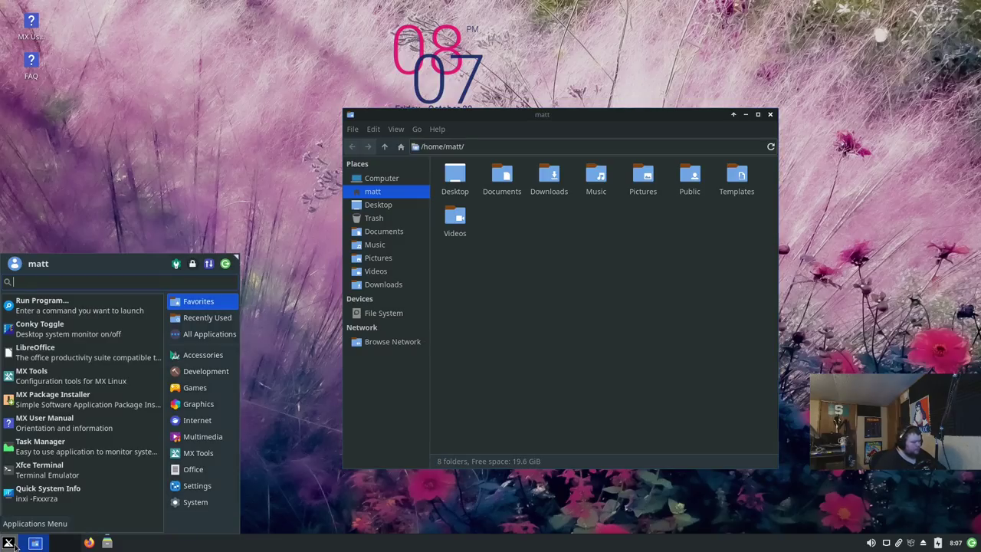
{"action": "type", "text": "tweak"}
{"action": "key", "text": "Return"}
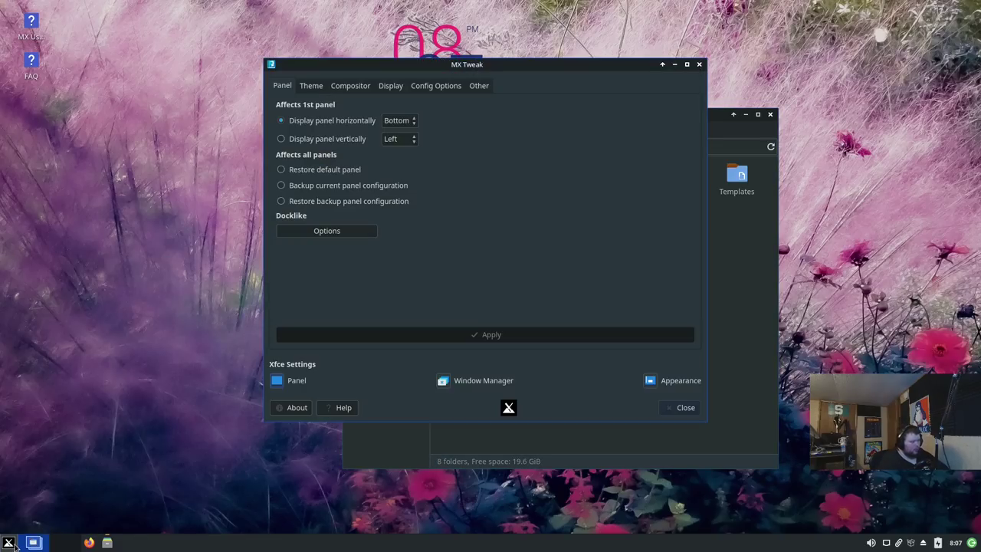
Step: Check the compositor list, keeping Xfwm (Xfce) Compositor, then view the Display tweaks
{"action": "left_click", "coordinate": [360, 87]}
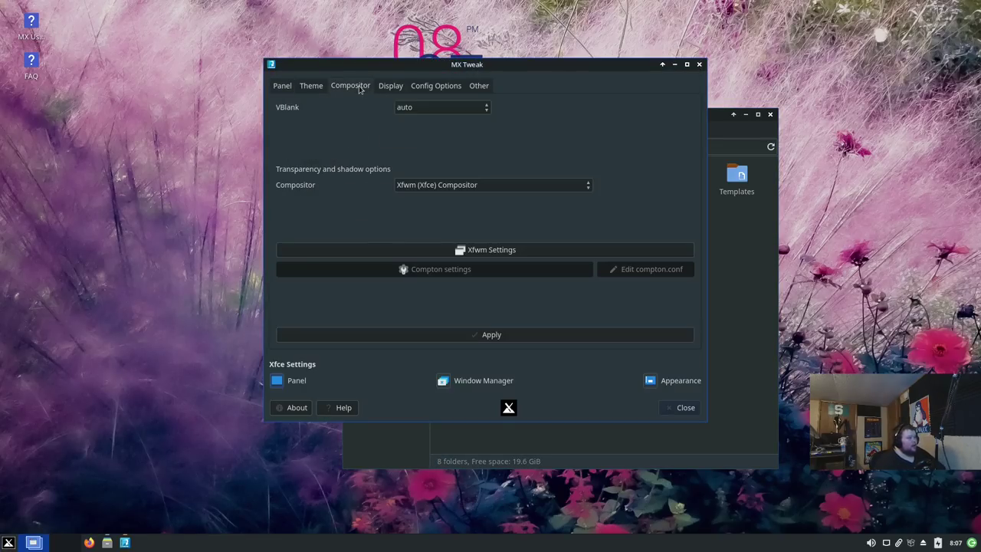
{"action": "left_click", "coordinate": [451, 187]}
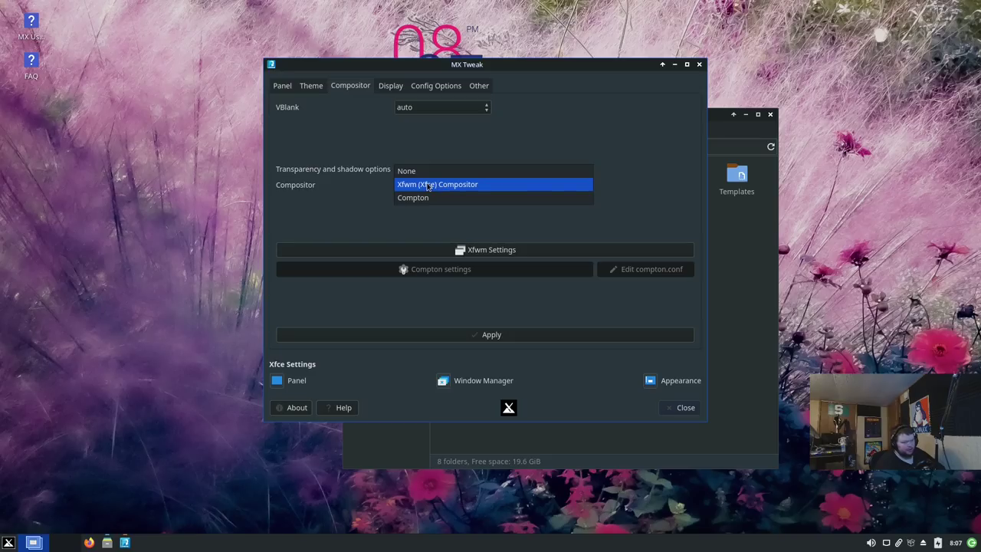
{"action": "left_click", "coordinate": [369, 187]}
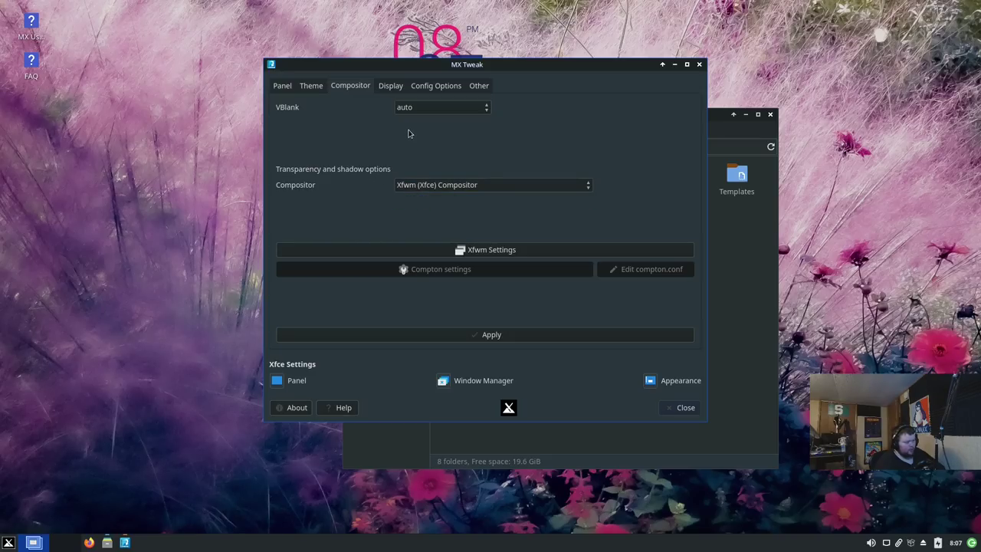
{"action": "left_click", "coordinate": [430, 185]}
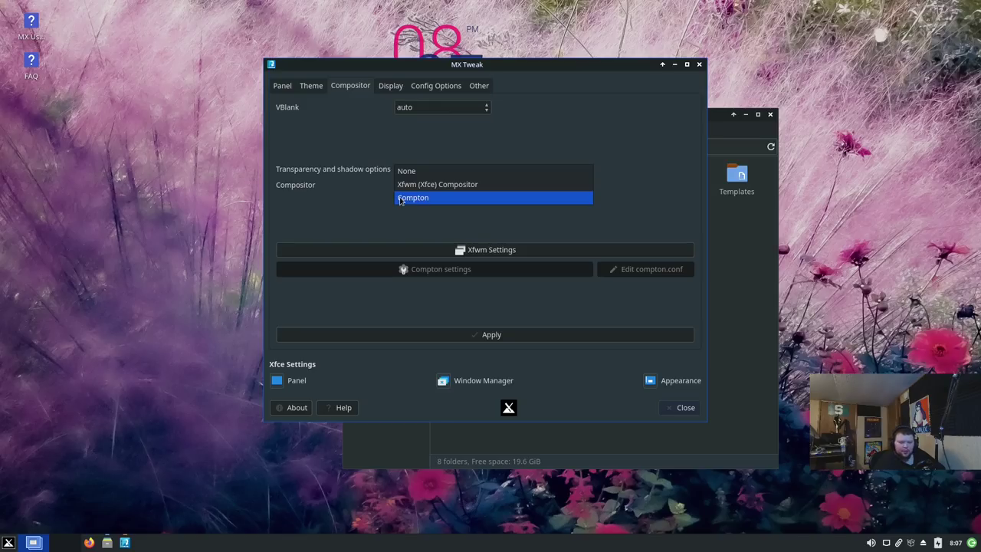
{"action": "left_click", "coordinate": [350, 197]}
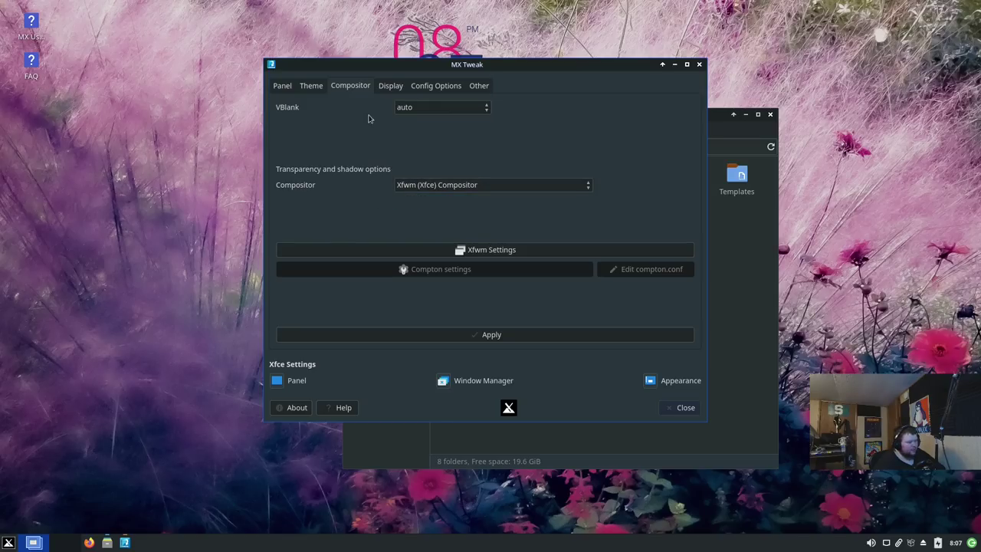
{"action": "left_click", "coordinate": [390, 86]}
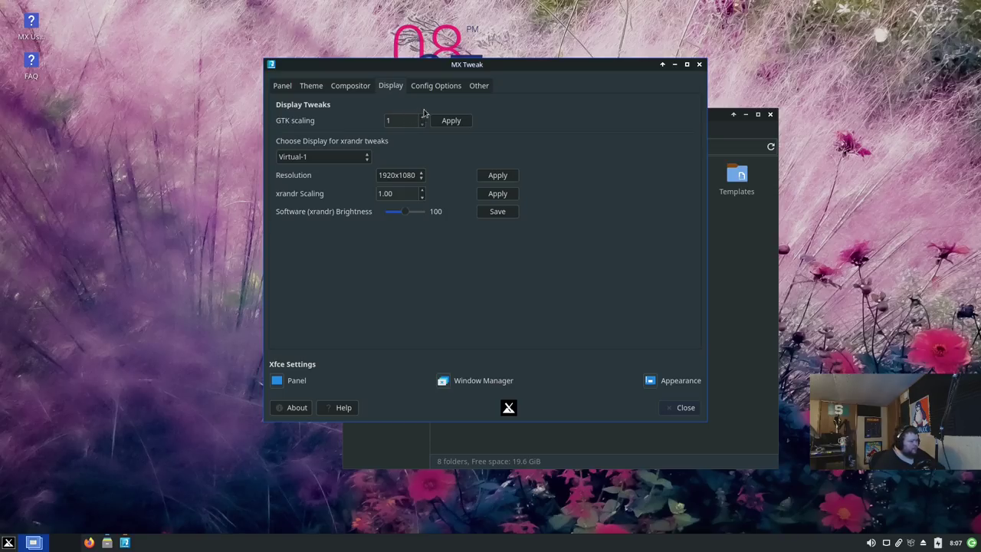
Step: Show MX Tweak's Config Options page with the single-click and desktop zoom settings
{"action": "left_click", "coordinate": [436, 86]}
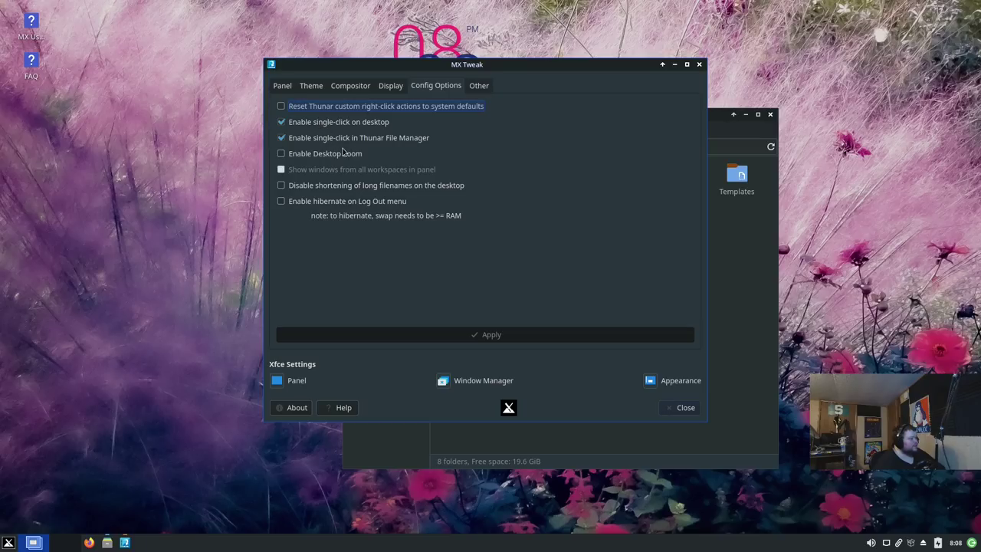
Step: Review MX Tweak's Other page, then close MX Tweak
{"action": "left_click", "coordinate": [474, 85]}
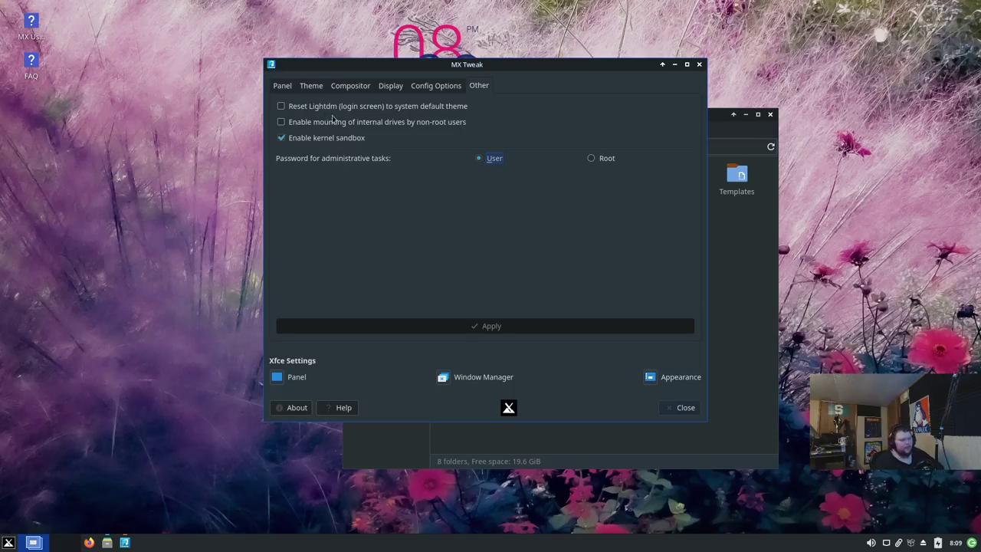
{"action": "left_click", "coordinate": [699, 66]}
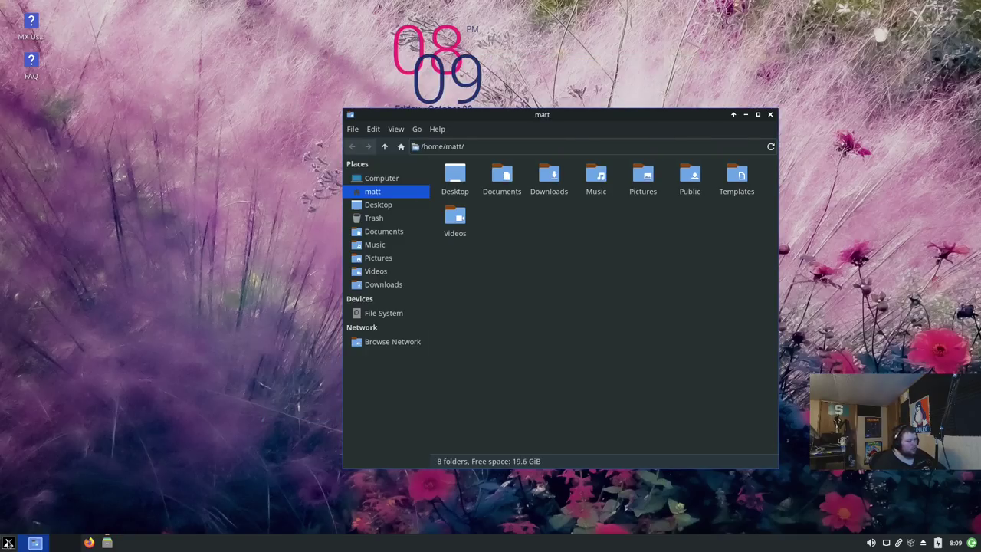
Step: Scroll the Whisker menu's All Applications list down to Bash Config and launch it
{"action": "left_click", "coordinate": [9, 543]}
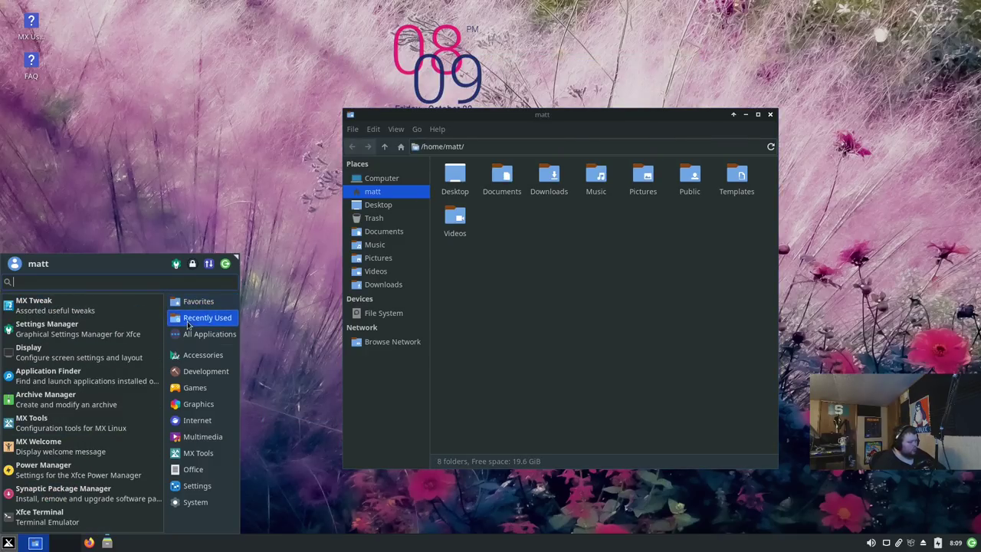
{"action": "mouse_move", "coordinate": [202, 339]}
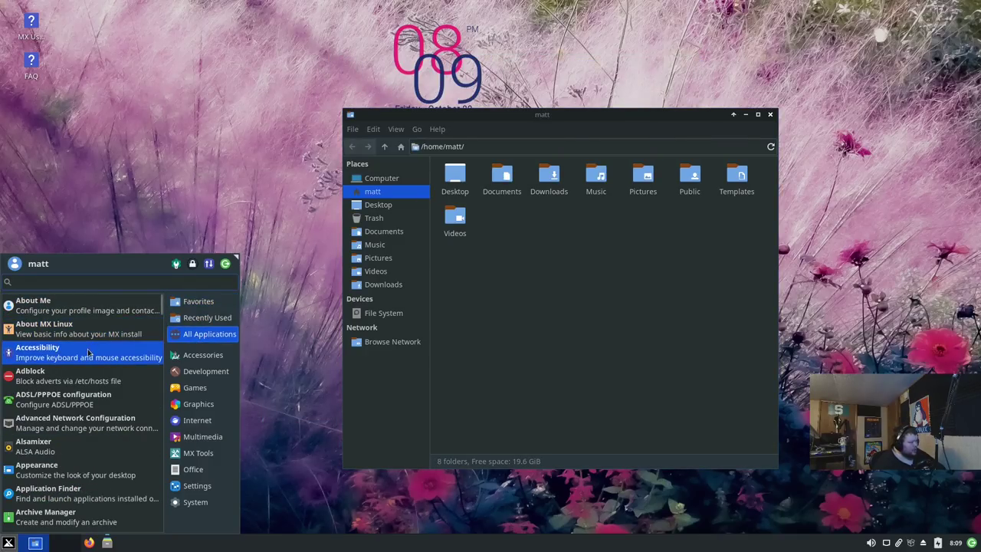
{"action": "scroll", "coordinate": [77, 376], "scroll_direction": "down", "scroll_amount": 2}
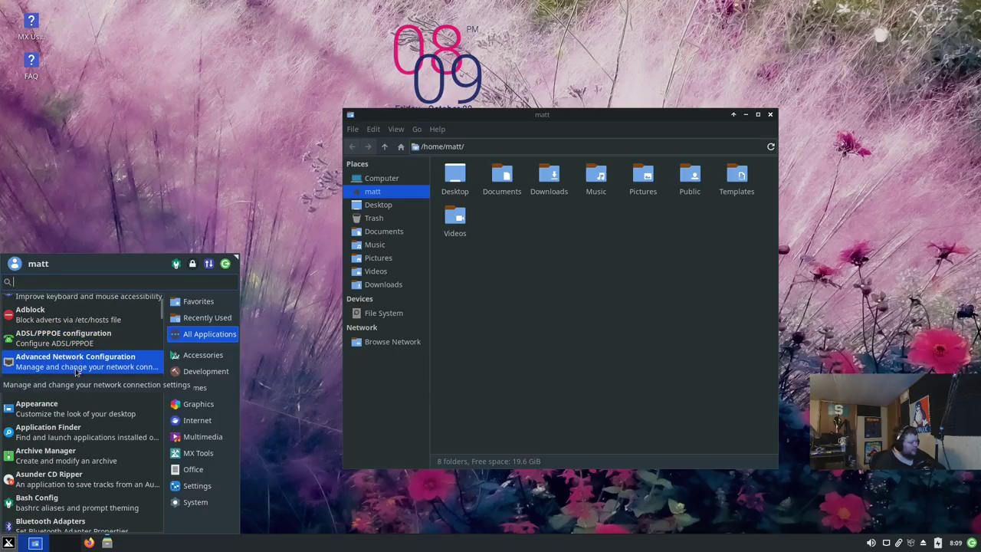
{"action": "scroll", "coordinate": [87, 394], "scroll_direction": "down", "scroll_amount": 1}
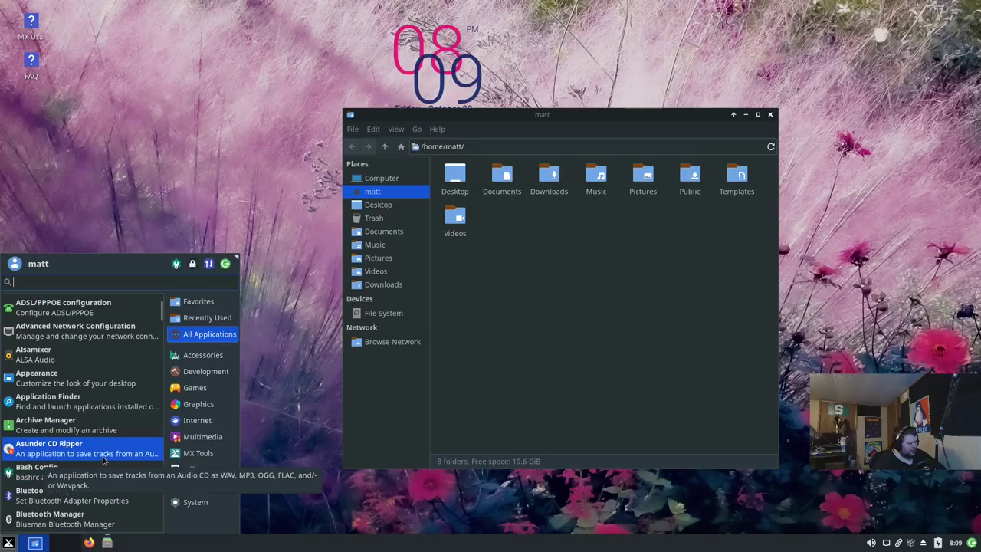
{"action": "scroll", "coordinate": [95, 481], "scroll_direction": "down", "scroll_amount": 1}
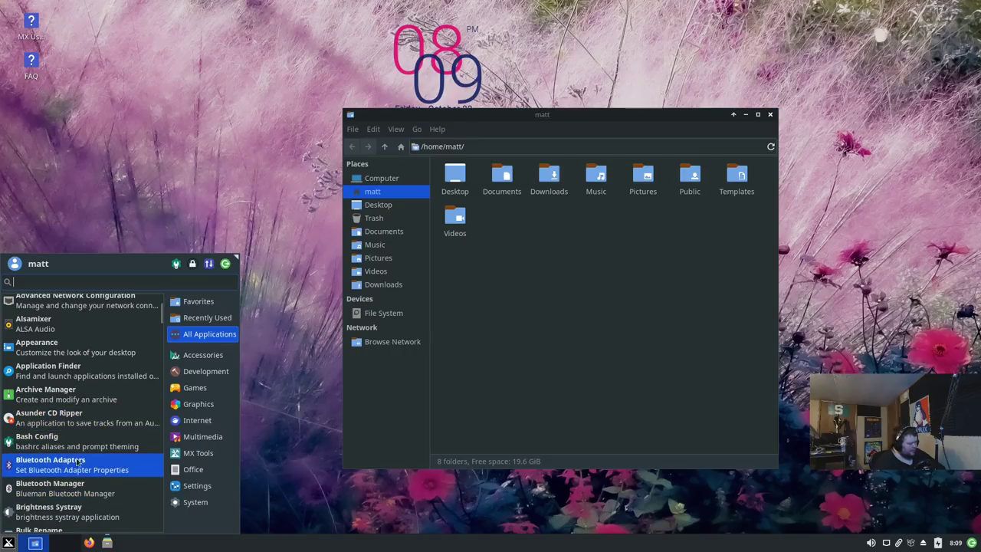
{"action": "left_click", "coordinate": [70, 452]}
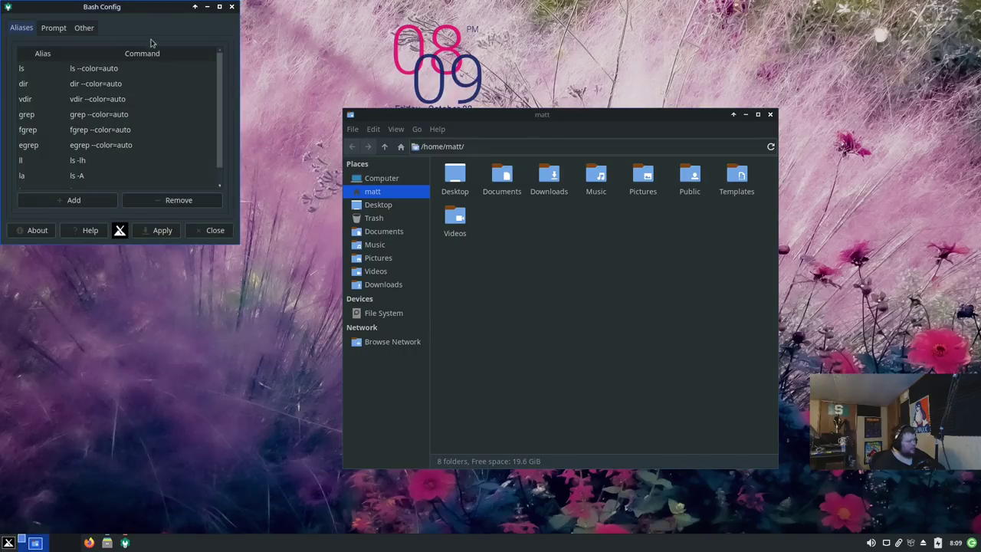
Step: Move the Bash Config window into view and browse its Aliases list
{"action": "left_click_drag", "start_coordinate": [137, 7], "coordinate": [302, 96]}
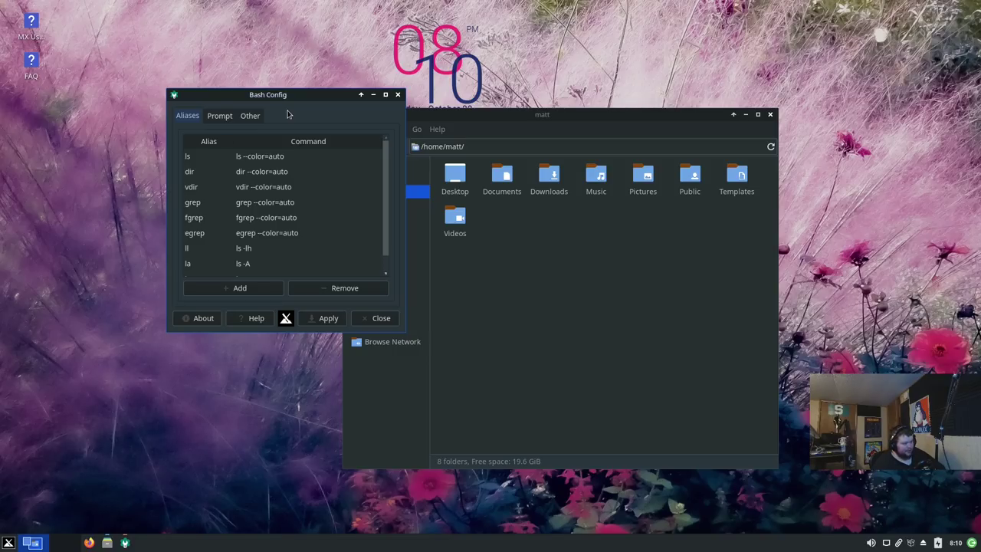
{"action": "scroll", "coordinate": [269, 186], "scroll_direction": "down", "scroll_amount": 1}
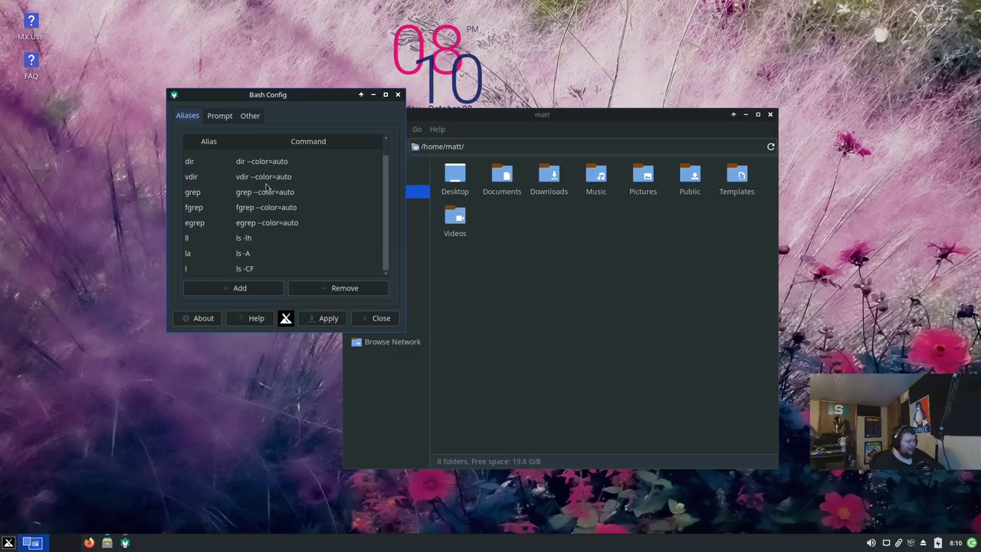
{"action": "scroll", "coordinate": [268, 184], "scroll_direction": "up", "scroll_amount": 1}
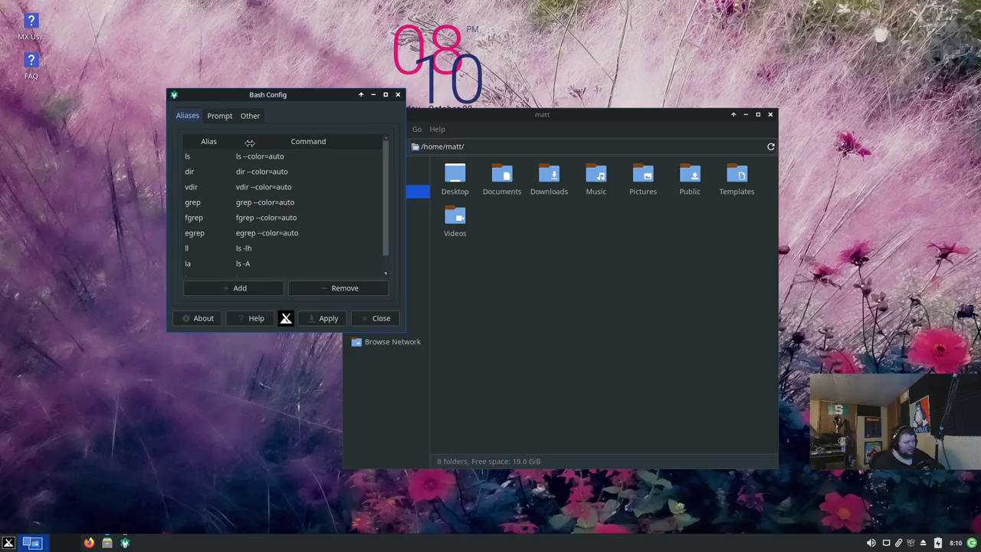
Step: Glance at the history options, preview the Custom prompt style, and keep the prompt on Default
{"action": "left_click", "coordinate": [221, 121]}
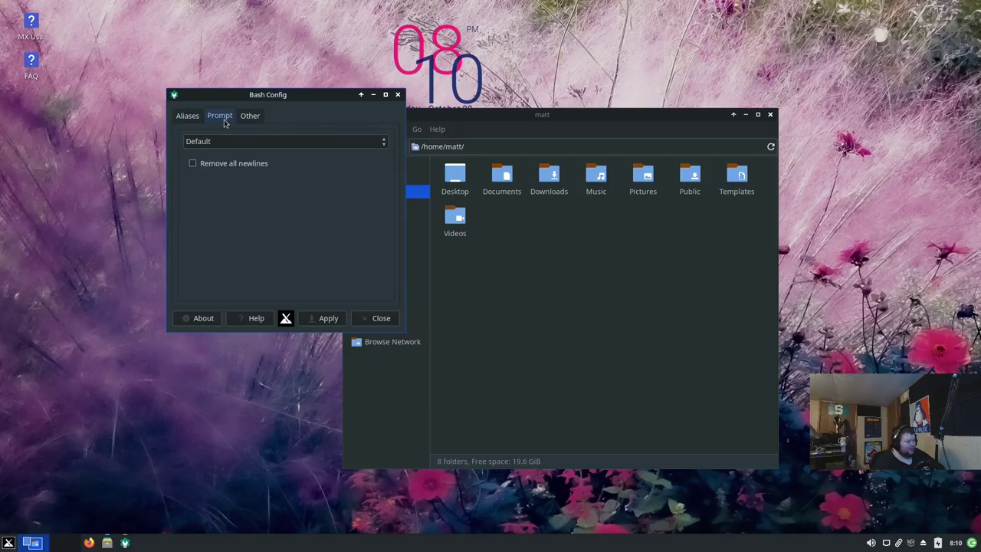
{"action": "left_click", "coordinate": [223, 142]}
{"action": "left_click", "coordinate": [230, 138]}
{"action": "left_click", "coordinate": [250, 116]}
{"action": "left_click", "coordinate": [220, 116]}
{"action": "left_click", "coordinate": [220, 141]}
{"action": "left_click", "coordinate": [230, 167]}
{"action": "left_click", "coordinate": [231, 143]}
{"action": "left_click", "coordinate": [237, 114]}
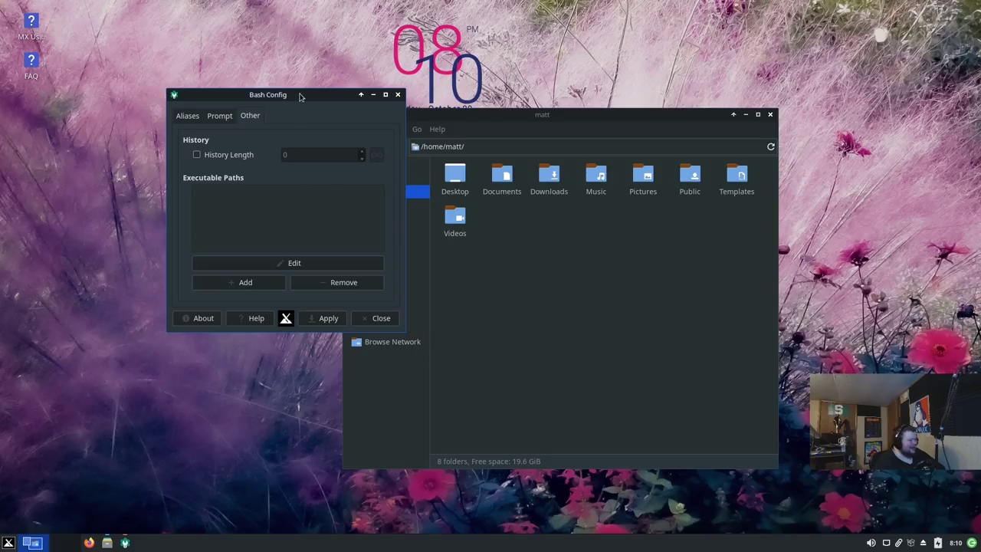
Step: Reposition the Bash Config window and close it
{"action": "mouse_move", "coordinate": [303, 94]}
{"action": "left_mouse_down"}
{"action": "mouse_move", "coordinate": [411, 76]}
{"action": "mouse_move", "coordinate": [311, 78]}
{"action": "left_mouse_up"}
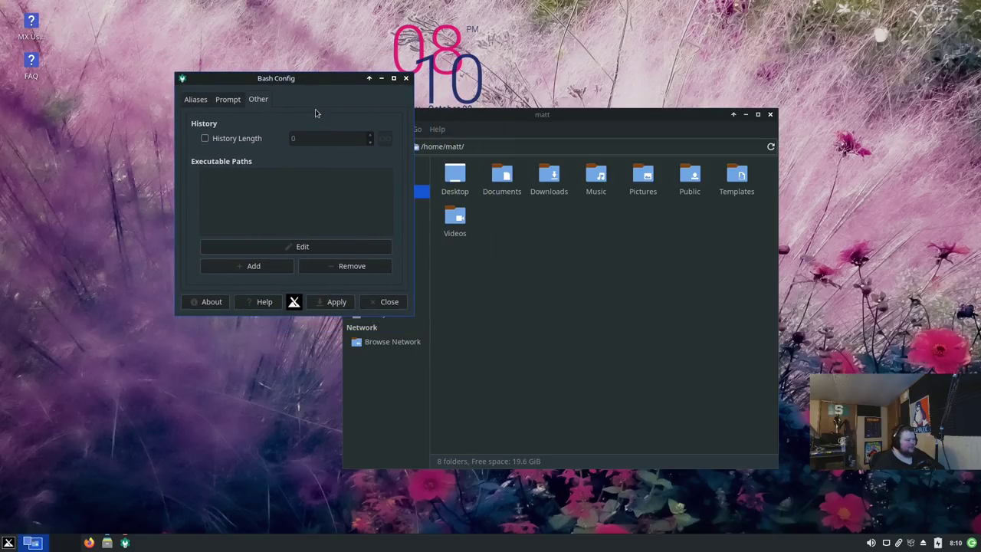
{"action": "left_click_drag", "start_coordinate": [313, 78], "coordinate": [267, 66]}
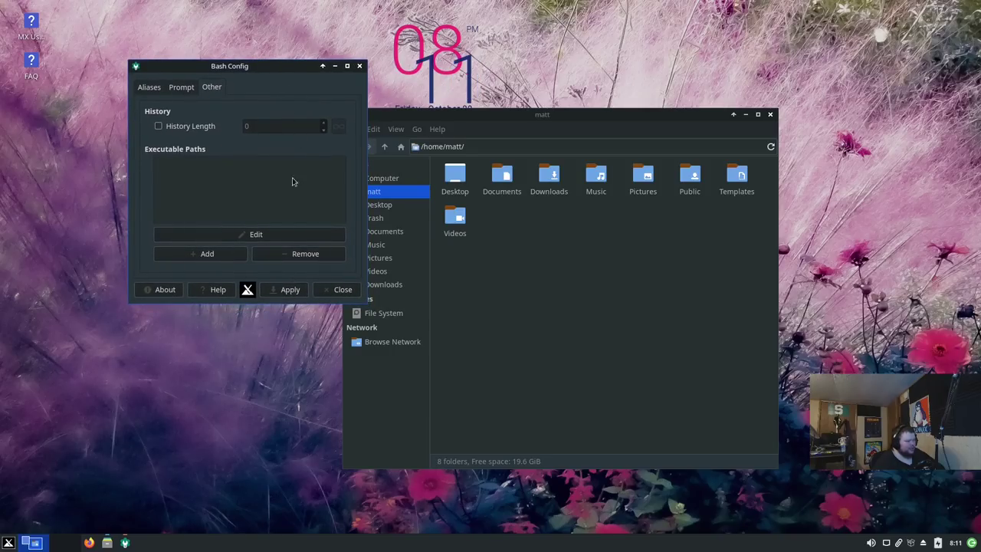
{"action": "left_click", "coordinate": [336, 290]}
Step: Launch the CLI APT-based Package Manager from the Whisker menu's All Applications list
{"action": "left_click", "coordinate": [9, 542]}
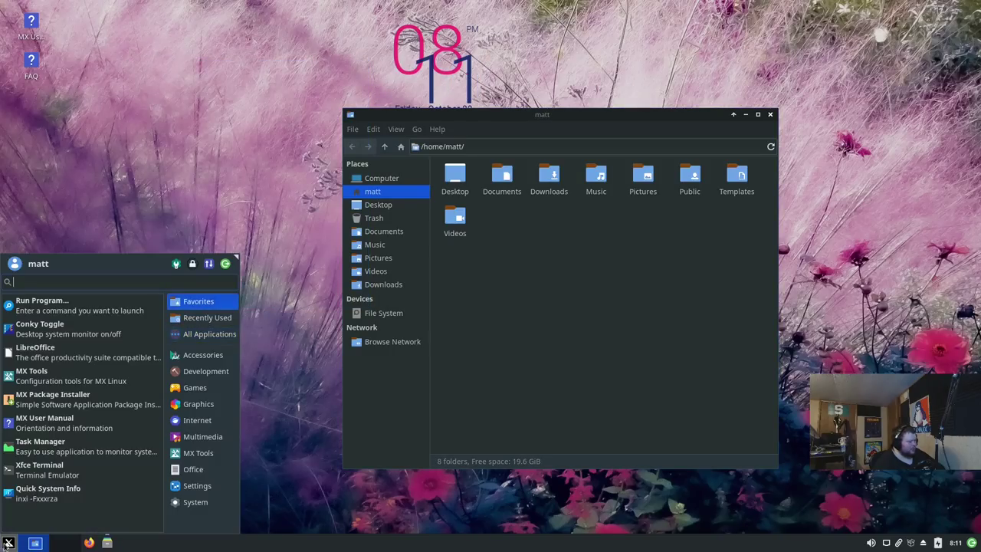
{"action": "left_click", "coordinate": [207, 334]}
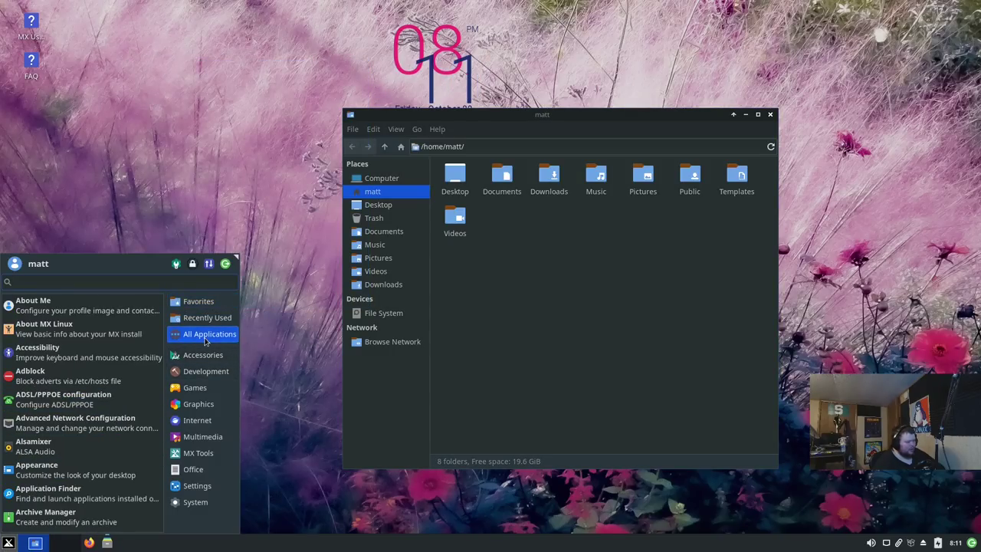
{"action": "scroll", "coordinate": [81, 391], "scroll_direction": "down", "scroll_amount": 5}
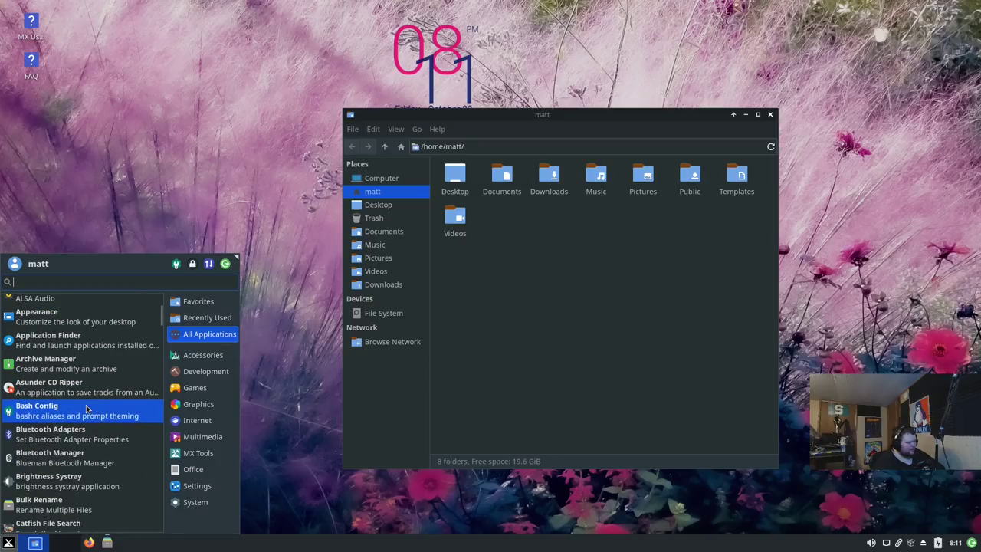
{"action": "scroll", "coordinate": [84, 417], "scroll_direction": "down", "scroll_amount": 3}
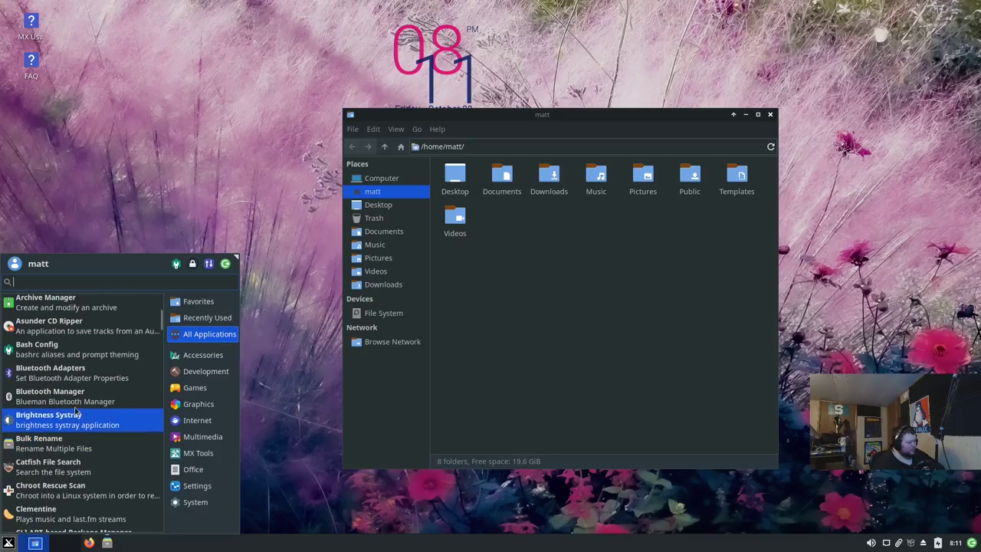
{"action": "scroll", "coordinate": [88, 439], "scroll_direction": "down", "scroll_amount": 3}
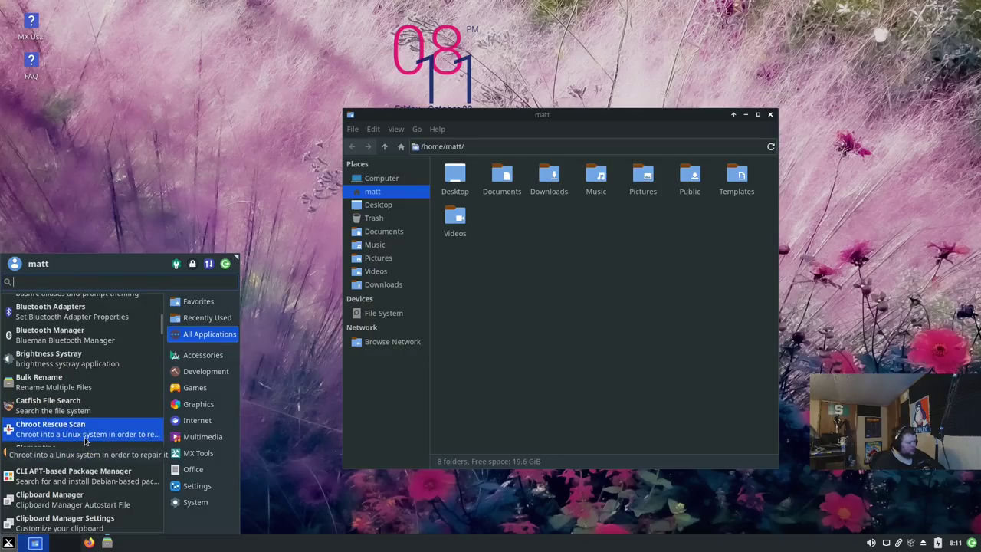
{"action": "scroll", "coordinate": [82, 440], "scroll_direction": "down", "scroll_amount": 1}
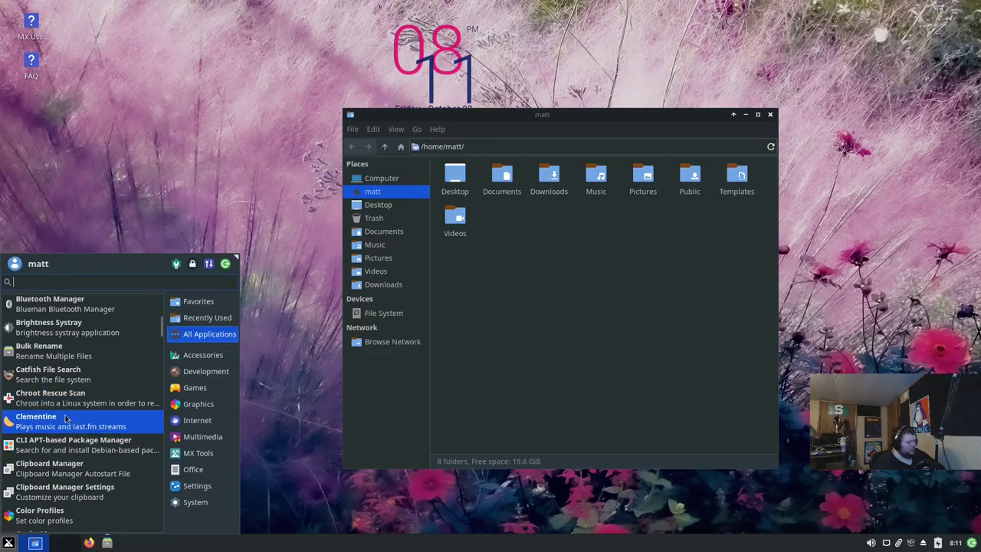
{"action": "left_click", "coordinate": [89, 449]}
Step: Enter the sudo password and run apt-get update three times at the prompts
{"action": "key", "text": "Return"}
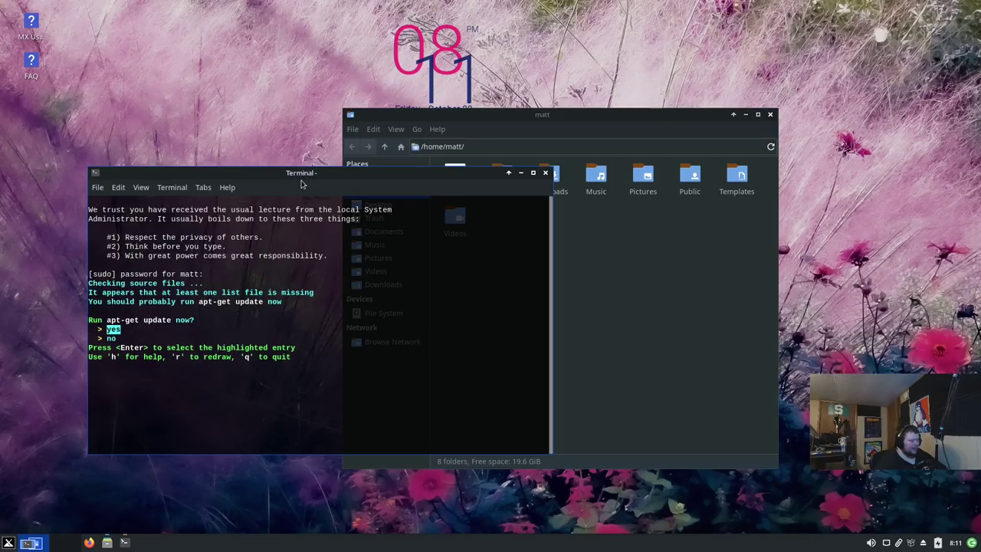
{"action": "key", "text": "Return"}
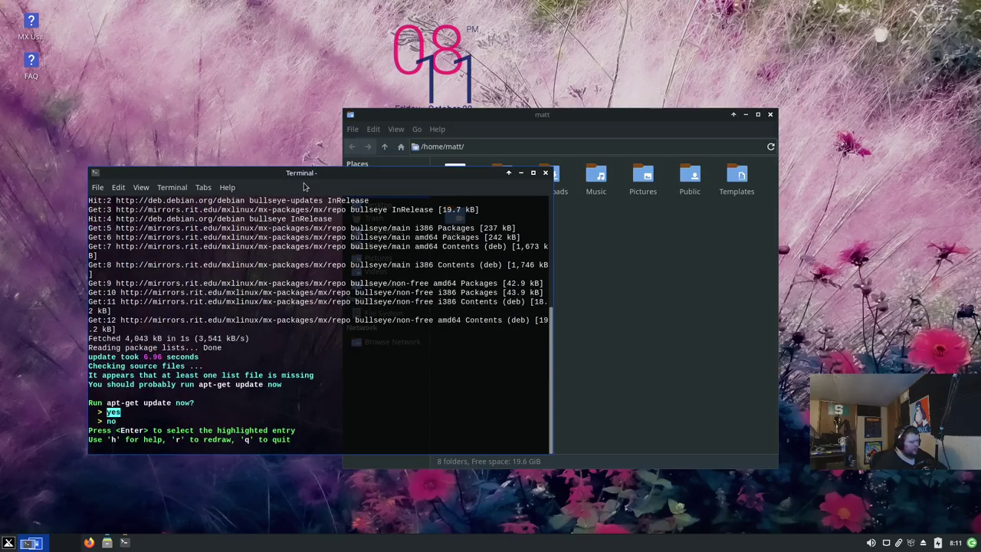
{"action": "key", "text": "Return"}
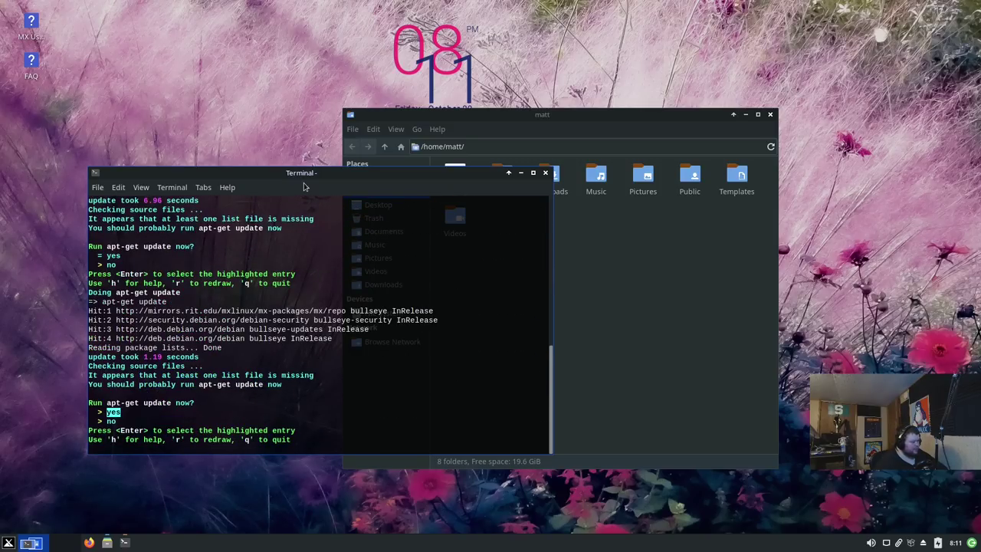
{"action": "key", "text": "Return"}
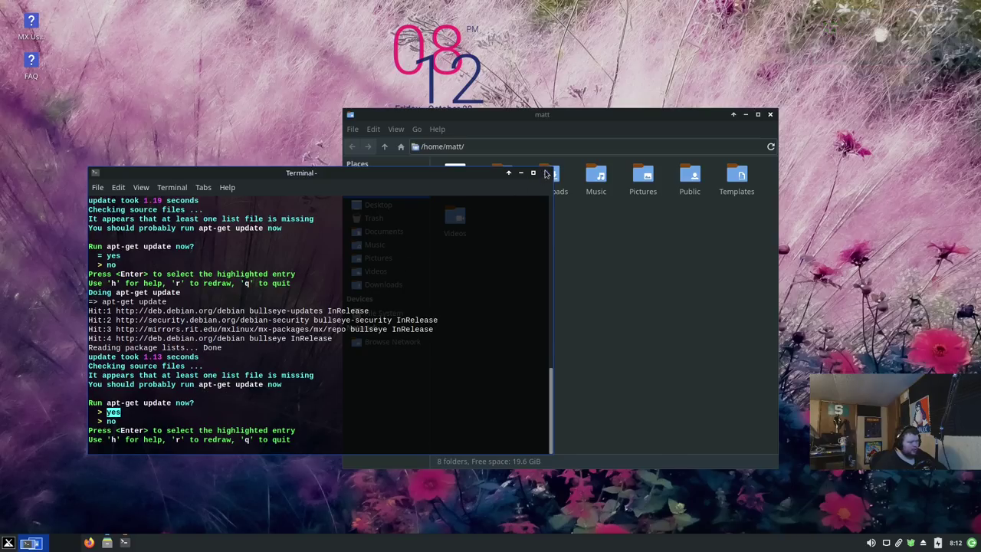
Step: Quit the package manager, open a Terminal at the top of the screen, and adjust its text size
{"action": "key", "text": "q"}
{"action": "left_click", "coordinate": [8, 543]}
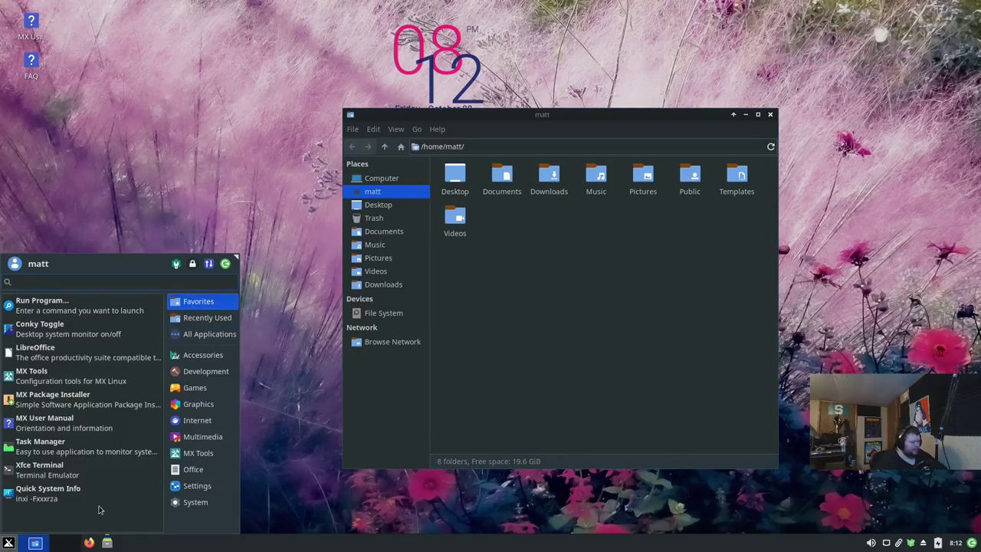
{"action": "type", "text": "terminal"}
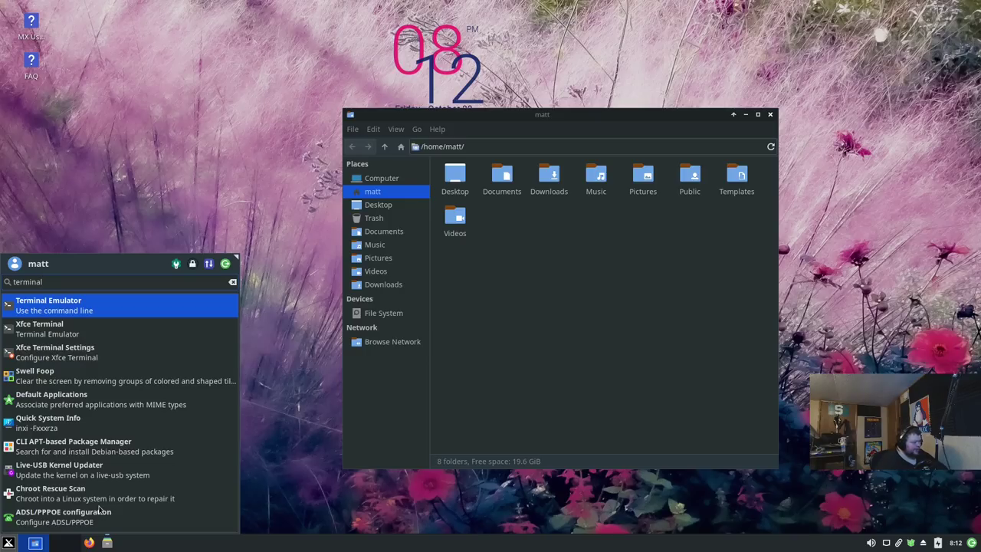
{"action": "key", "text": "Return"}
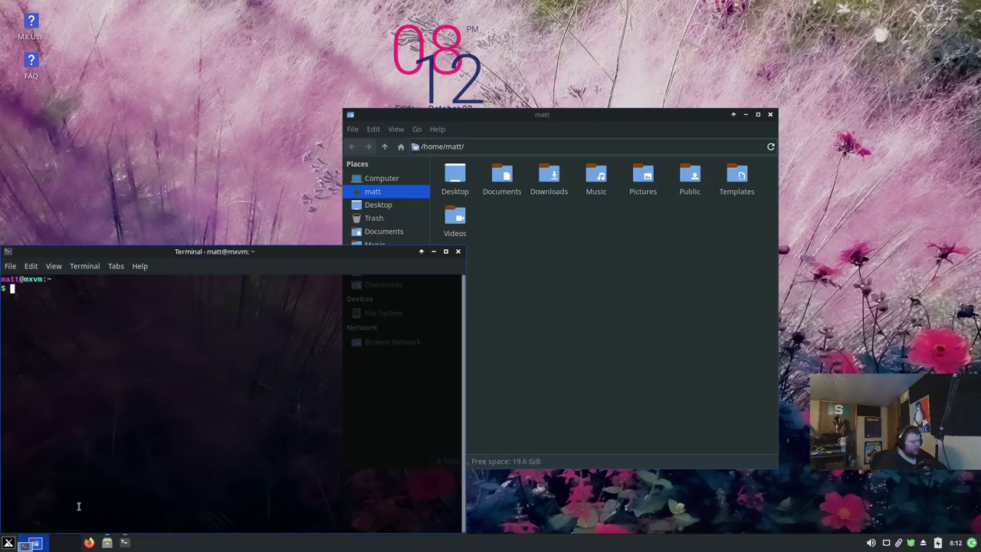
{"action": "left_click_drag", "start_coordinate": [256, 254], "coordinate": [335, 78]}
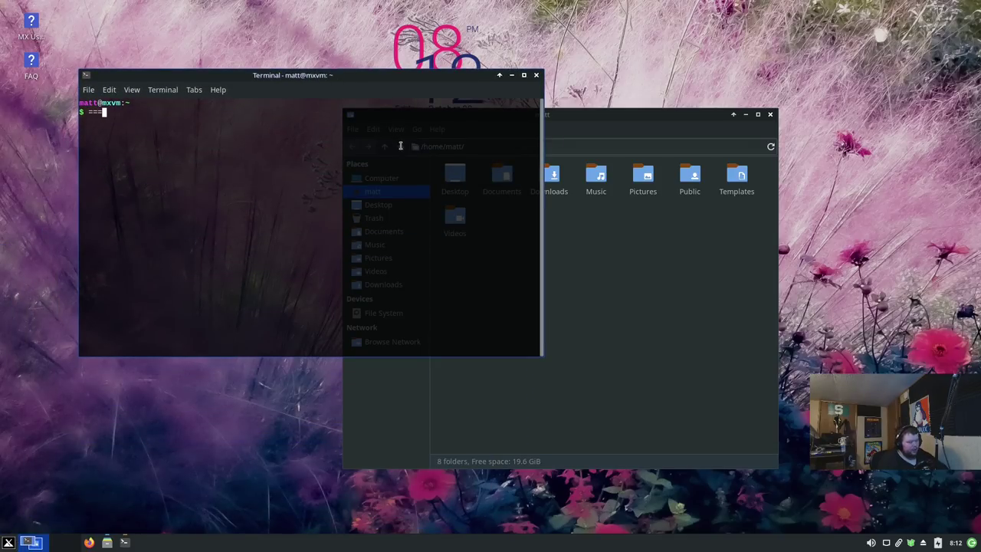
{"action": "key", "text": "ctrl+plus"}
{"action": "type", "text": "="}
{"action": "key", "text": "ctrl+plus"}
{"action": "key", "text": "ctrl+plus"}
{"action": "key", "text": "ctrl+plus"}
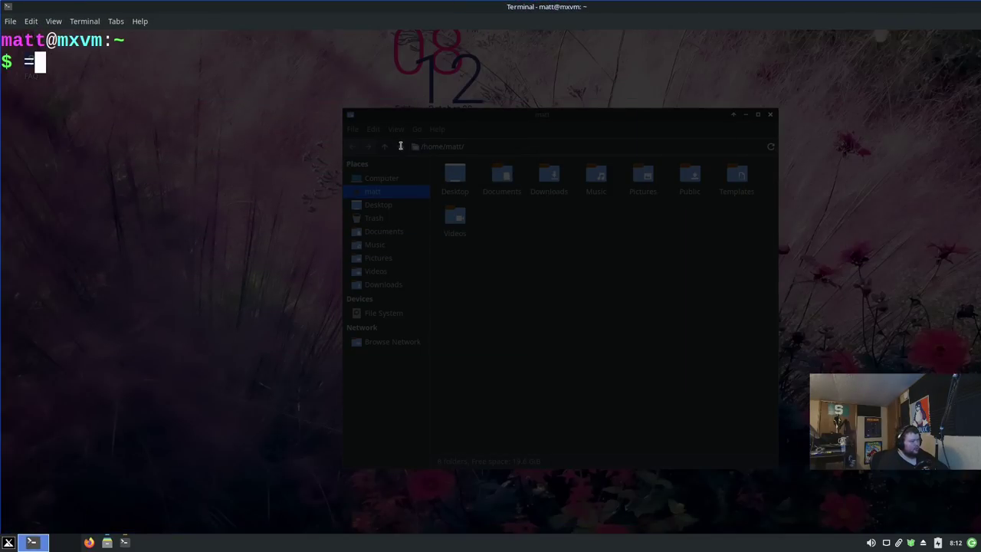
{"action": "key", "text": "ctrl+minus"}
{"action": "key", "text": "ctrl+minus"}
{"action": "key", "text": "ctrl+minus"}
{"action": "key", "text": "BackSpace"}
Step: Run 'sudo apt update && sudo apt upgrade', confirm with y, then close the terminal
{"action": "type", "text": "sudo apt update "}
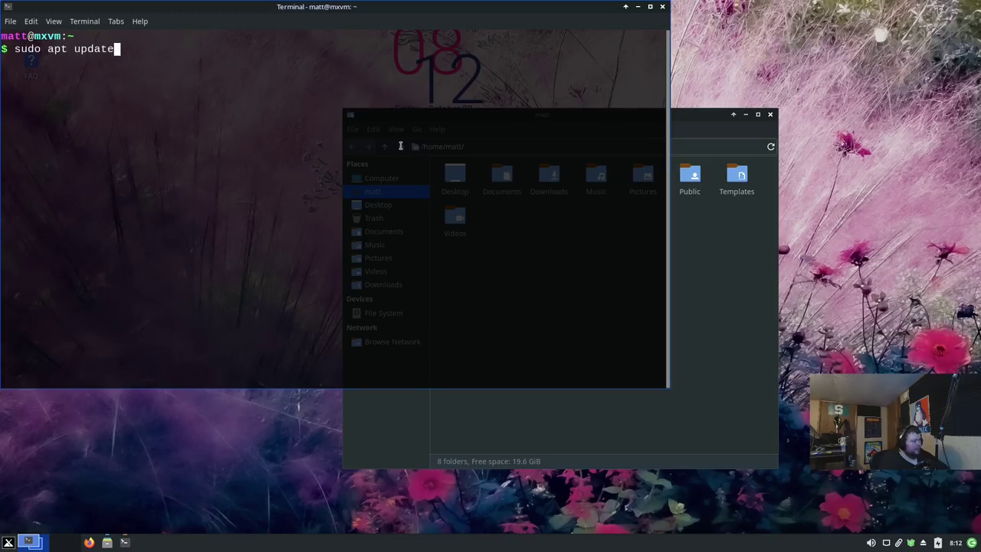
{"action": "type", "text": "&& sudo apt upgrade"}
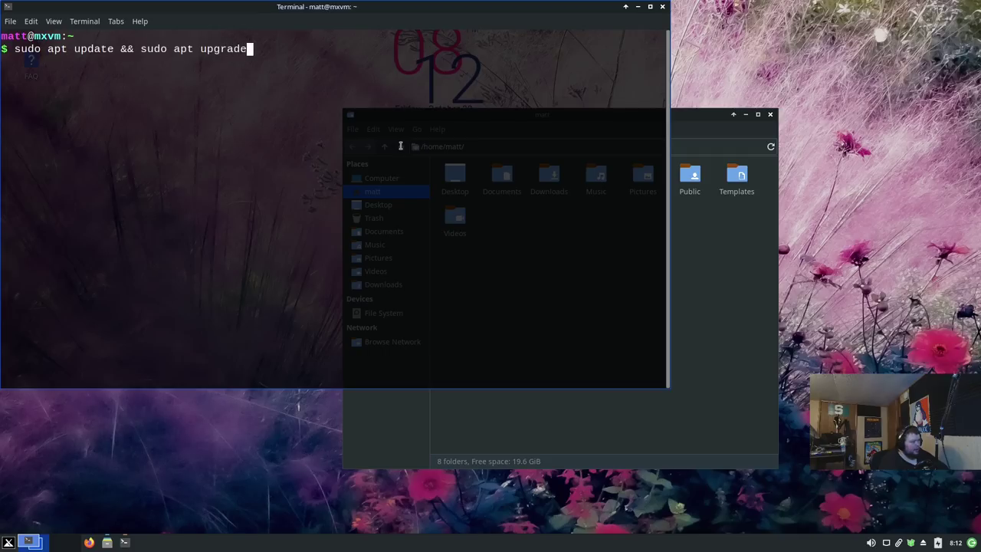
{"action": "key", "text": "Return"}
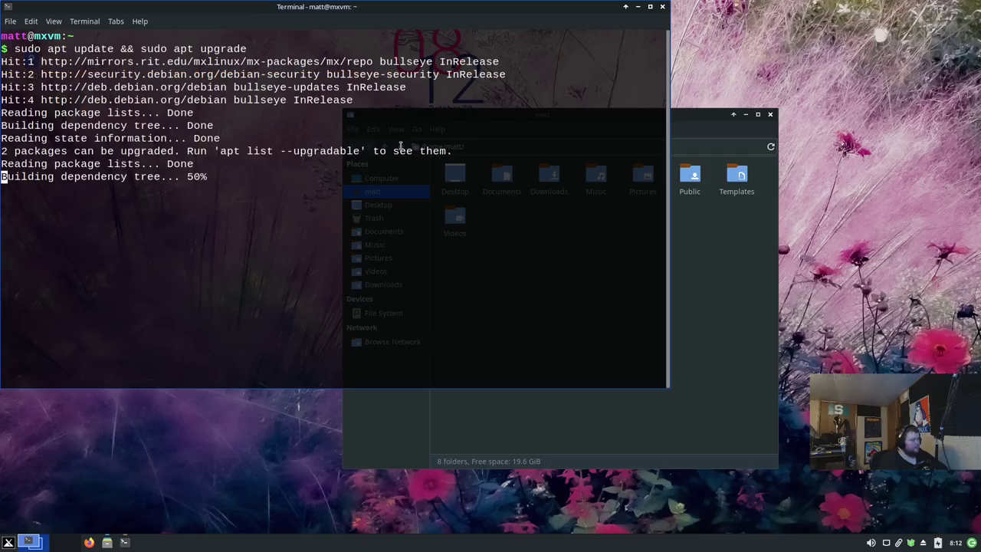
{"action": "type", "text": "y"}
{"action": "key", "text": "Return"}
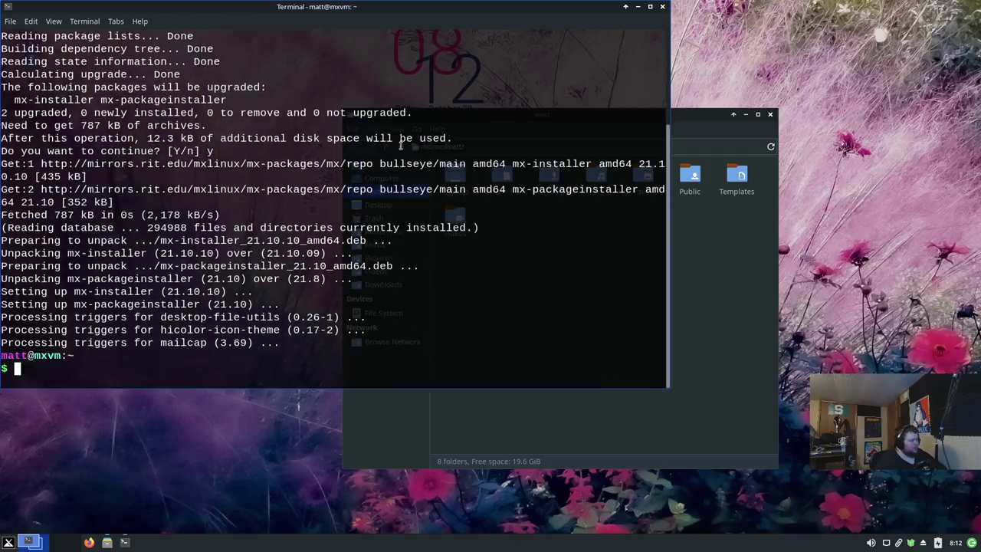
{"action": "left_click", "coordinate": [664, 8]}
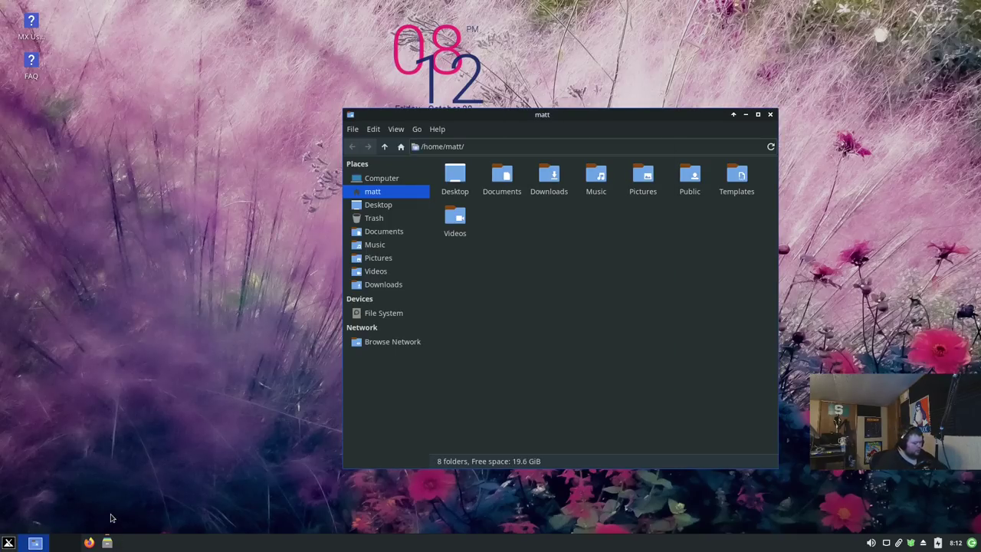
Step: Open a maximized terminal and run free -m, highlighting 638 MB used of 3930 MB
{"action": "key", "text": "ctrl+alt+t"}
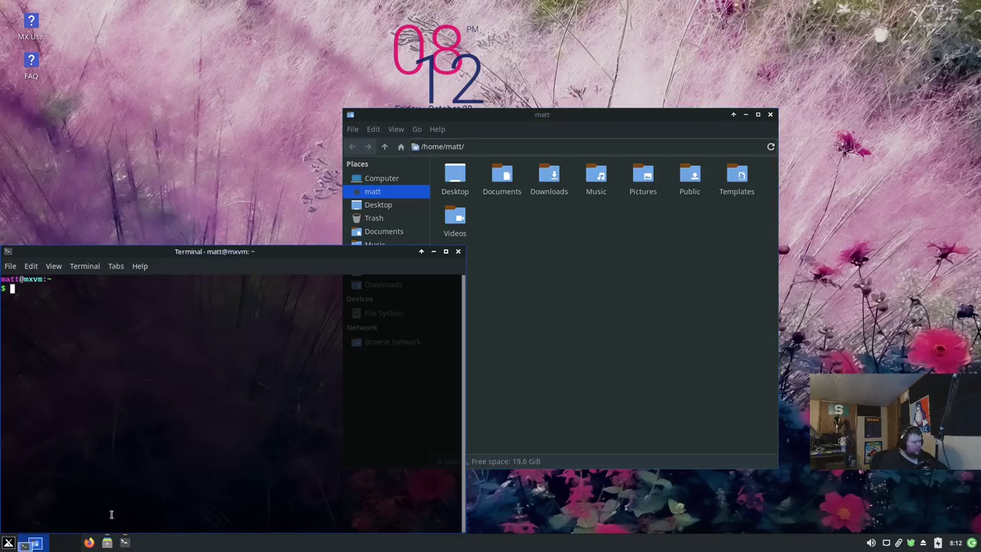
{"action": "left_click_drag", "start_coordinate": [252, 253], "coordinate": [541, 151]}
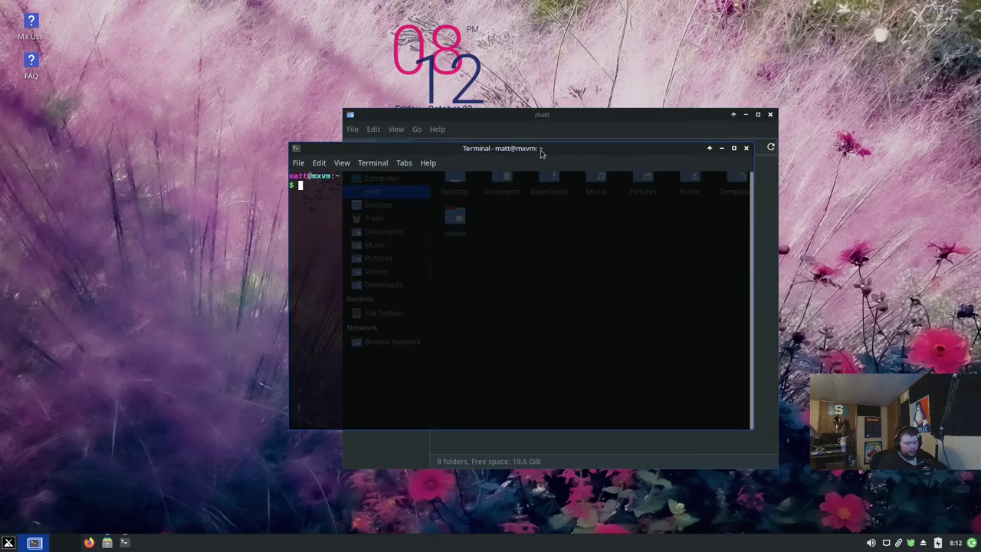
{"action": "double_click", "coordinate": [541, 150]}
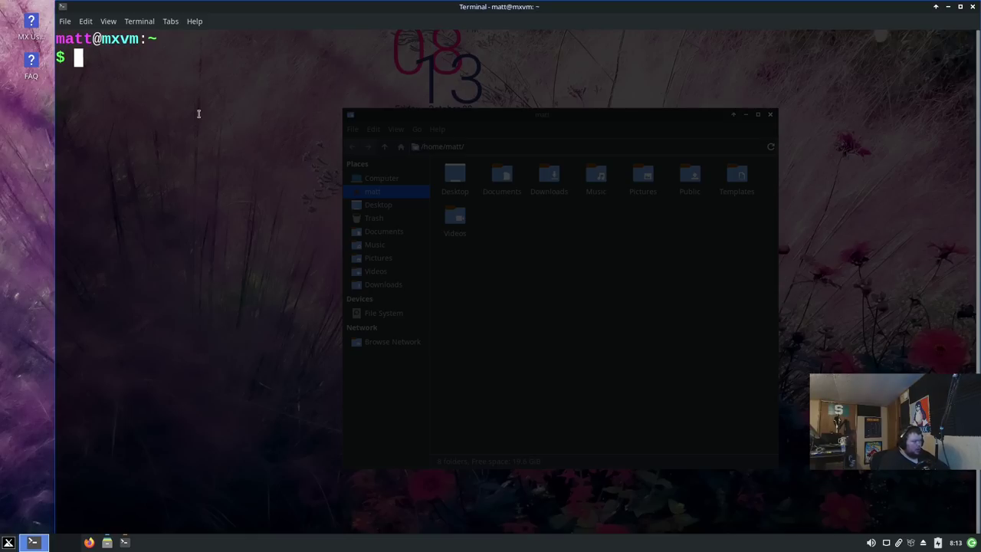
{"action": "type", "text": "free"}
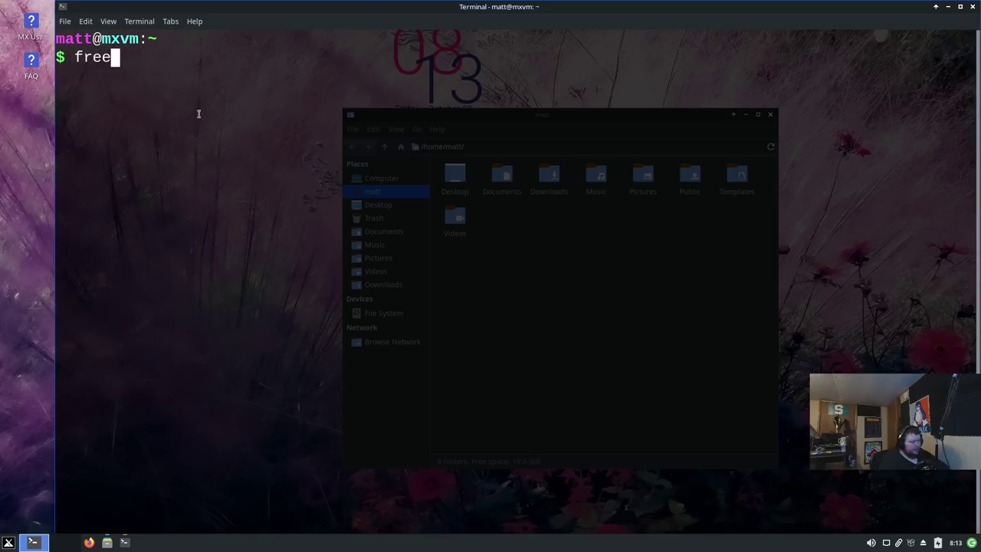
{"action": "type", "text": " -m,"}
{"action": "key", "text": "BackSpace"}
{"action": "key", "text": "Return"}
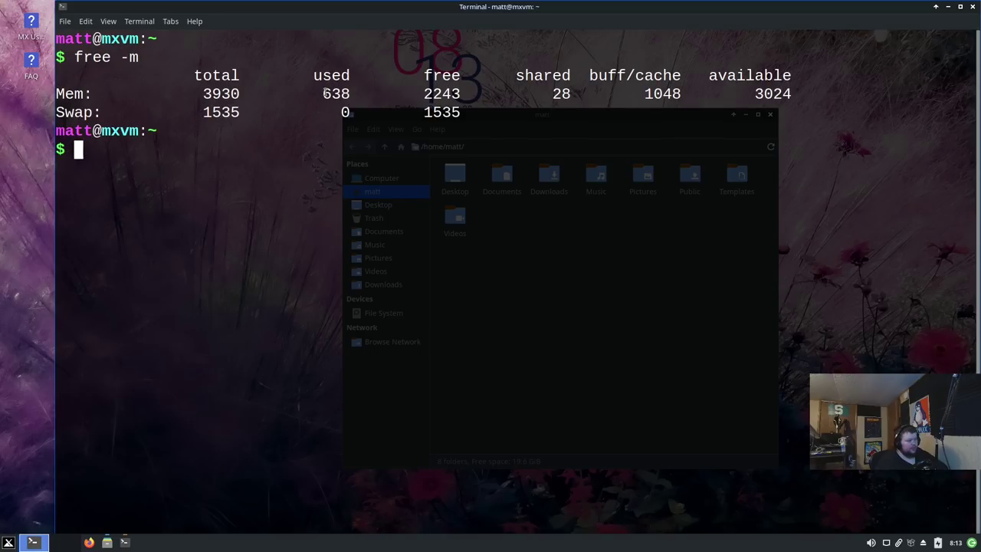
{"action": "left_click_drag", "start_coordinate": [323, 94], "coordinate": [346, 93]}
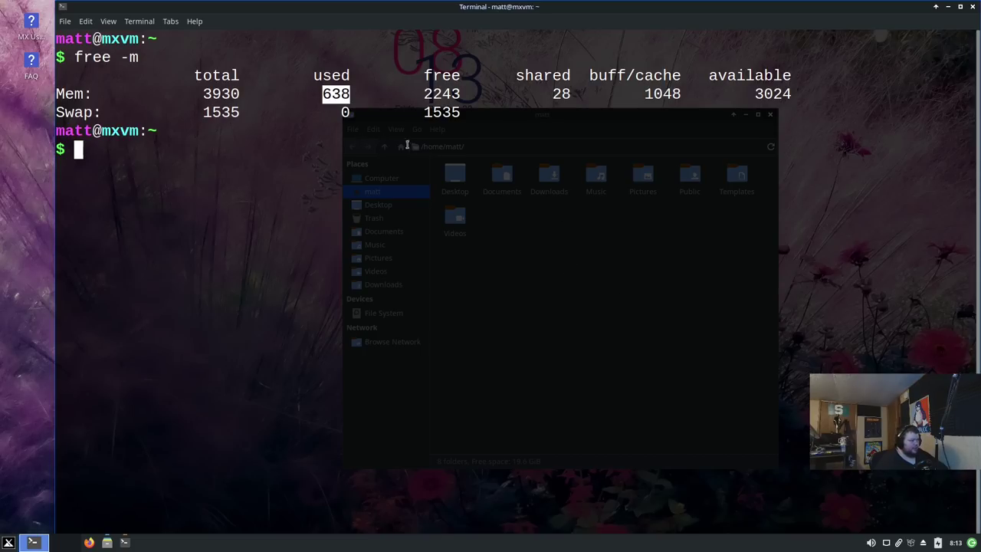
Step: Close the file manager, rerun free -m, and run uname -a to show kernel 5.10.0-9-amd64
{"action": "left_click", "coordinate": [120, 538]}
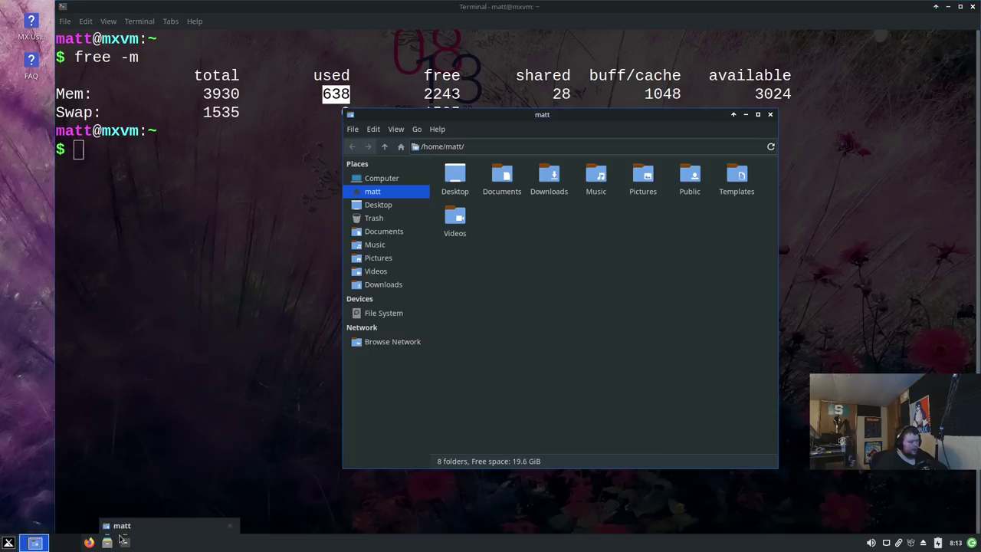
{"action": "left_click", "coordinate": [770, 114]}
{"action": "key", "text": "Up"}
{"action": "key", "text": "Return"}
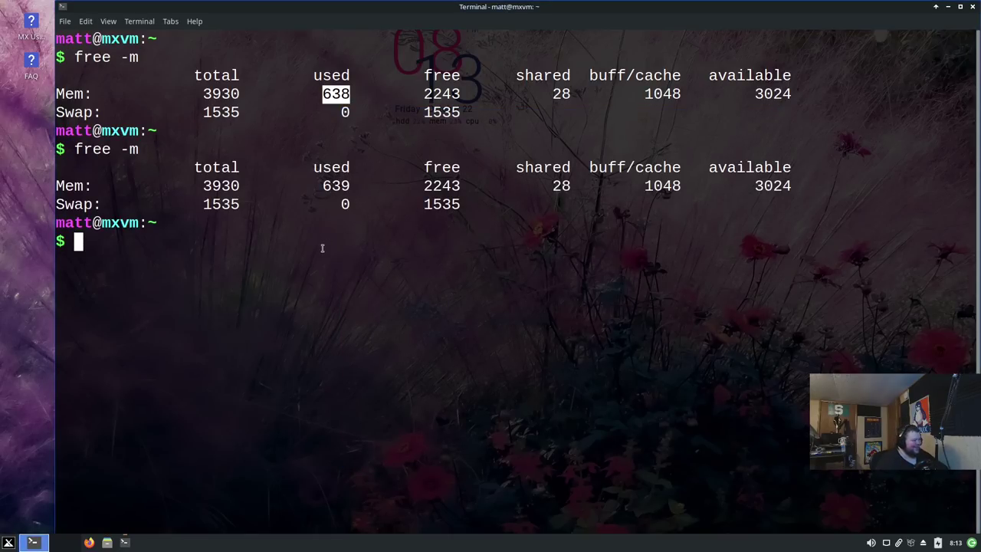
{"action": "type", "text": "uname -a"}
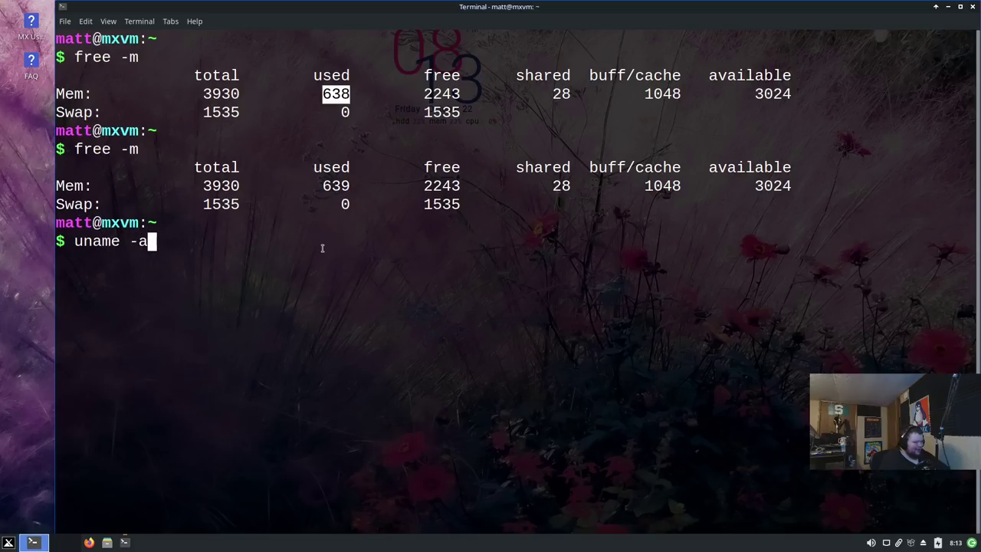
{"action": "key", "text": "Return"}
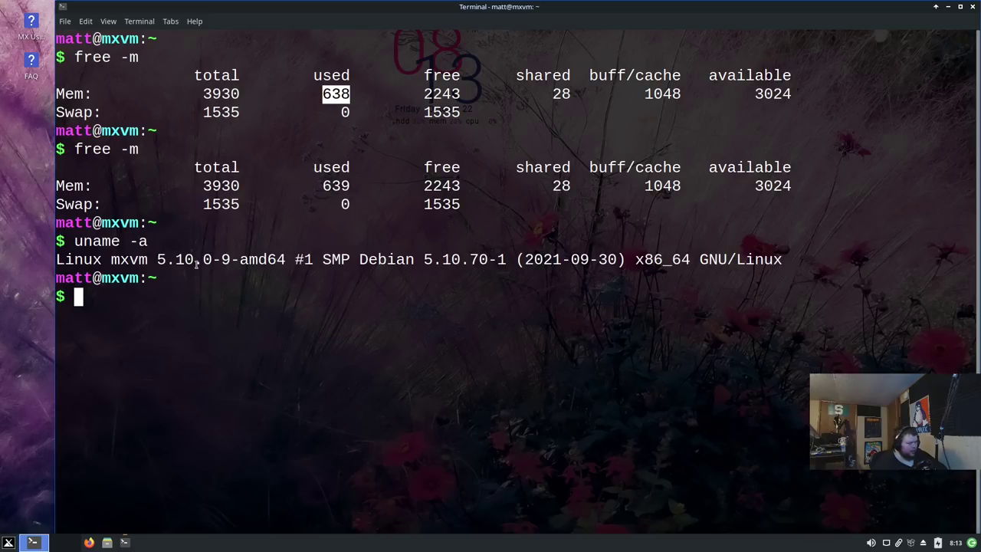
Step: Run neofetch and highlight the kernel 5.10.0, bash 5.1 shell and Xfce 4.16 desktop versions
{"action": "type", "text": "neofetch"}
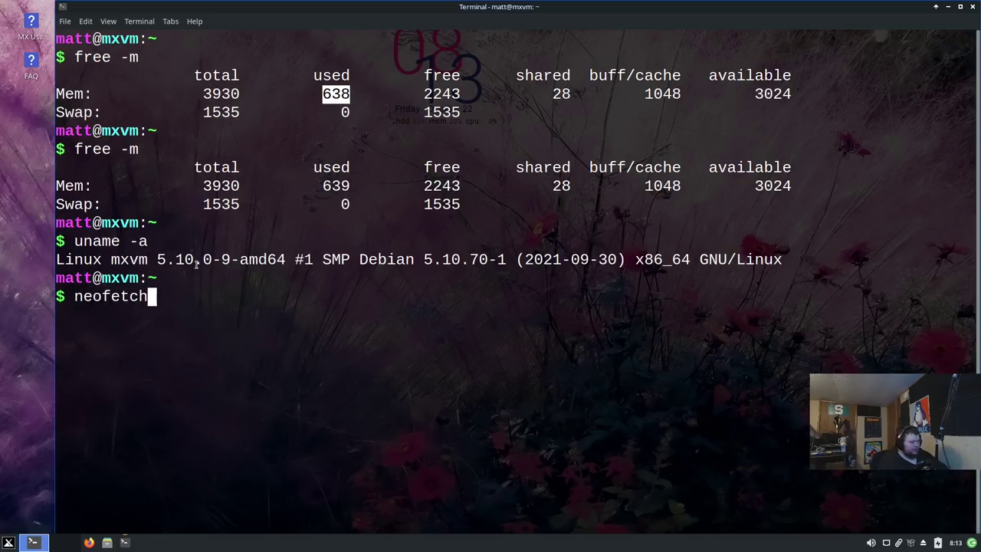
{"action": "key", "text": "Return"}
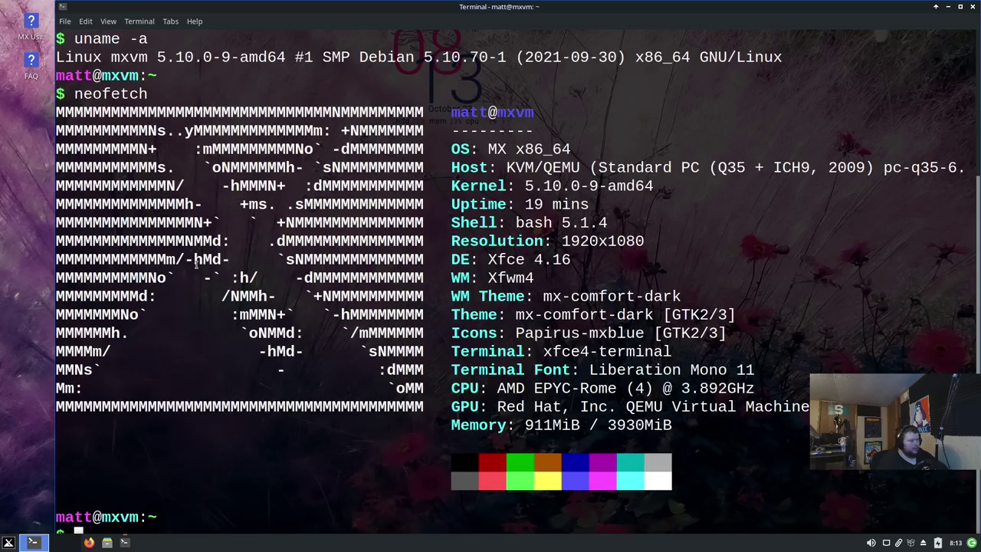
{"action": "left_click_drag", "start_coordinate": [526, 186], "coordinate": [599, 184]}
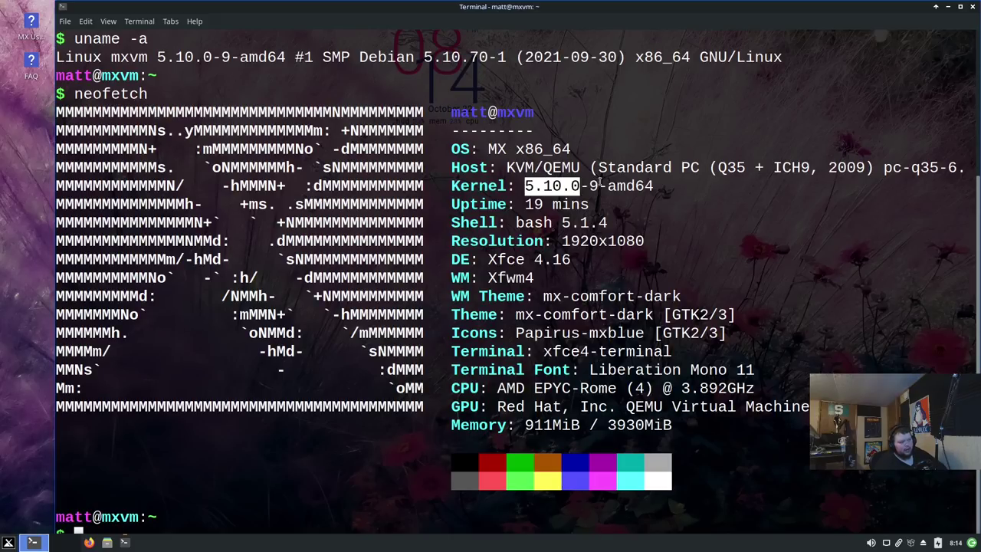
{"action": "left_click_drag", "start_coordinate": [525, 224], "coordinate": [592, 224]}
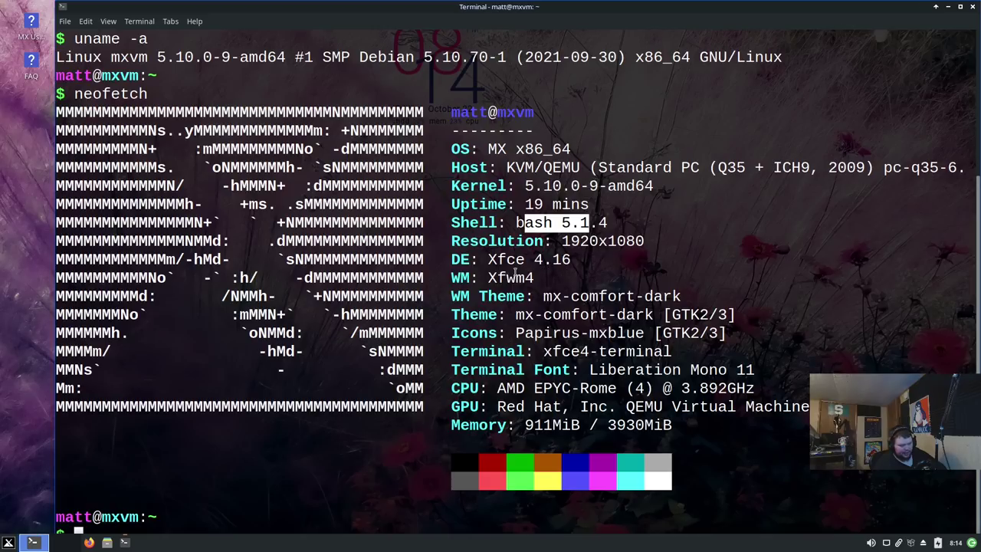
{"action": "left_click", "coordinate": [491, 261]}
{"action": "left_click_drag", "start_coordinate": [490, 260], "coordinate": [561, 261]}
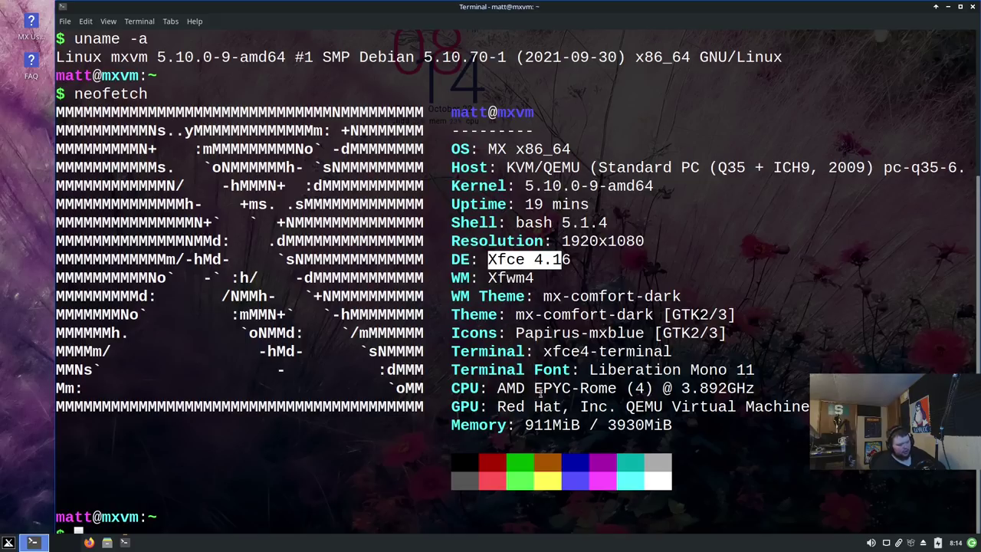
Step: Highlight the xfce4-terminal entry, Liberation Mono 11 font and AMD EPYC-Rome CPU details
{"action": "left_click_drag", "start_coordinate": [552, 353], "coordinate": [672, 354]}
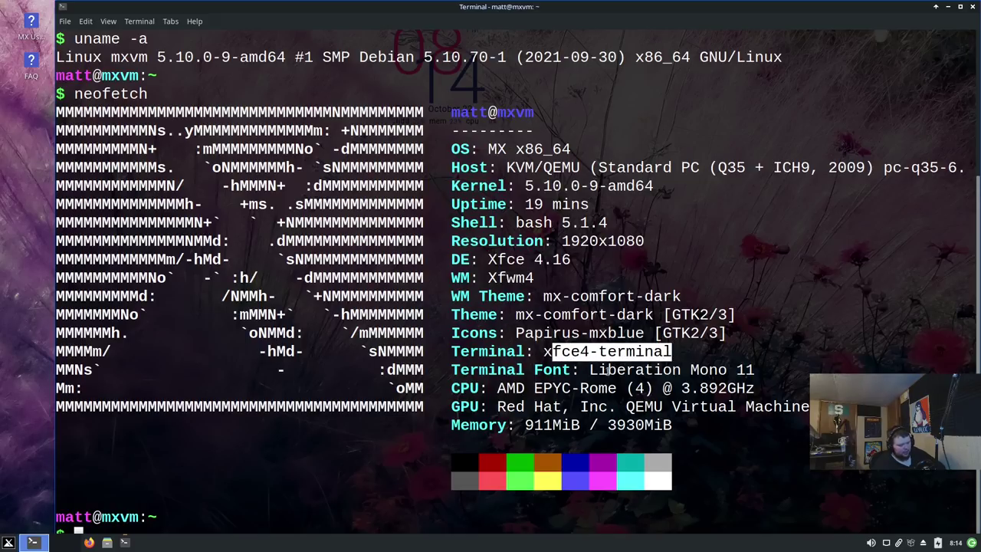
{"action": "left_click_drag", "start_coordinate": [591, 371], "coordinate": [697, 371]}
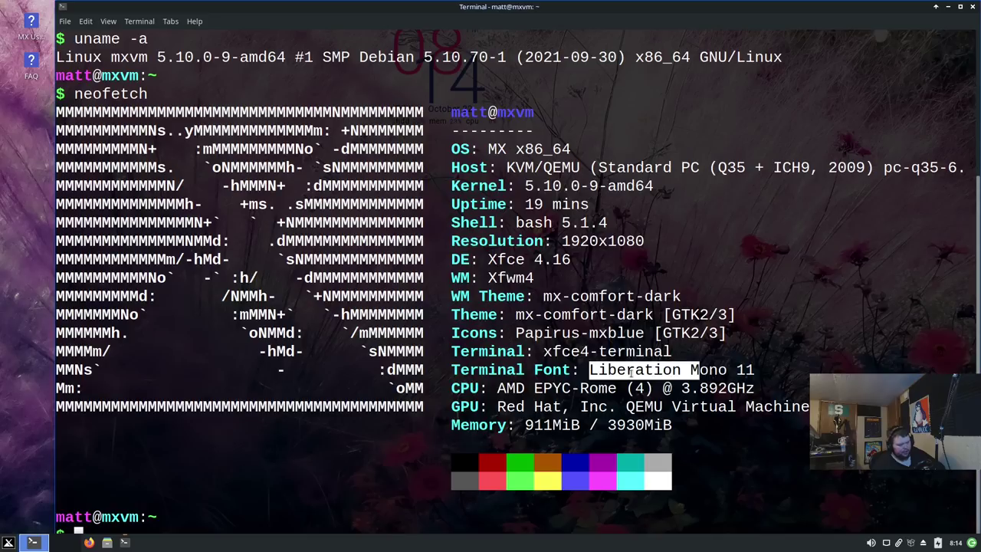
{"action": "double_click", "coordinate": [745, 370]}
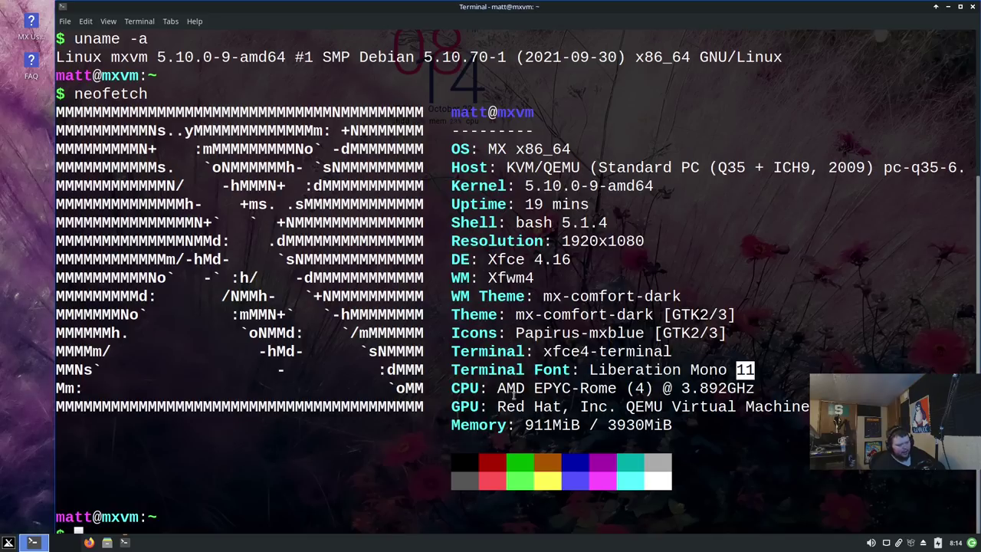
{"action": "left_click_drag", "start_coordinate": [498, 391], "coordinate": [756, 389]}
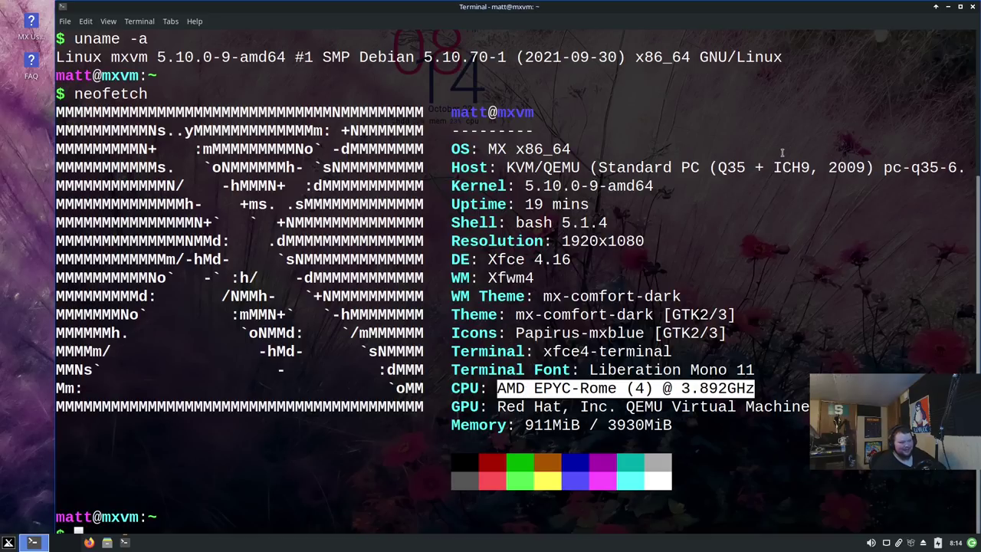
Step: Close the terminal and launch Conky Manager from the Whisker Menu's All Applications list
{"action": "left_click", "coordinate": [974, 8]}
{"action": "left_click", "coordinate": [8, 542]}
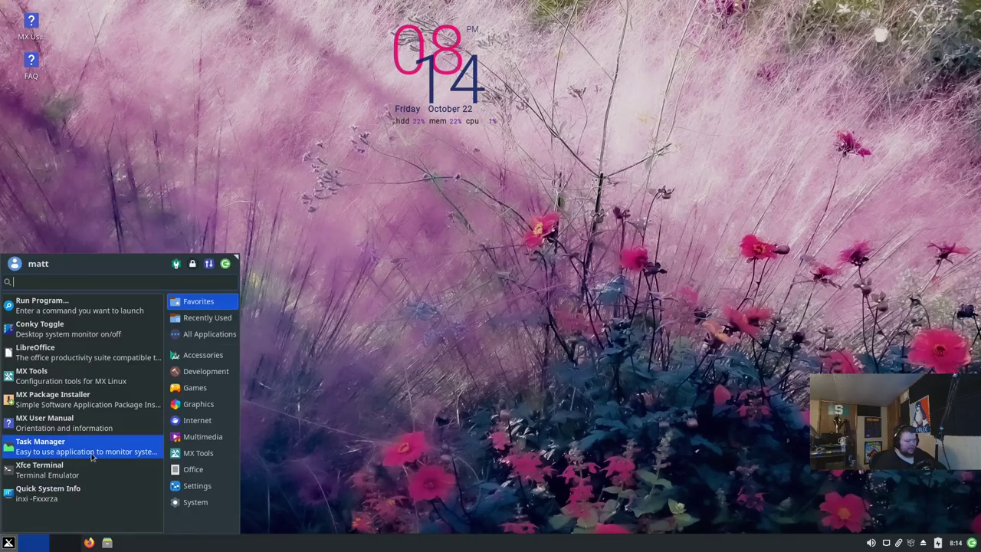
{"action": "mouse_move", "coordinate": [198, 334]}
{"action": "scroll", "coordinate": [106, 402], "scroll_direction": "down", "scroll_amount": 5}
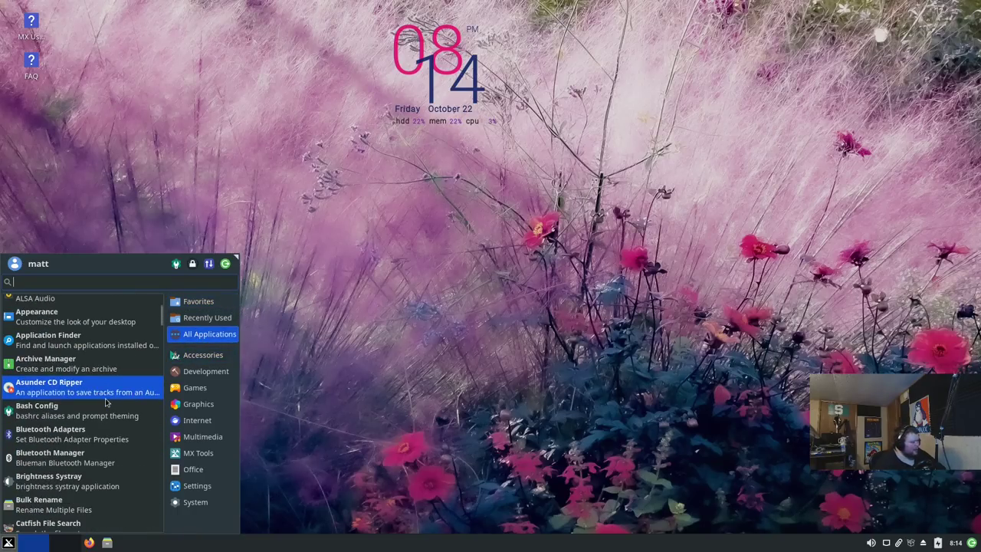
{"action": "scroll", "coordinate": [106, 404], "scroll_direction": "down", "scroll_amount": 2}
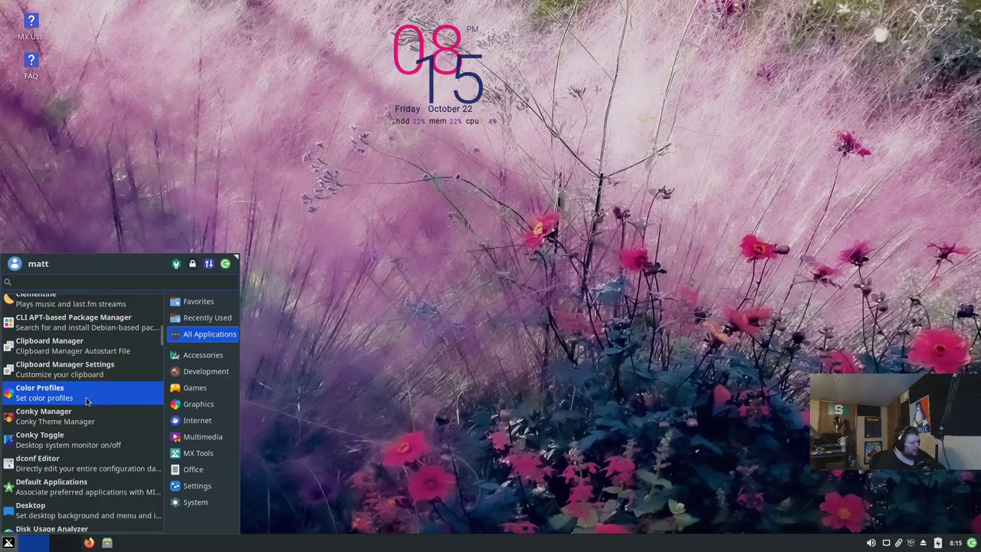
{"action": "left_click", "coordinate": [84, 425]}
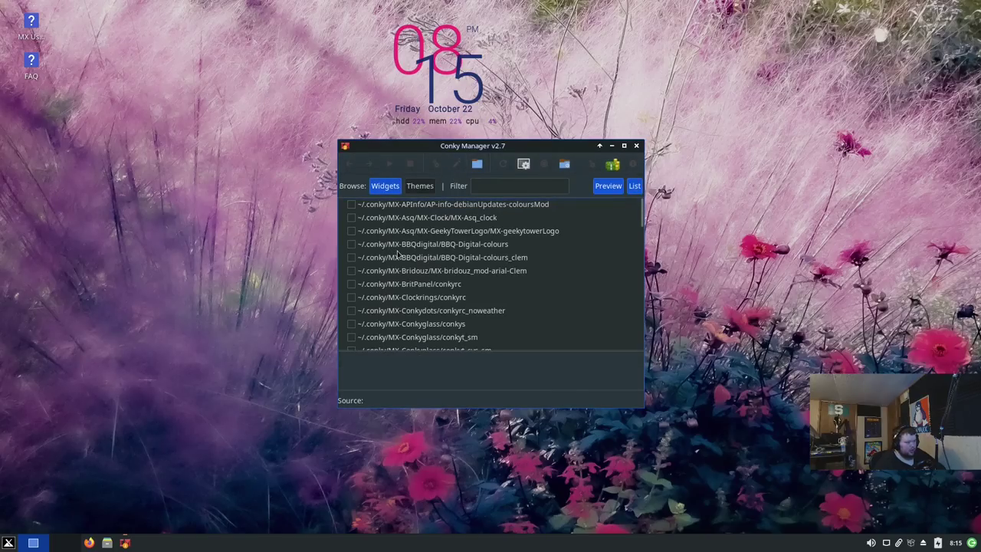
Step: Try the BBQ-Digital-colours_clem and MX-Bridouz widgets and toggle the preview pane
{"action": "left_click", "coordinate": [420, 186]}
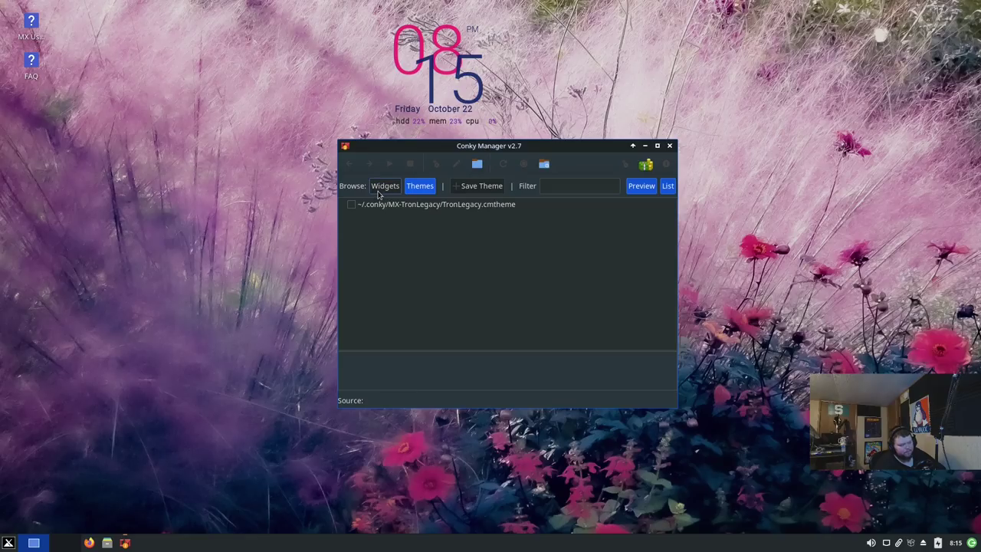
{"action": "left_click", "coordinate": [385, 186]}
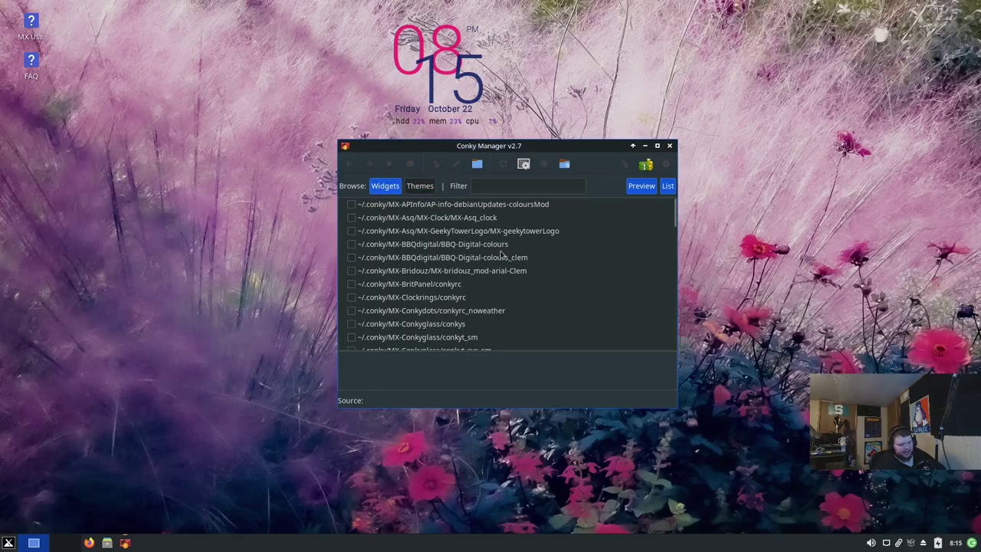
{"action": "left_click", "coordinate": [351, 258]}
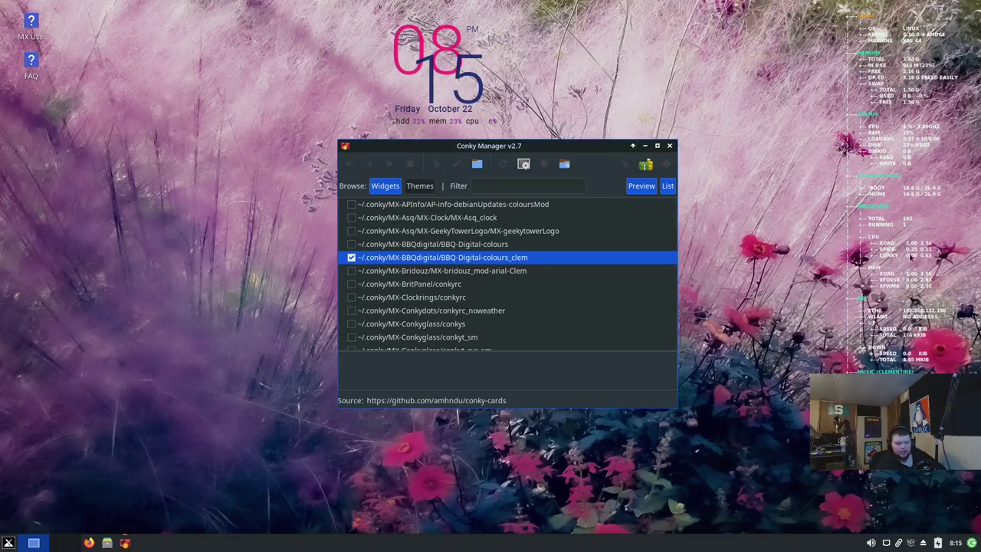
{"action": "left_click", "coordinate": [352, 271]}
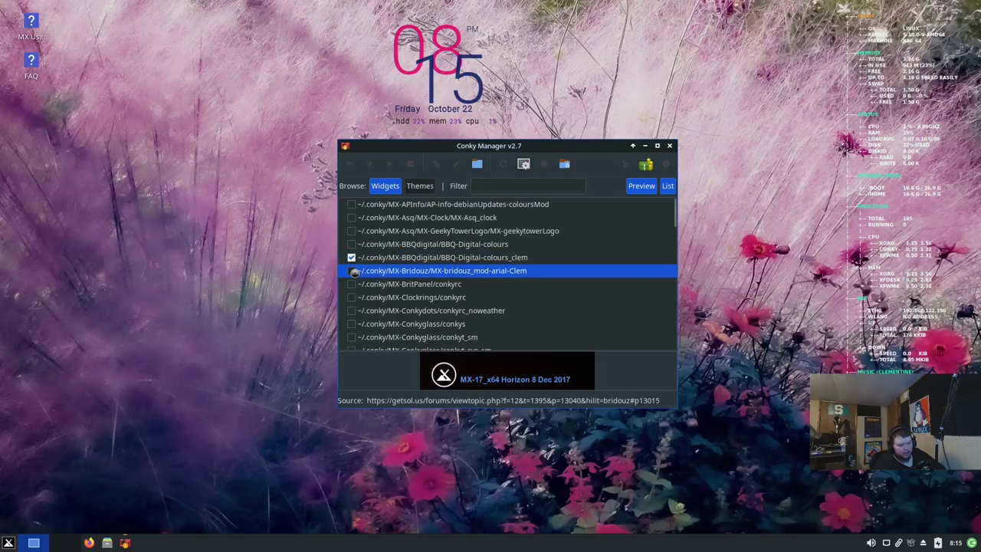
{"action": "left_click", "coordinate": [351, 271]}
{"action": "left_click", "coordinate": [351, 259]}
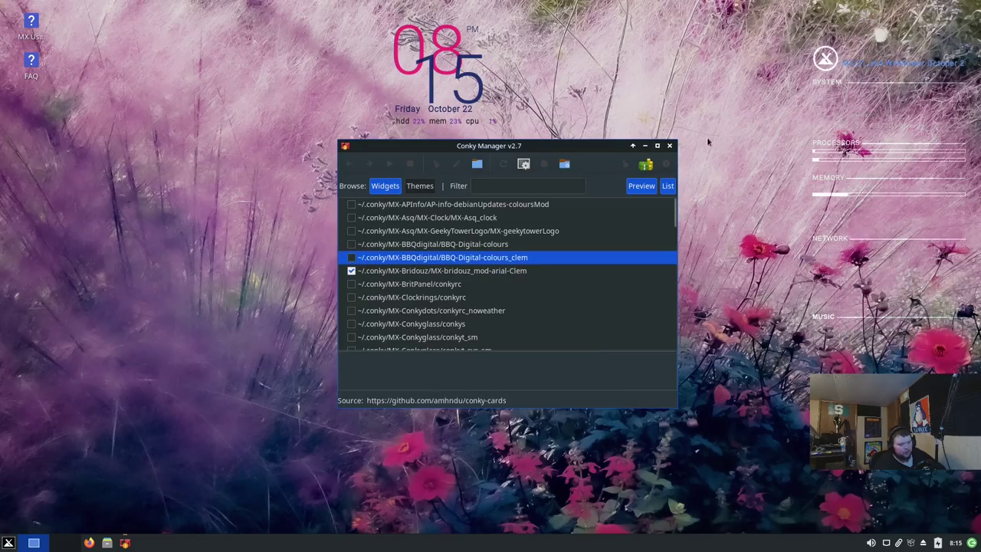
{"action": "left_click", "coordinate": [639, 187]}
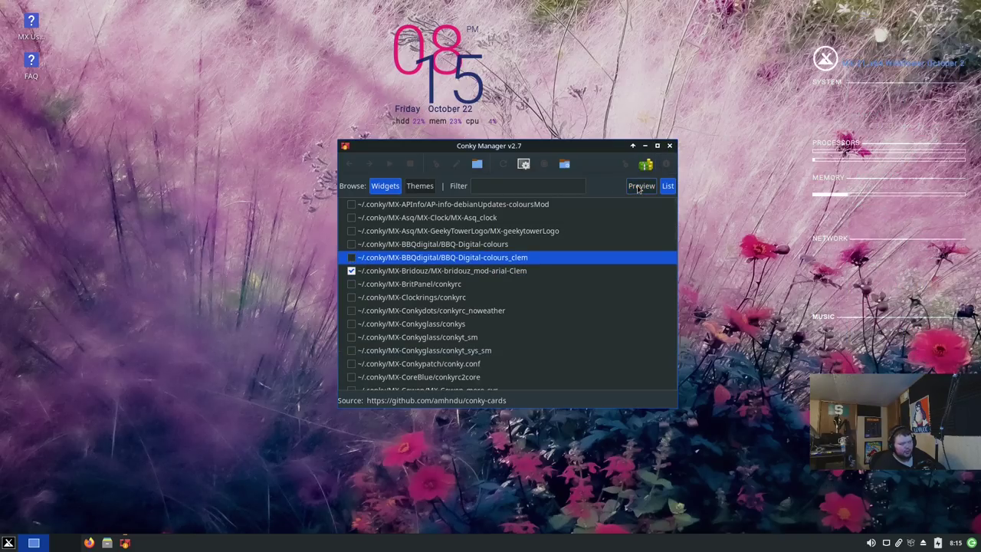
{"action": "left_click", "coordinate": [639, 187]}
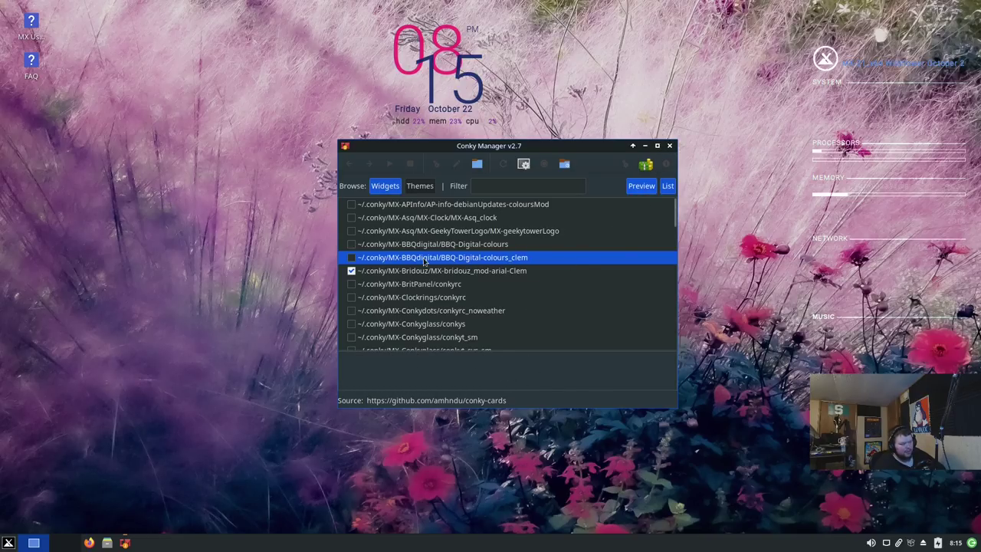
Step: Preview Bridouz and BritPanel, leave only BBQ-Digital-colours_clem enabled, and close Conky Manager
{"action": "left_click", "coordinate": [379, 272]}
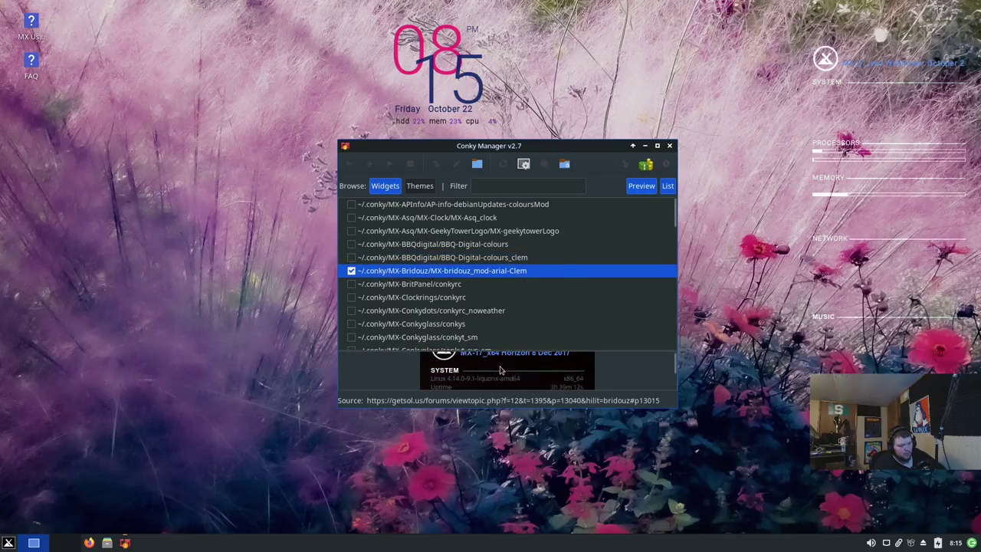
{"action": "scroll", "coordinate": [499, 368], "scroll_direction": "down", "scroll_amount": 10}
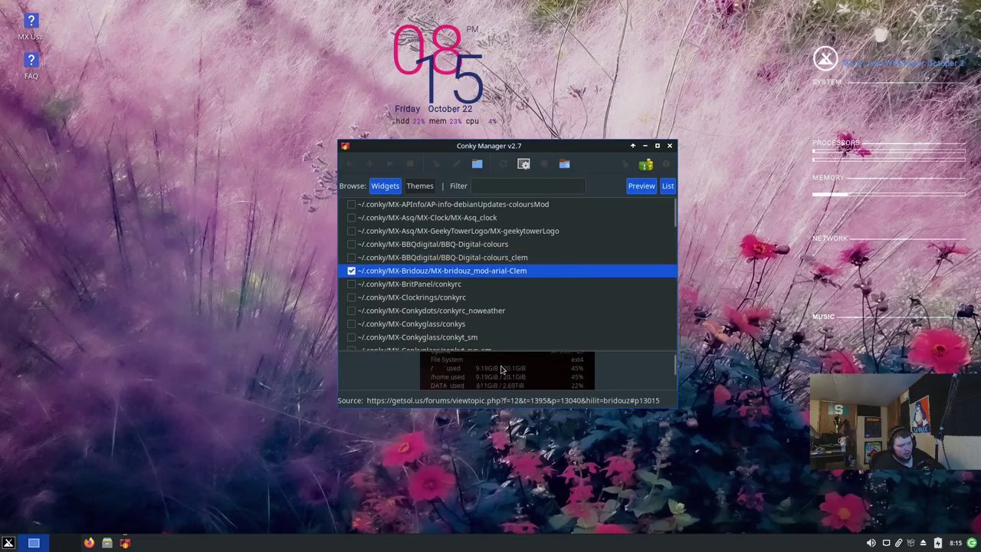
{"action": "left_click", "coordinate": [351, 259]}
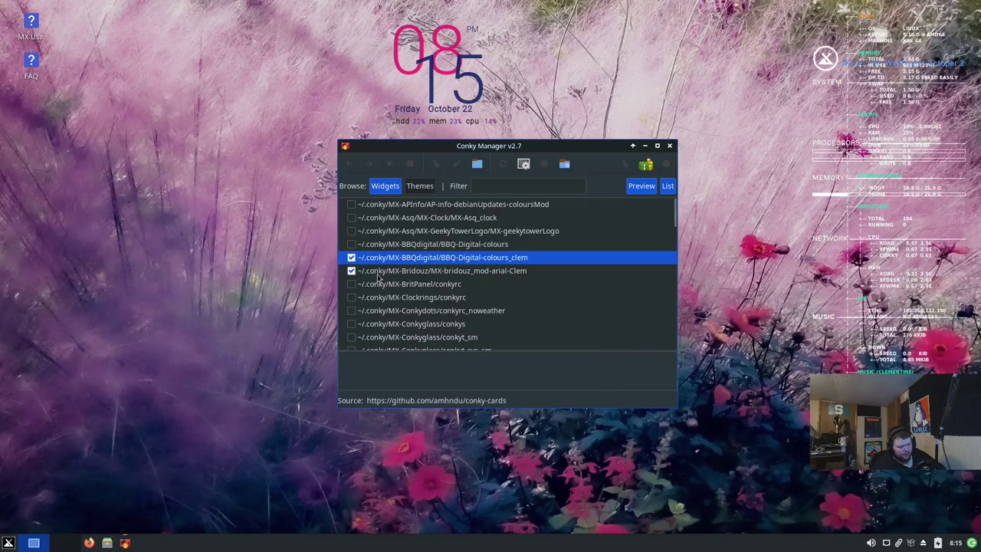
{"action": "left_click", "coordinate": [351, 271]}
{"action": "left_click", "coordinate": [389, 261]}
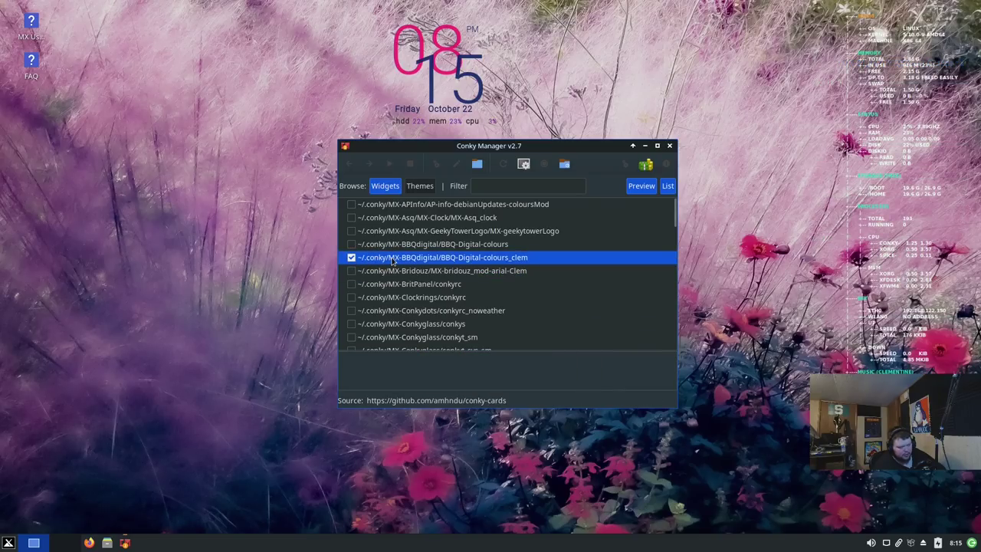
{"action": "left_click", "coordinate": [351, 259]}
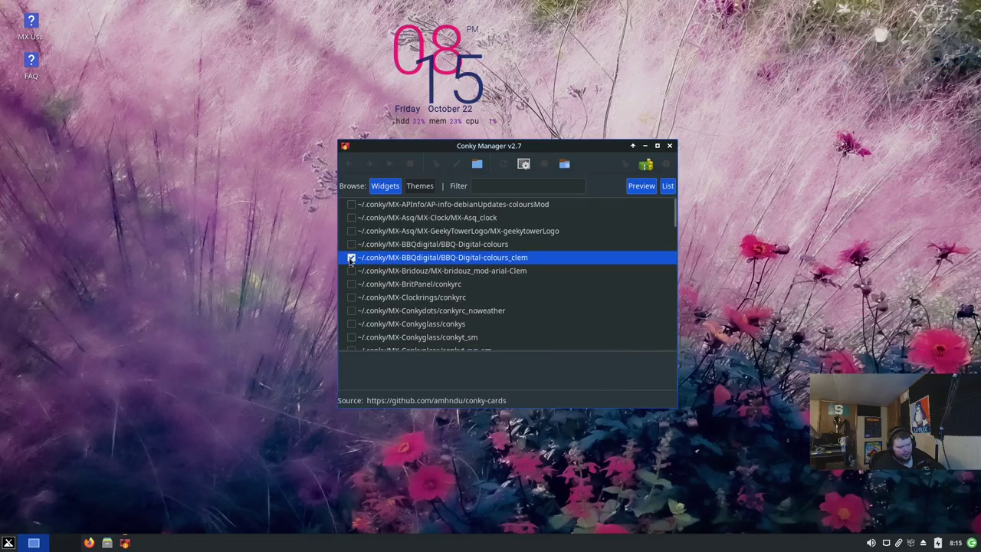
{"action": "left_click", "coordinate": [387, 285]}
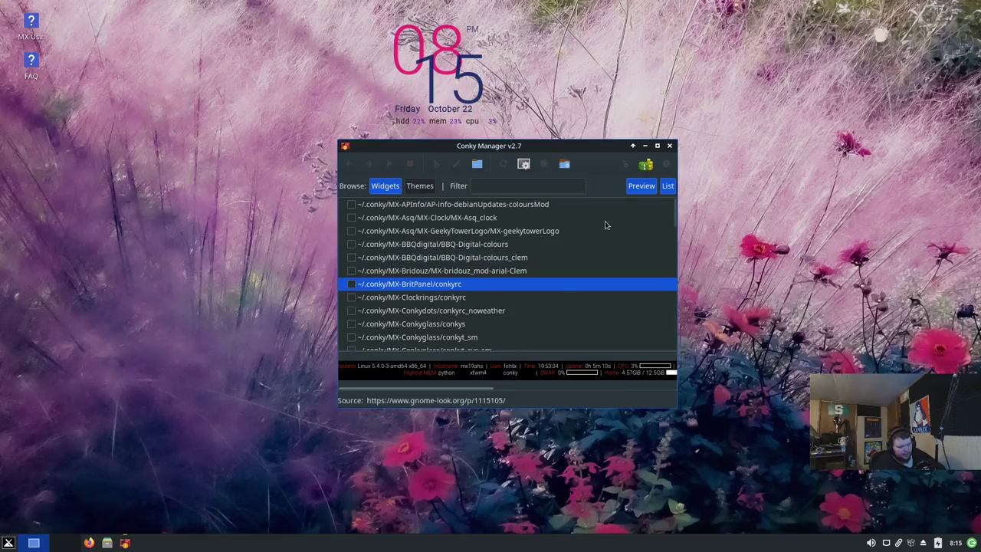
{"action": "left_click", "coordinate": [351, 283]}
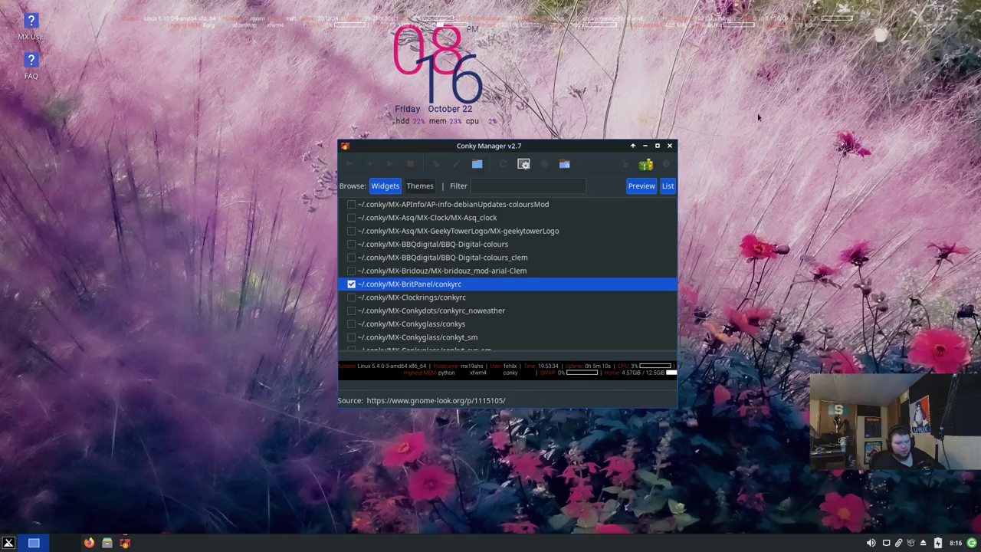
{"action": "left_click", "coordinate": [351, 284]}
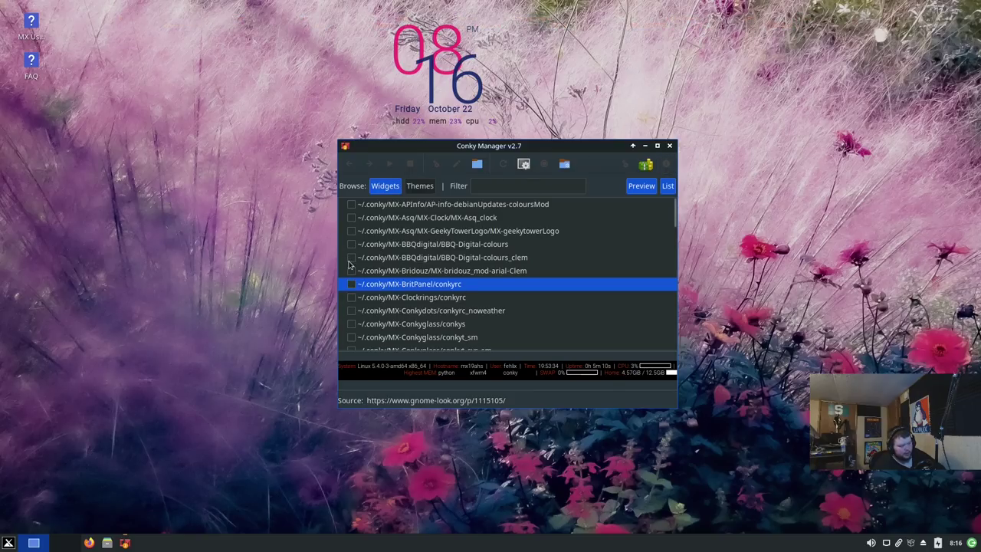
{"action": "left_click", "coordinate": [351, 257]}
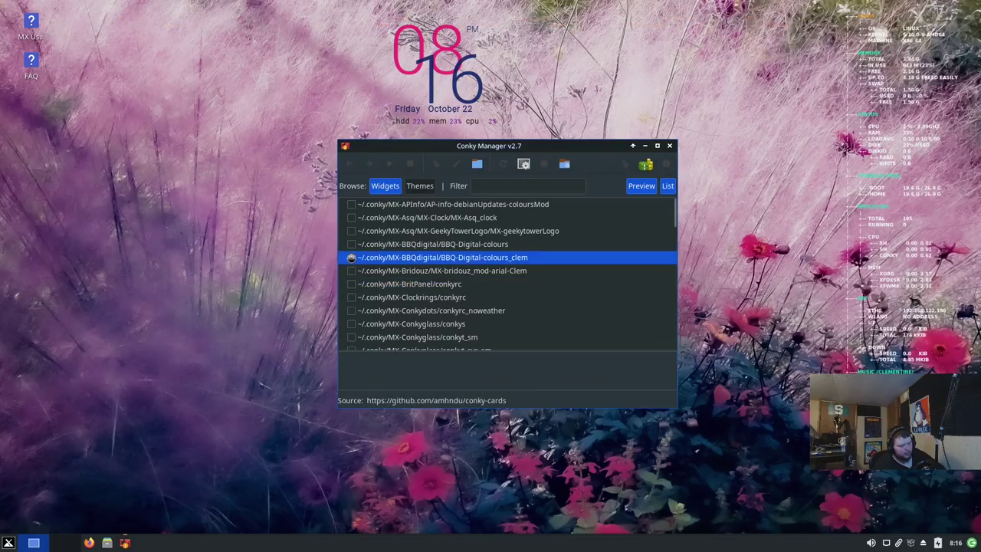
{"action": "left_click", "coordinate": [669, 145]}
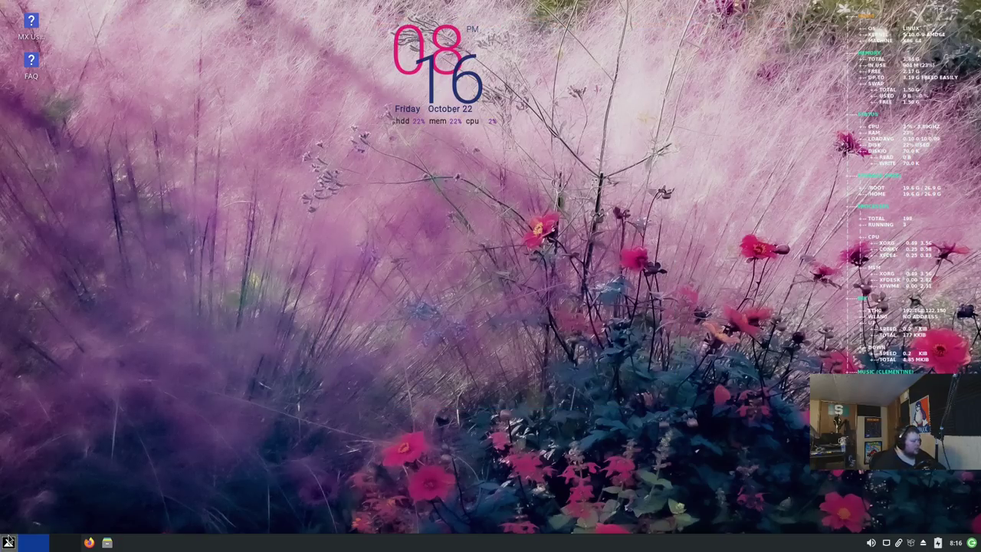
Step: Scroll through the Whisker Menu's applications, launch Midnight Commander, then close it
{"action": "left_click", "coordinate": [8, 543]}
{"action": "mouse_move", "coordinate": [201, 341]}
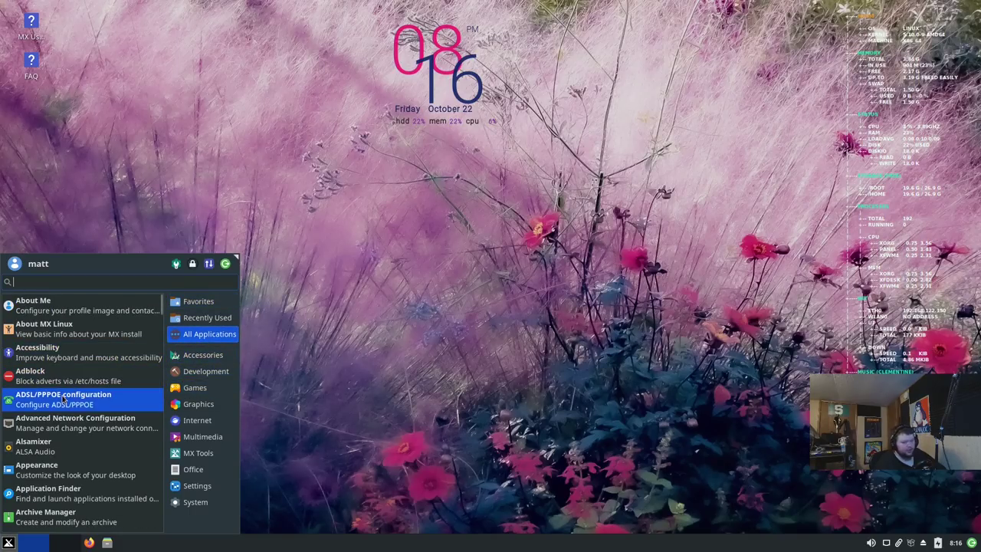
{"action": "scroll", "coordinate": [69, 398], "scroll_direction": "down", "scroll_amount": 8}
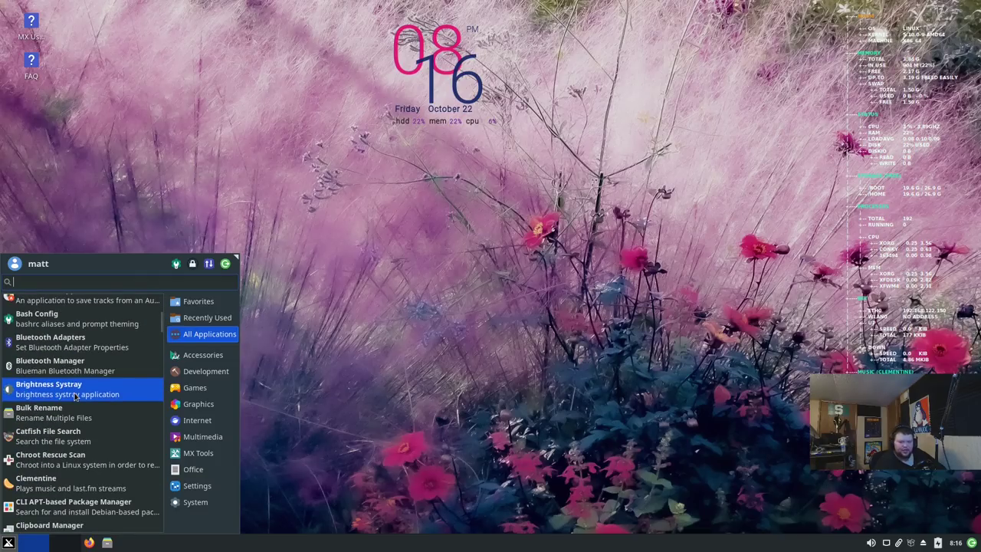
{"action": "scroll", "coordinate": [75, 396], "scroll_direction": "down", "scroll_amount": 8}
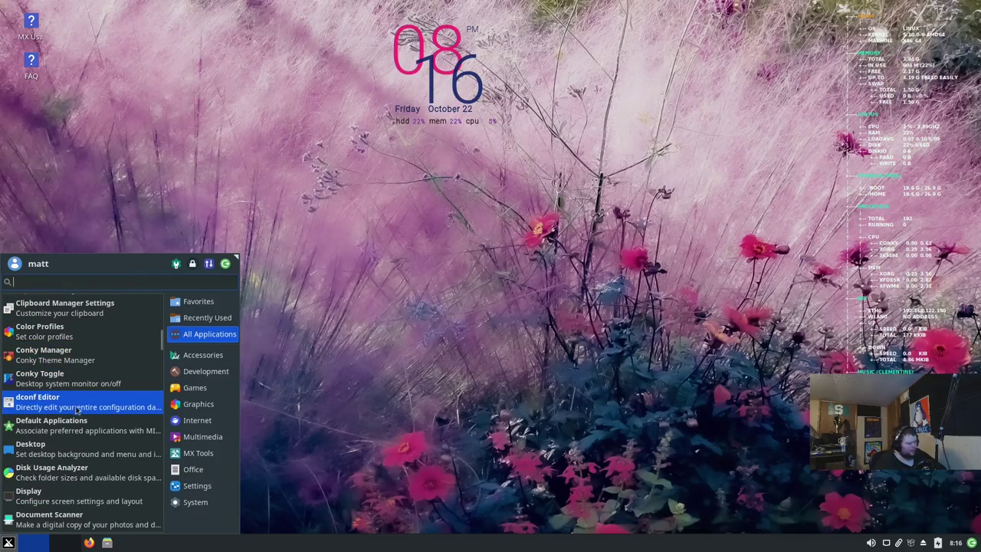
{"action": "scroll", "coordinate": [76, 464], "scroll_direction": "down", "scroll_amount": 3}
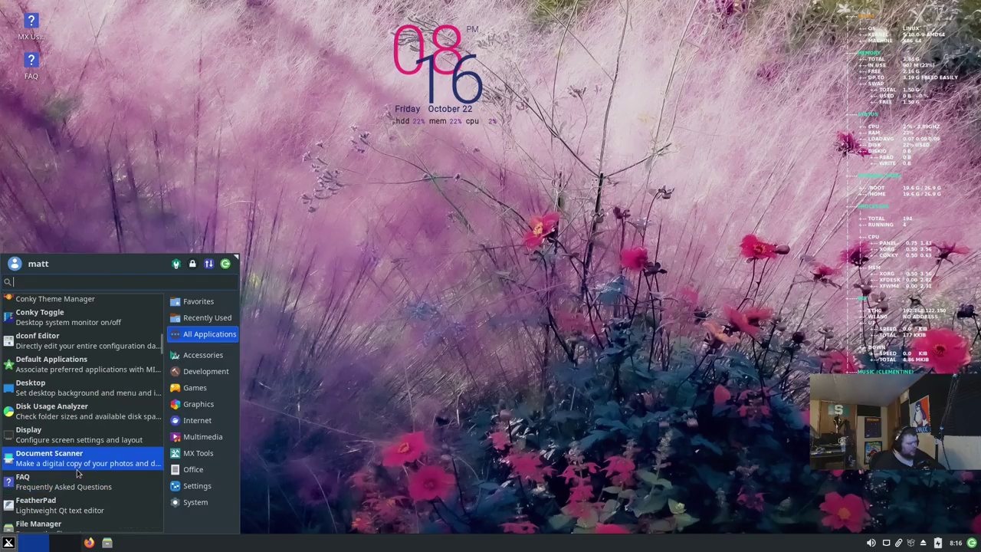
{"action": "scroll", "coordinate": [76, 474], "scroll_direction": "down", "scroll_amount": 5}
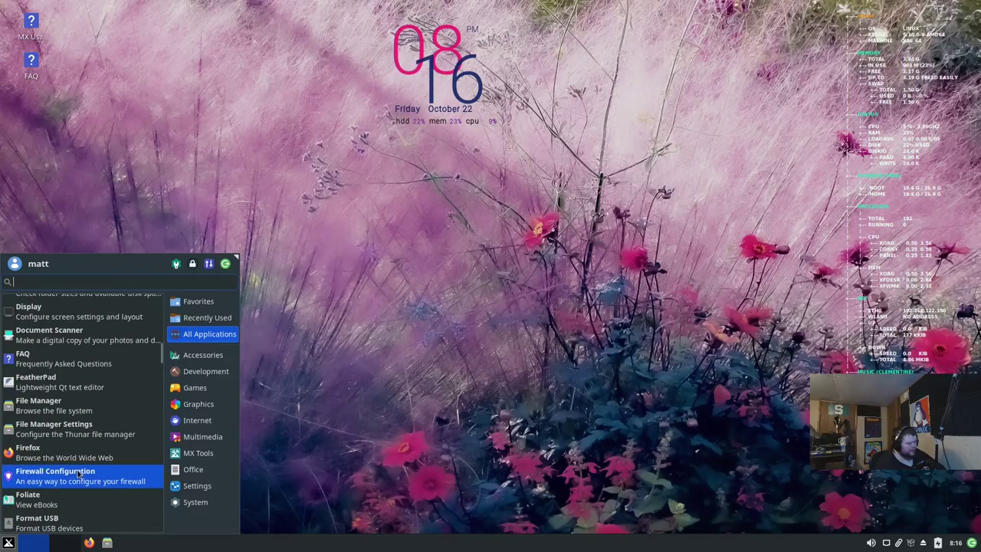
{"action": "scroll", "coordinate": [107, 480], "scroll_direction": "down", "scroll_amount": 2}
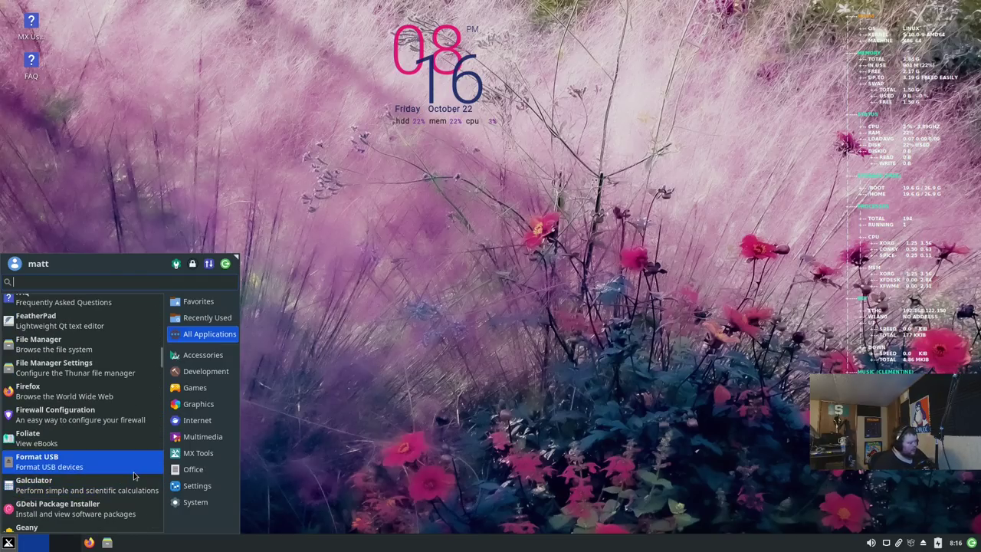
{"action": "scroll", "coordinate": [92, 459], "scroll_direction": "down", "scroll_amount": 2}
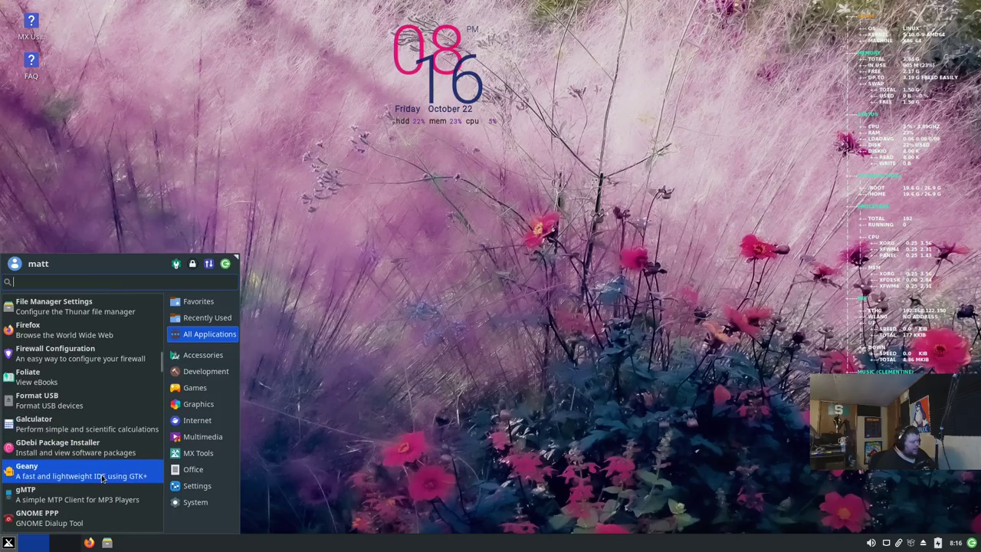
{"action": "scroll", "coordinate": [62, 467], "scroll_direction": "down", "scroll_amount": 2}
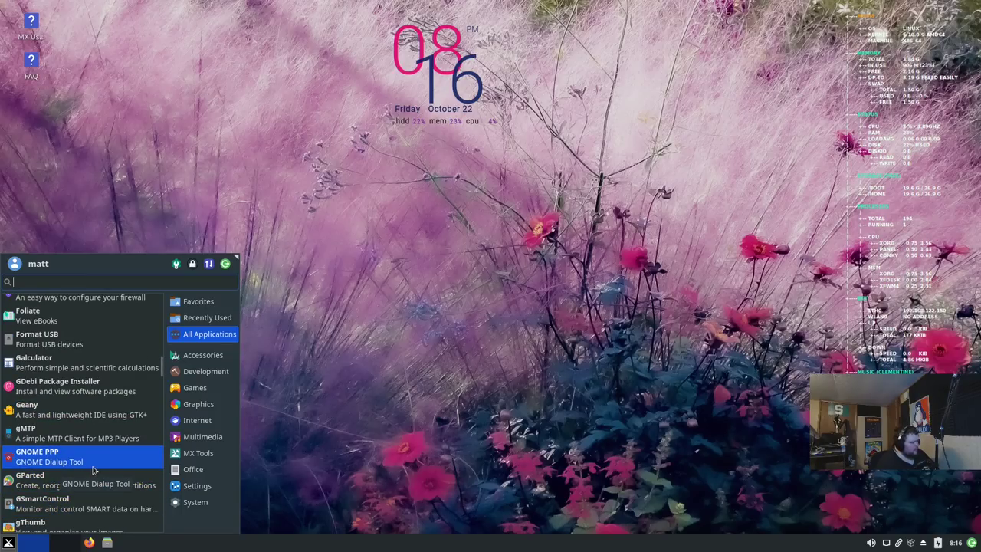
{"action": "scroll", "coordinate": [93, 470], "scroll_direction": "down", "scroll_amount": 2}
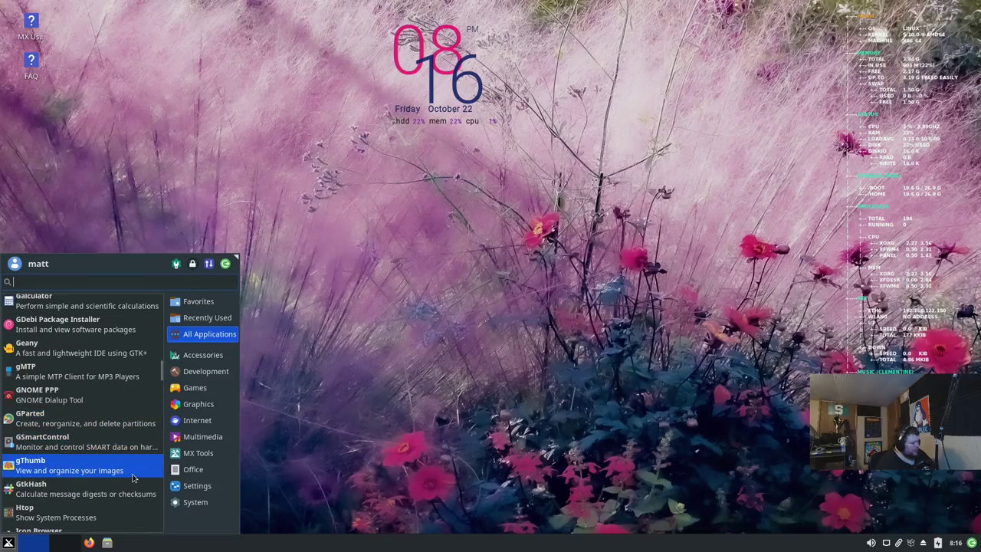
{"action": "scroll", "coordinate": [81, 469], "scroll_direction": "down", "scroll_amount": 2}
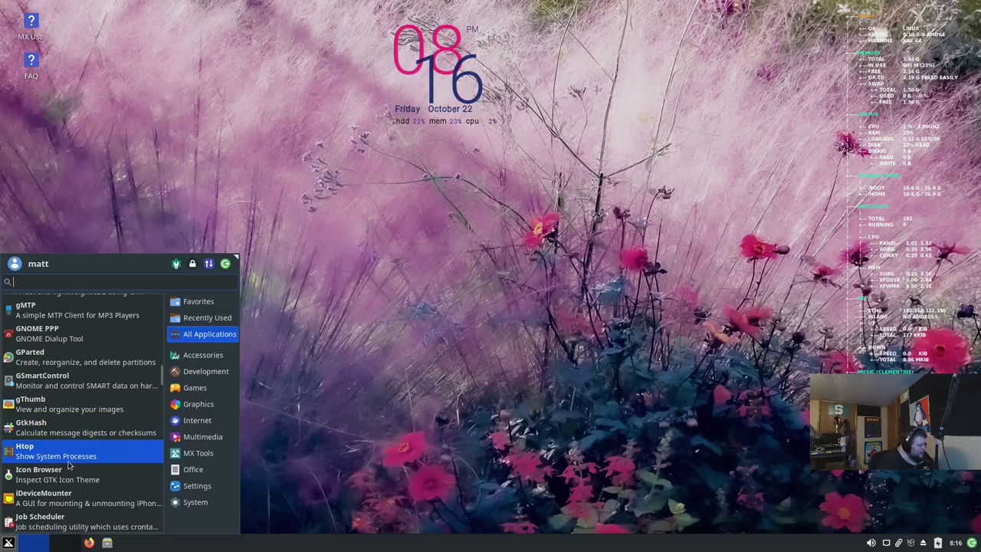
{"action": "scroll", "coordinate": [77, 467], "scroll_direction": "down", "scroll_amount": 1}
{"action": "scroll", "coordinate": [77, 466], "scroll_direction": "down", "scroll_amount": 1}
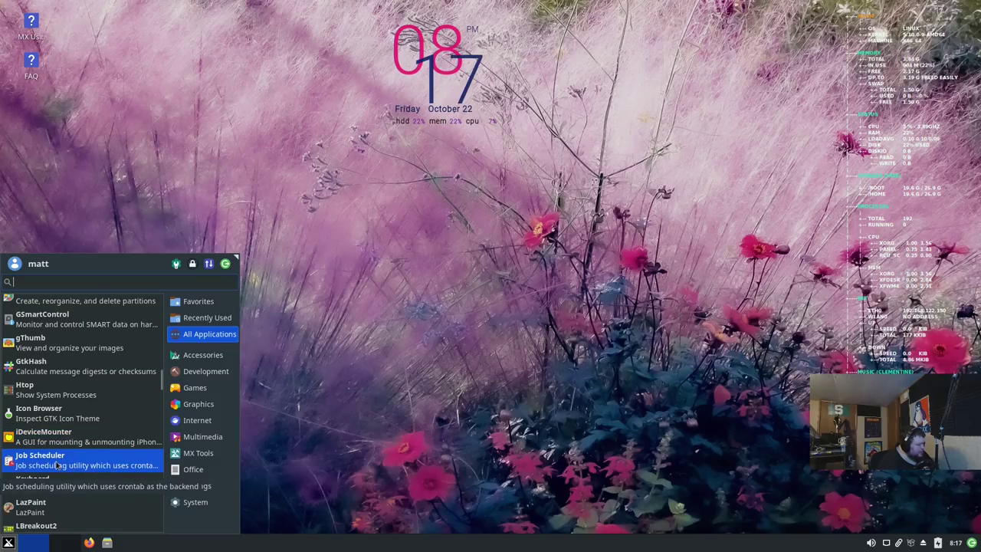
{"action": "scroll", "coordinate": [58, 465], "scroll_direction": "down", "scroll_amount": 4}
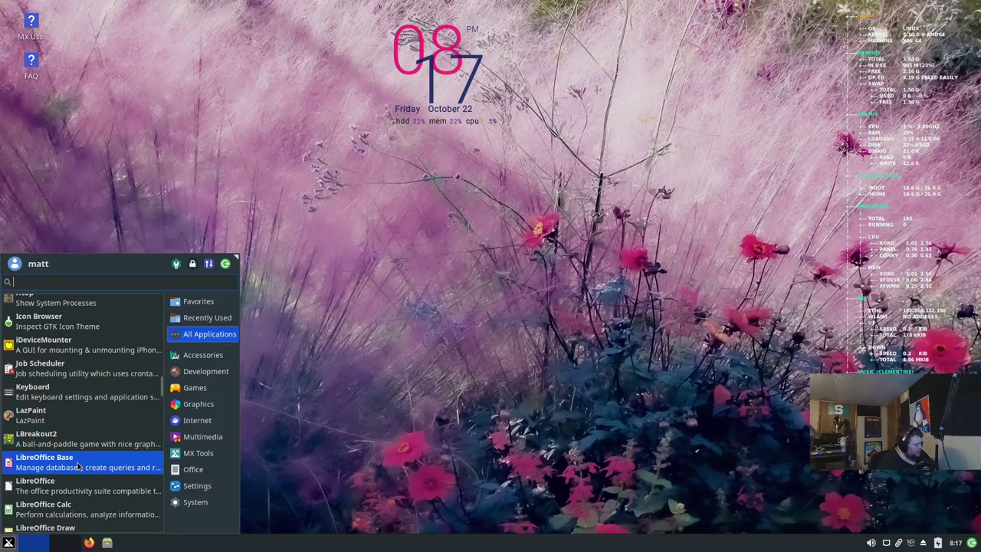
{"action": "scroll", "coordinate": [78, 466], "scroll_direction": "down", "scroll_amount": 7}
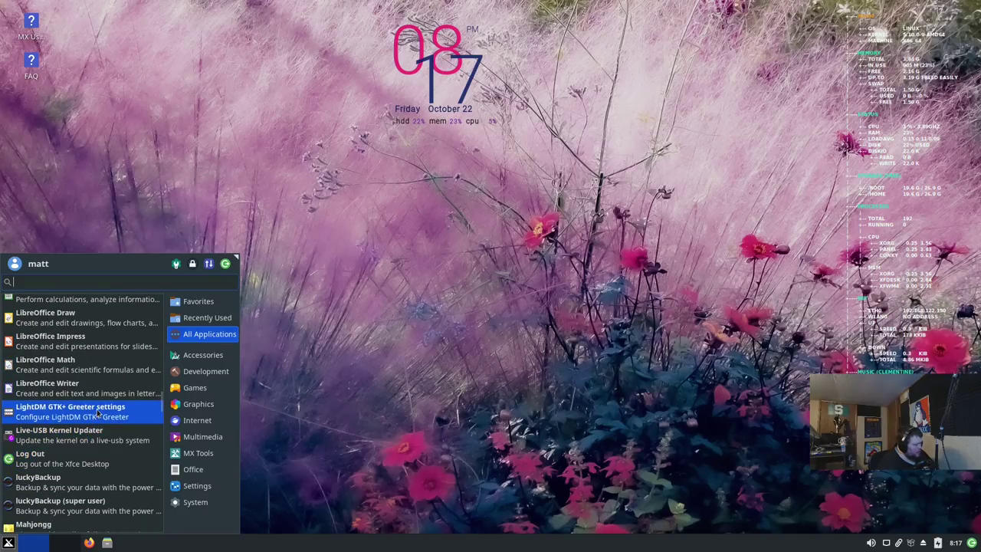
{"action": "scroll", "coordinate": [86, 486], "scroll_direction": "down", "scroll_amount": 2}
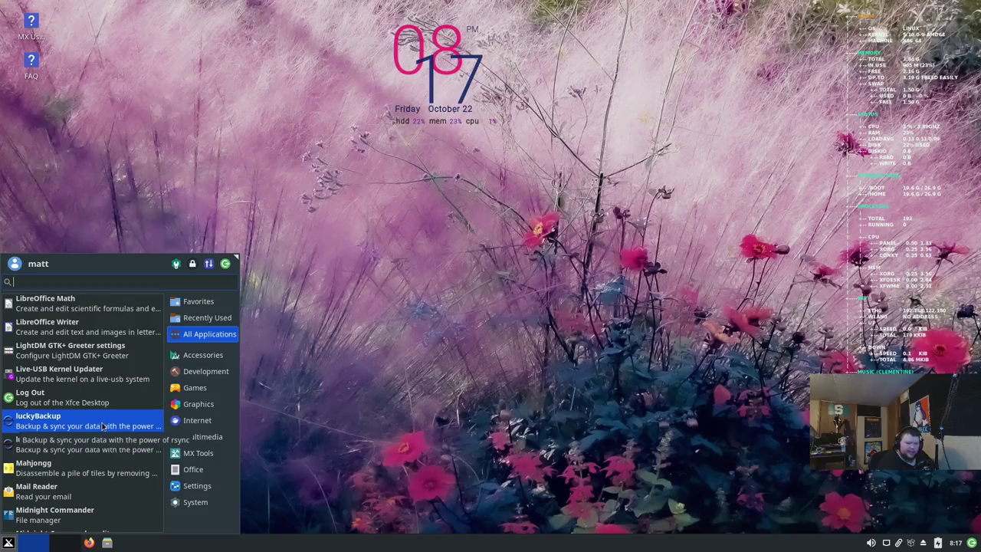
{"action": "scroll", "coordinate": [102, 425], "scroll_direction": "down", "scroll_amount": 2}
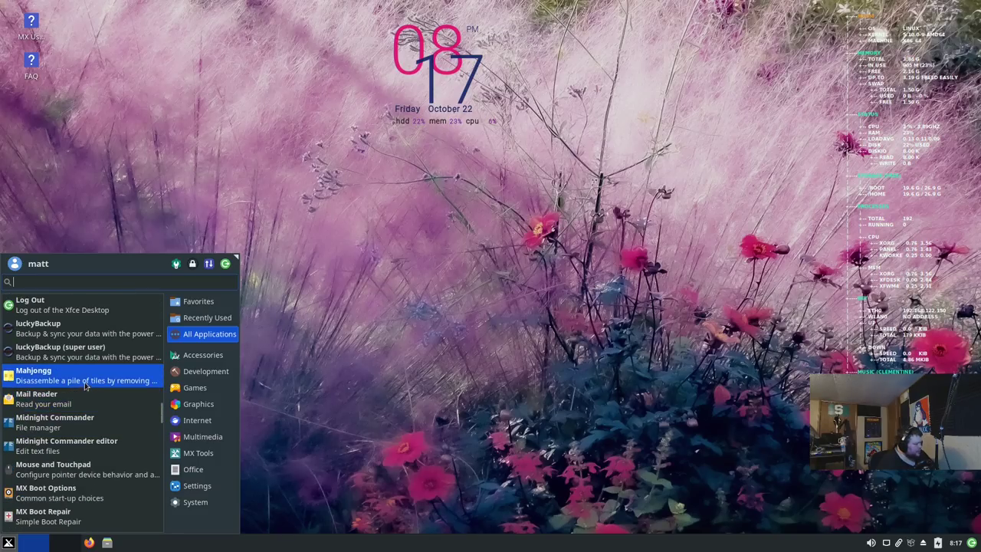
{"action": "left_click", "coordinate": [80, 422]}
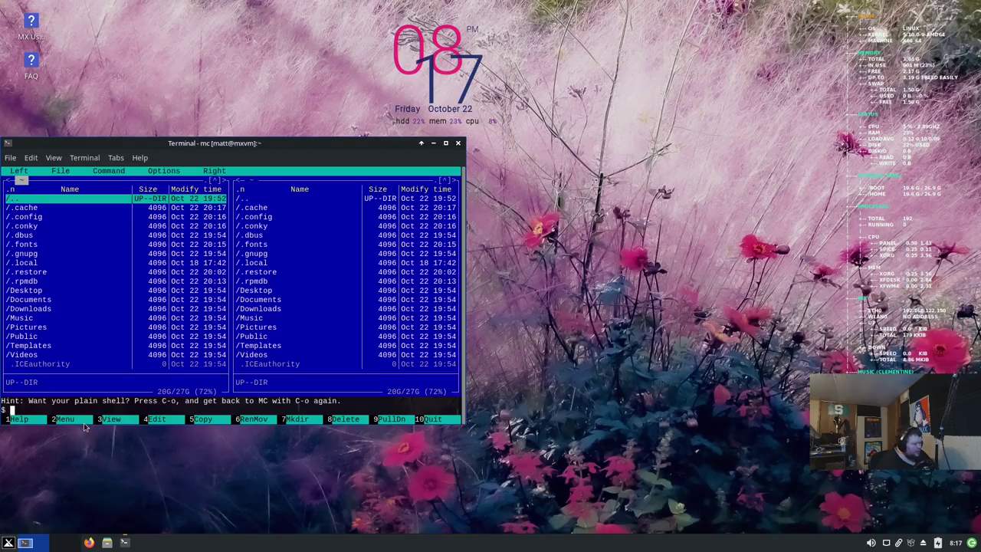
{"action": "left_click_drag", "start_coordinate": [245, 144], "coordinate": [398, 157]}
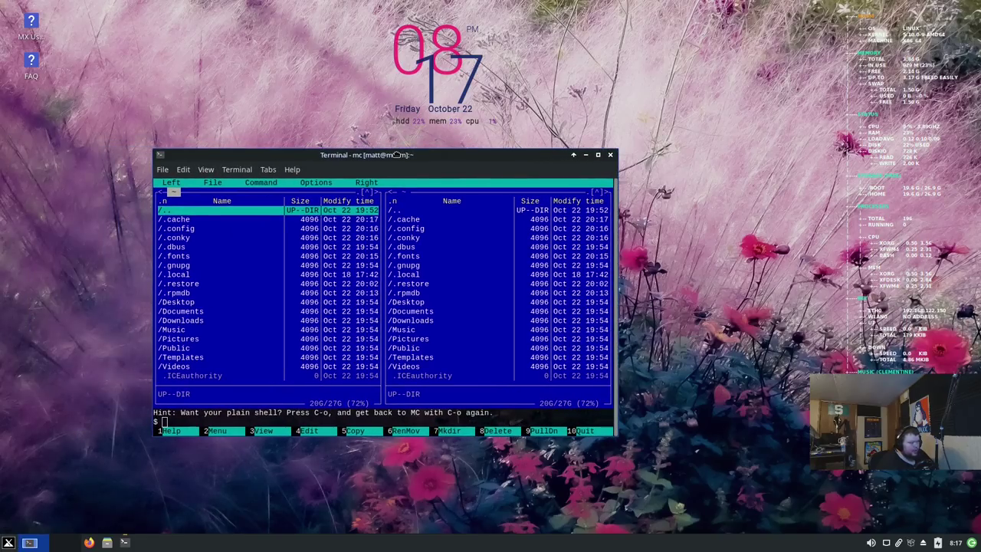
{"action": "left_click", "coordinate": [612, 156]}
Step: Reopen All Applications in the Whisker Menu and scroll down to MX Conky
{"action": "left_click", "coordinate": [8, 543]}
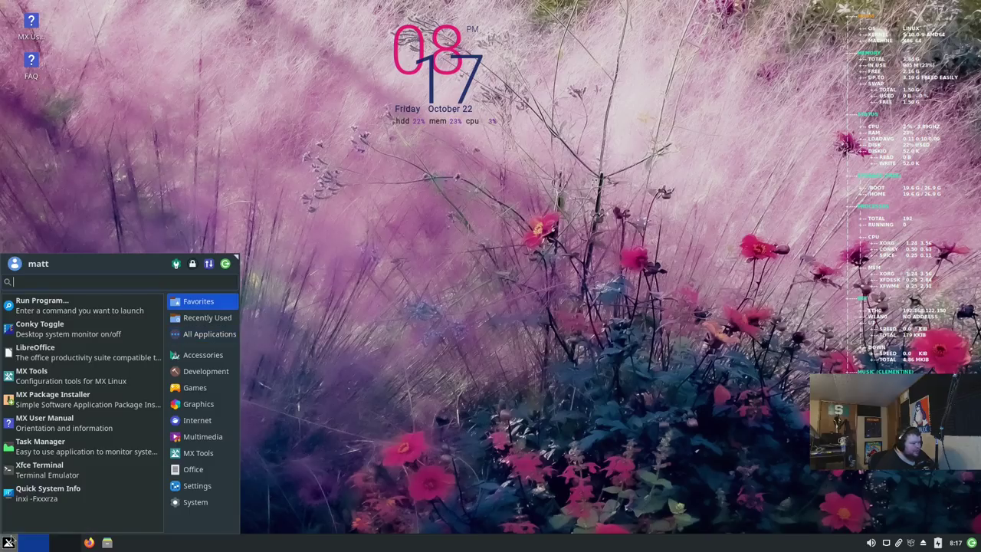
{"action": "left_click", "coordinate": [203, 335]}
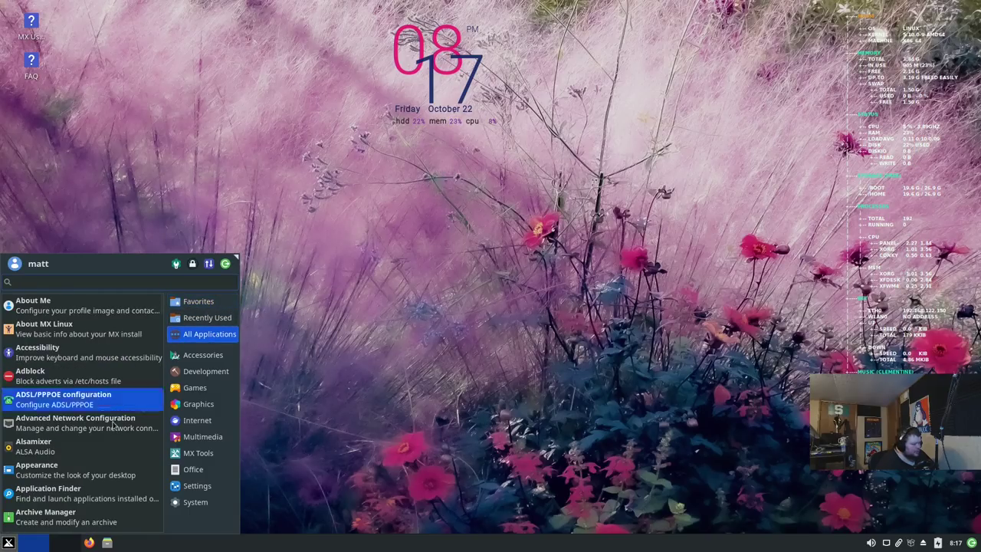
{"action": "scroll", "coordinate": [119, 429], "scroll_direction": "down", "scroll_amount": 5}
{"action": "scroll", "coordinate": [119, 440], "scroll_direction": "down", "scroll_amount": 4}
{"action": "scroll", "coordinate": [119, 439], "scroll_direction": "down", "scroll_amount": 10}
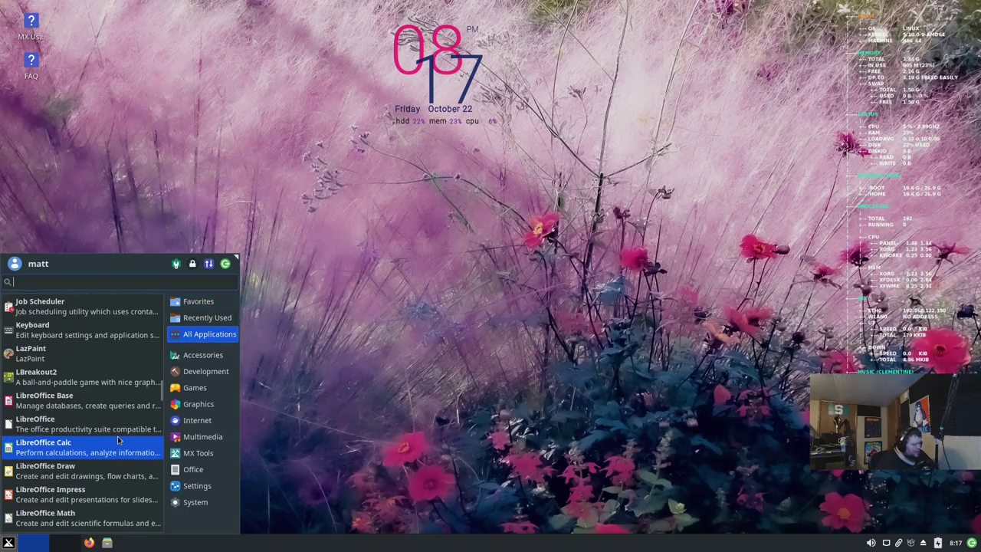
{"action": "scroll", "coordinate": [119, 440], "scroll_direction": "down", "scroll_amount": 5}
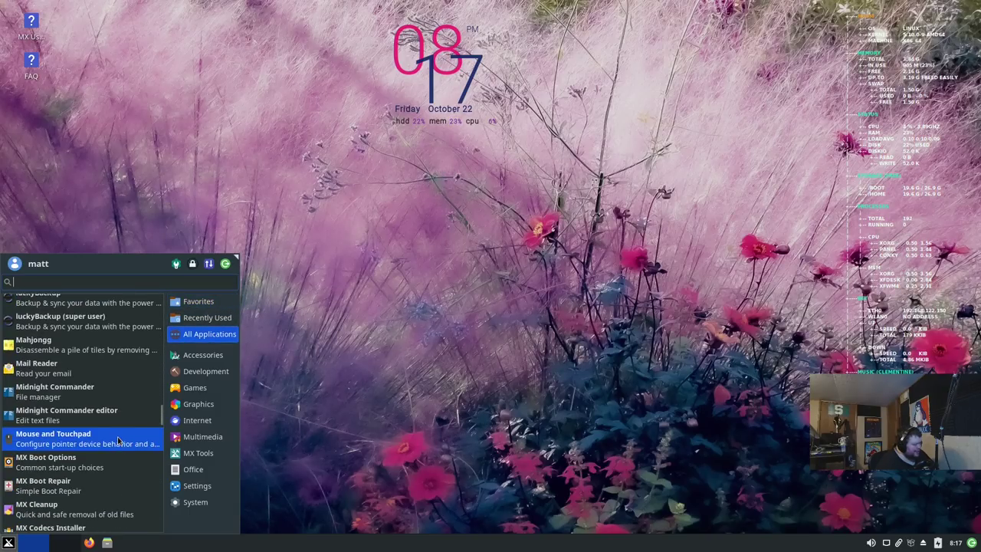
{"action": "scroll", "coordinate": [95, 474], "scroll_direction": "down", "scroll_amount": 1}
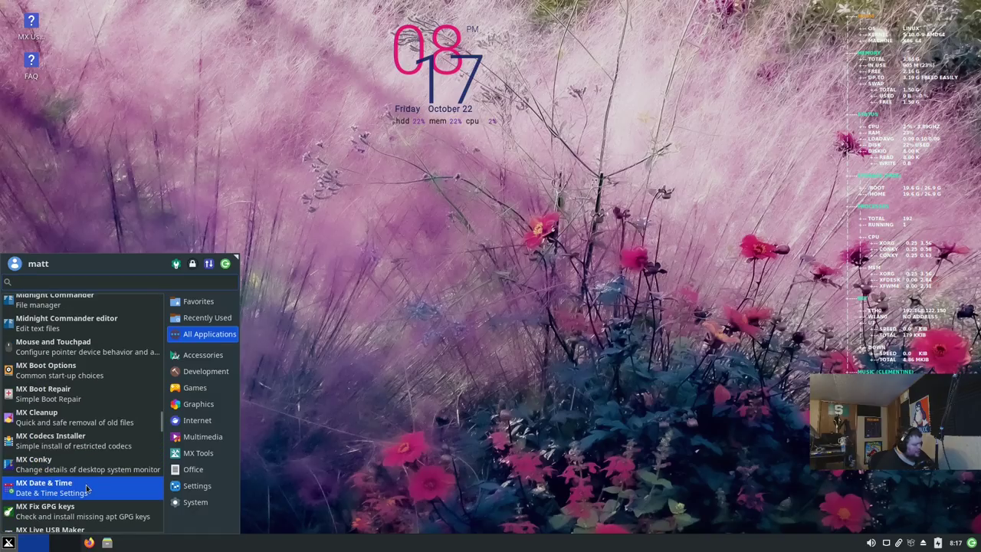
Step: Launch MX Conky, then drag the system-monitor conky to the left edge and the clock conky right
{"action": "left_click", "coordinate": [97, 467]}
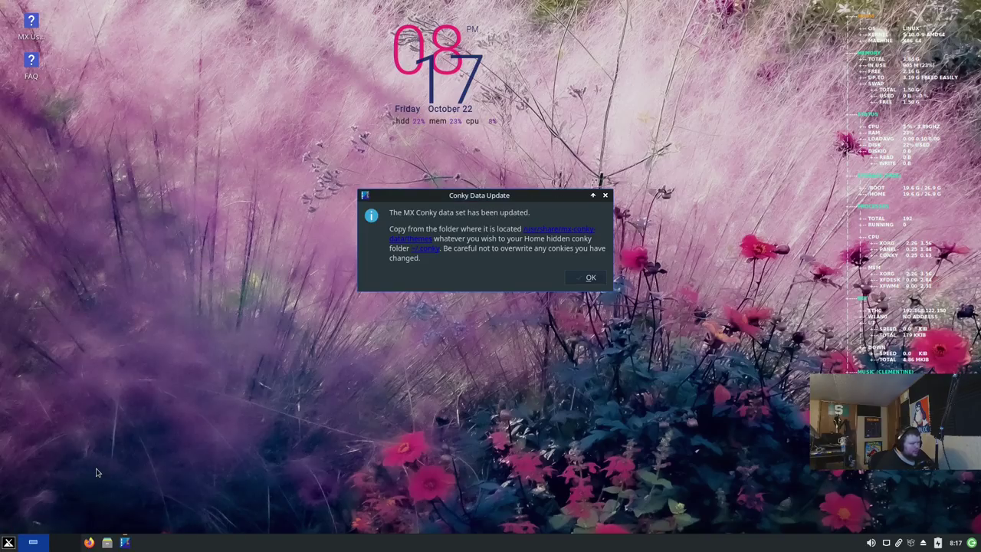
{"action": "left_click", "coordinate": [591, 278]}
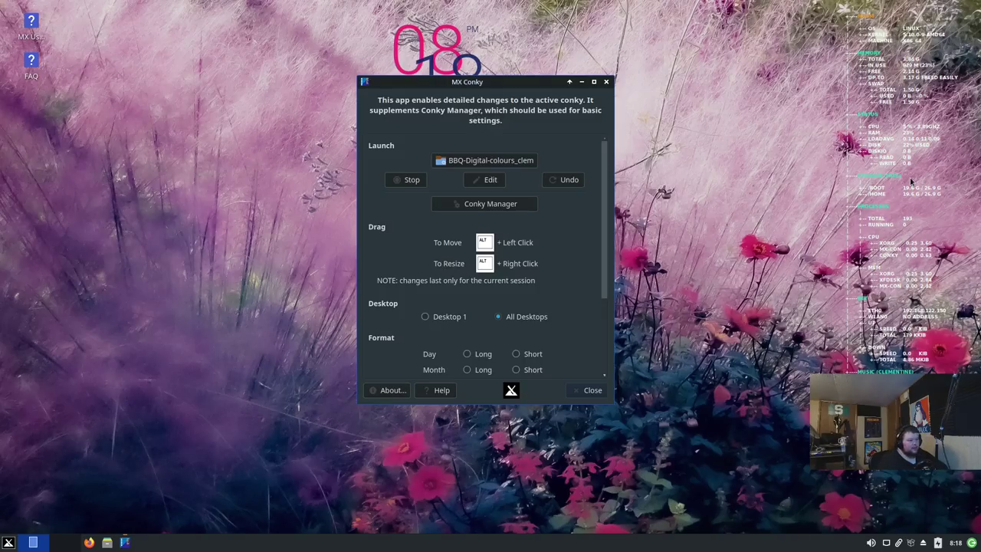
{"action": "left_click_drag", "start_coordinate": [912, 181], "coordinate": [78, 262]}
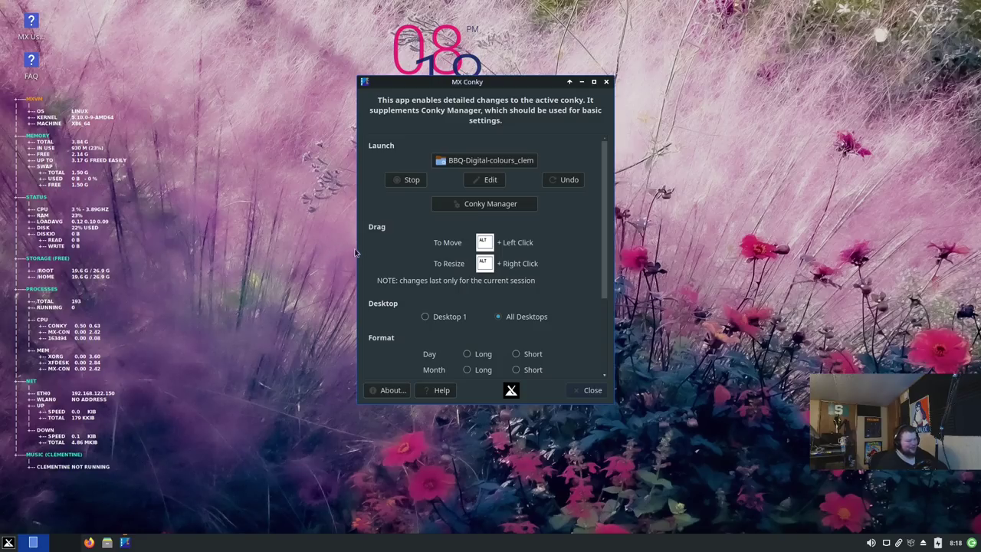
{"action": "left_click_drag", "start_coordinate": [420, 36], "coordinate": [897, 164]}
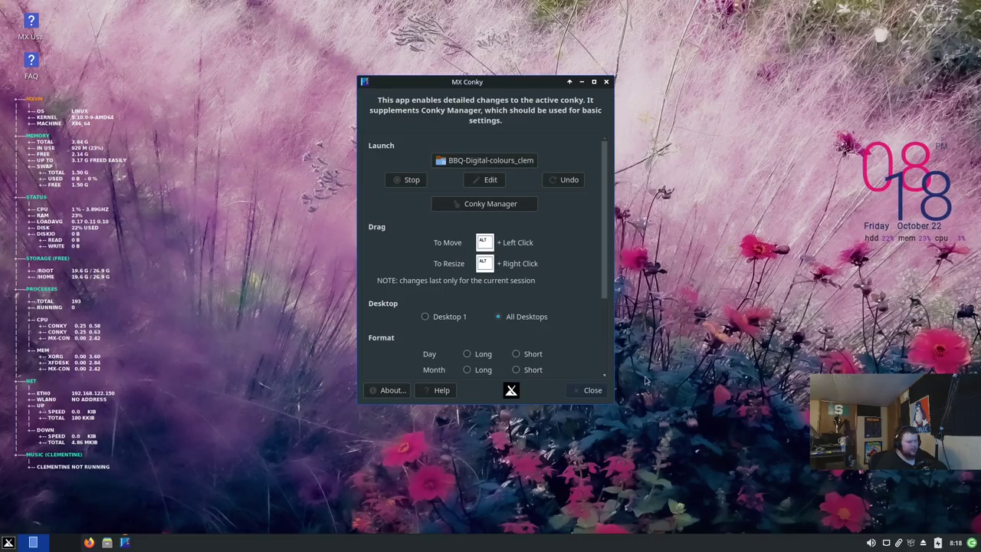
{"action": "left_click", "coordinate": [603, 390]}
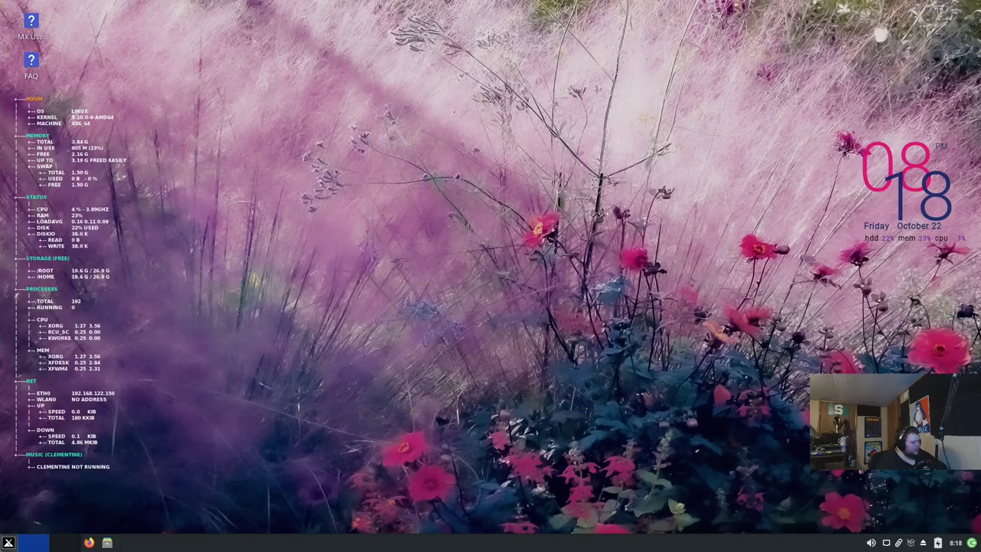
Step: Scroll through the Whisker Menu's All Applications list, then dismiss it by clicking the desktop
{"action": "left_click", "coordinate": [8, 542]}
{"action": "left_click", "coordinate": [209, 333]}
{"action": "scroll", "coordinate": [71, 420], "scroll_direction": "down", "scroll_amount": 3}
{"action": "scroll", "coordinate": [71, 420], "scroll_direction": "down", "scroll_amount": 15}
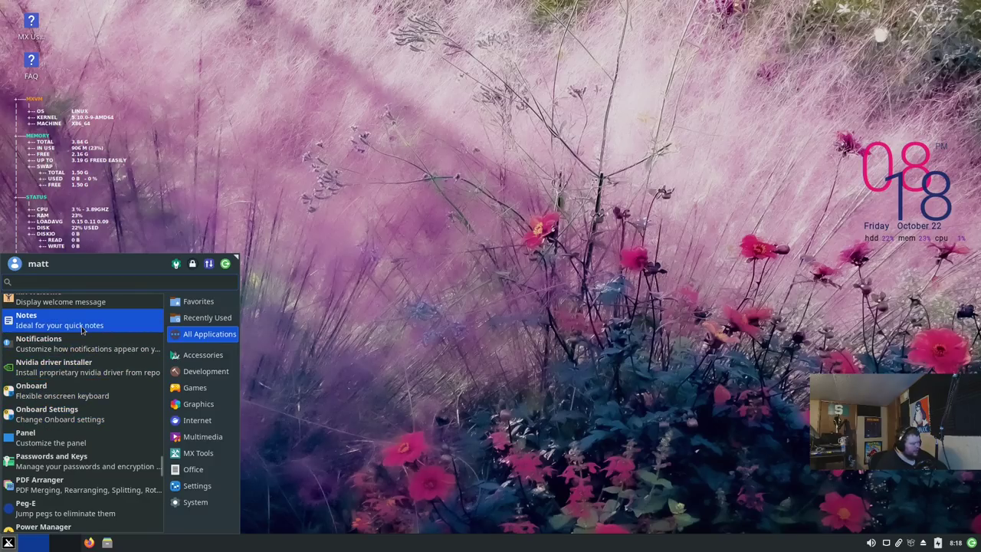
{"action": "scroll", "coordinate": [67, 460], "scroll_direction": "down", "scroll_amount": 2}
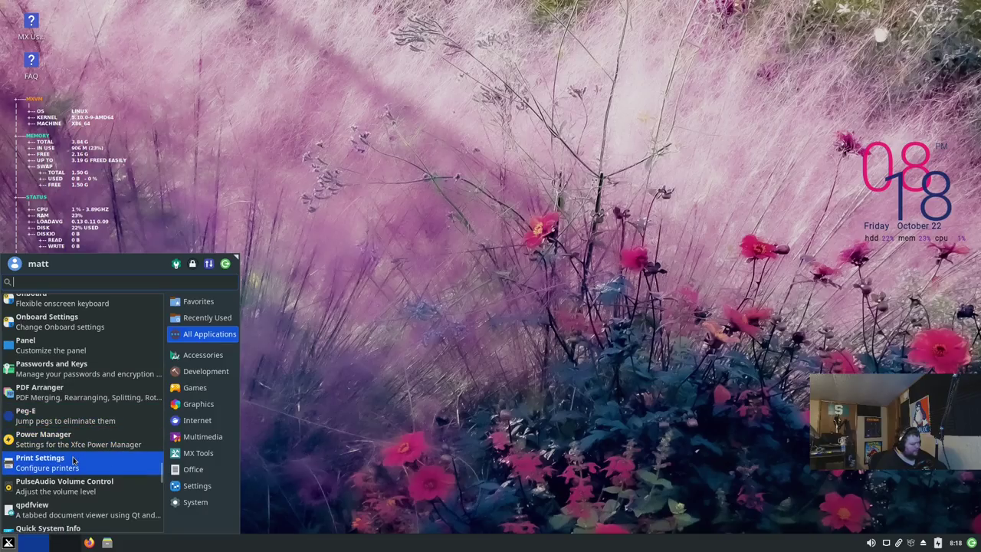
{"action": "scroll", "coordinate": [74, 461], "scroll_direction": "down", "scroll_amount": 2}
{"action": "scroll", "coordinate": [74, 461], "scroll_direction": "down", "scroll_amount": 8}
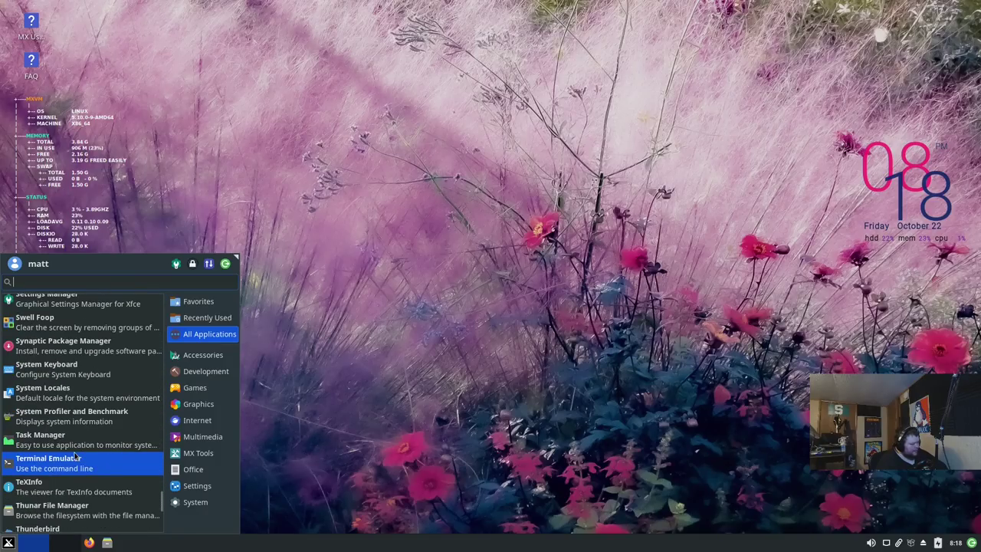
{"action": "scroll", "coordinate": [75, 456], "scroll_direction": "down", "scroll_amount": 5}
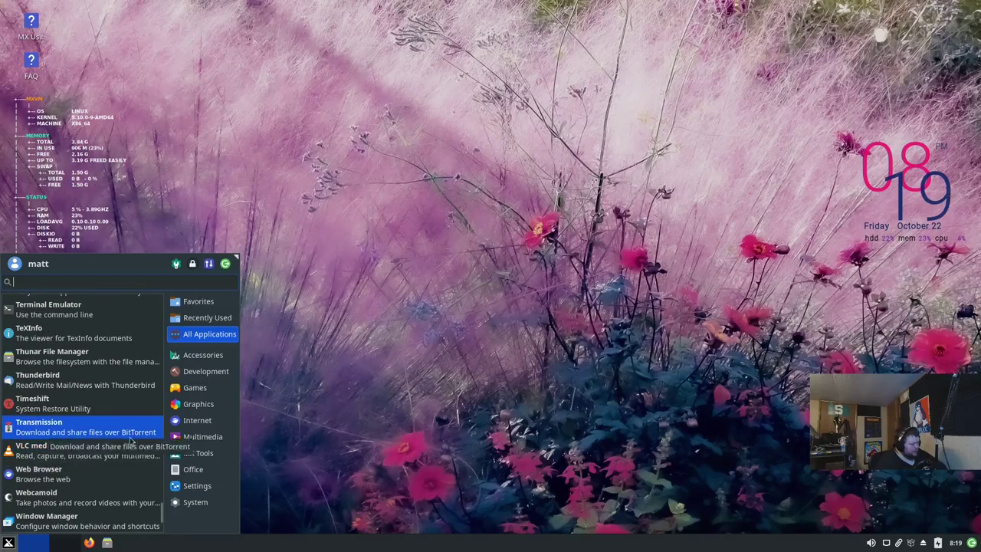
{"action": "scroll", "coordinate": [99, 479], "scroll_direction": "down", "scroll_amount": 3}
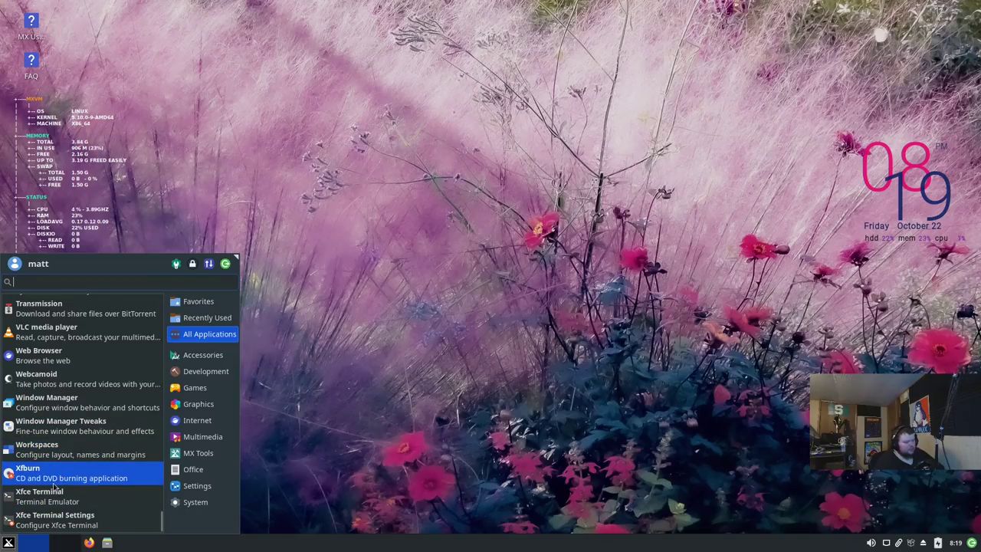
{"action": "left_click", "coordinate": [493, 260]}
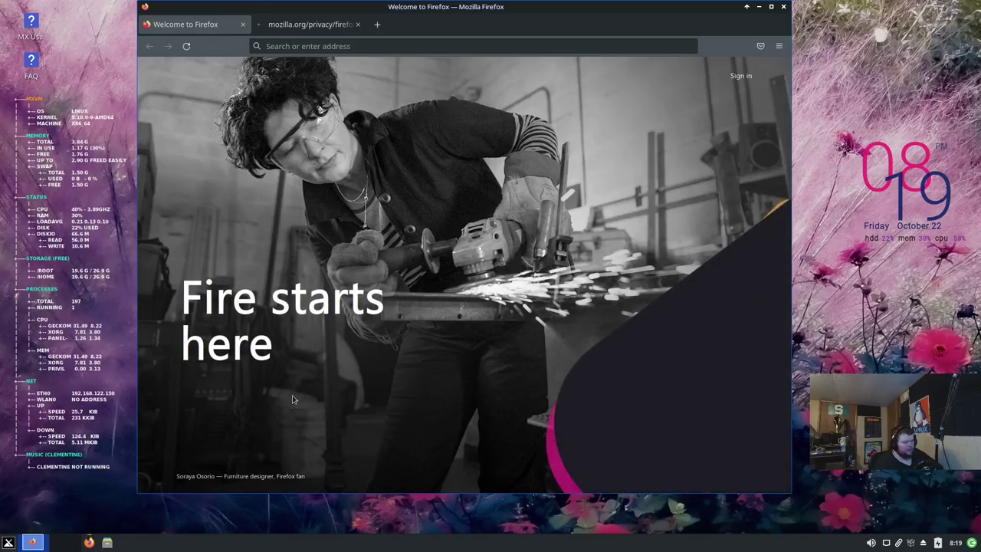
Step: Check About Firefox shows version 93.0 (64-bit), then quit Firefox, closing both tabs
{"action": "left_click", "coordinate": [779, 46]}
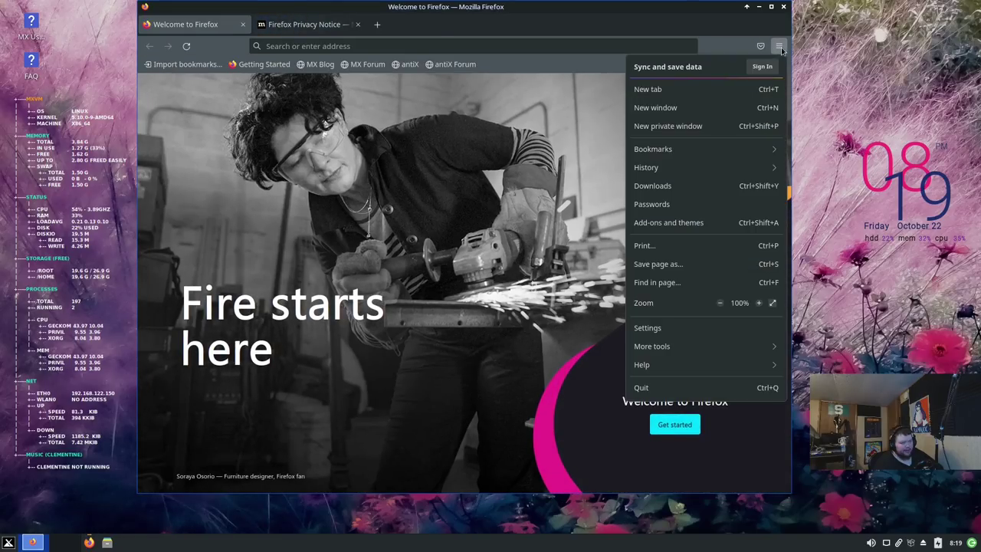
{"action": "left_click", "coordinate": [665, 366]}
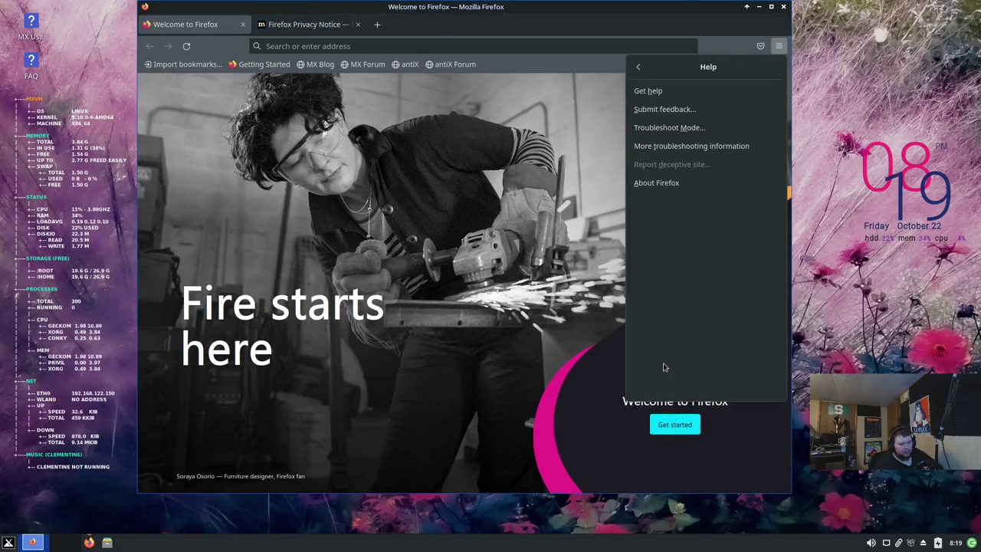
{"action": "left_click", "coordinate": [656, 182]}
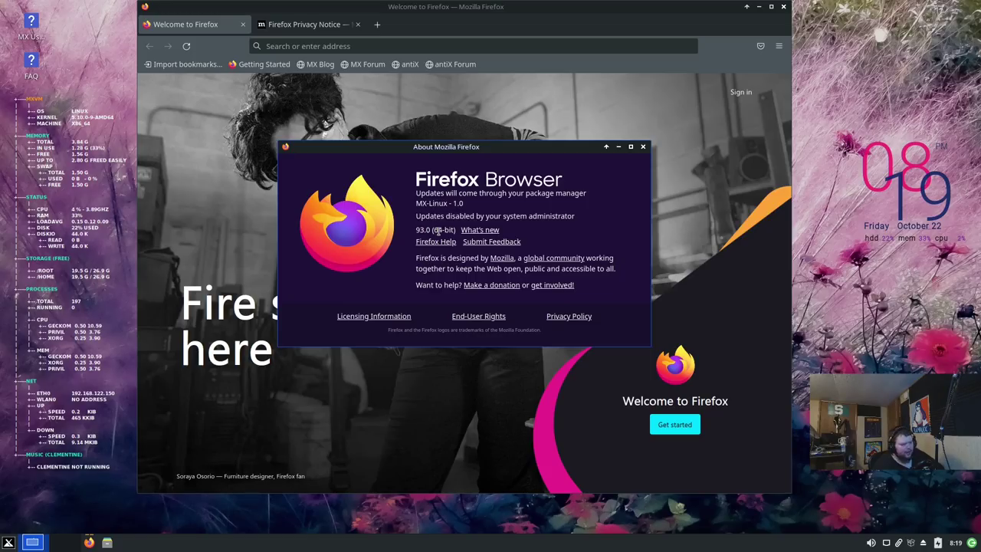
{"action": "left_click", "coordinate": [642, 146]}
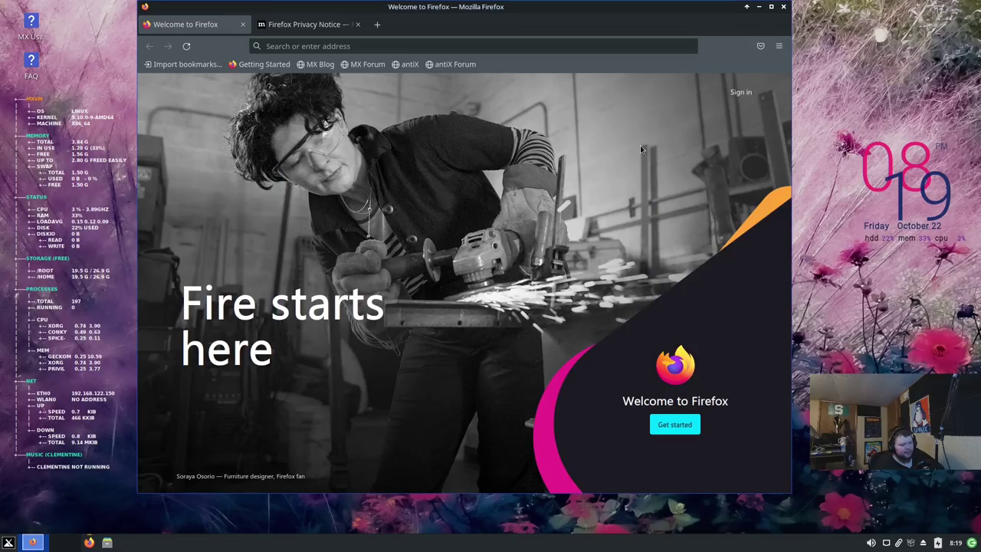
{"action": "left_click", "coordinate": [783, 5]}
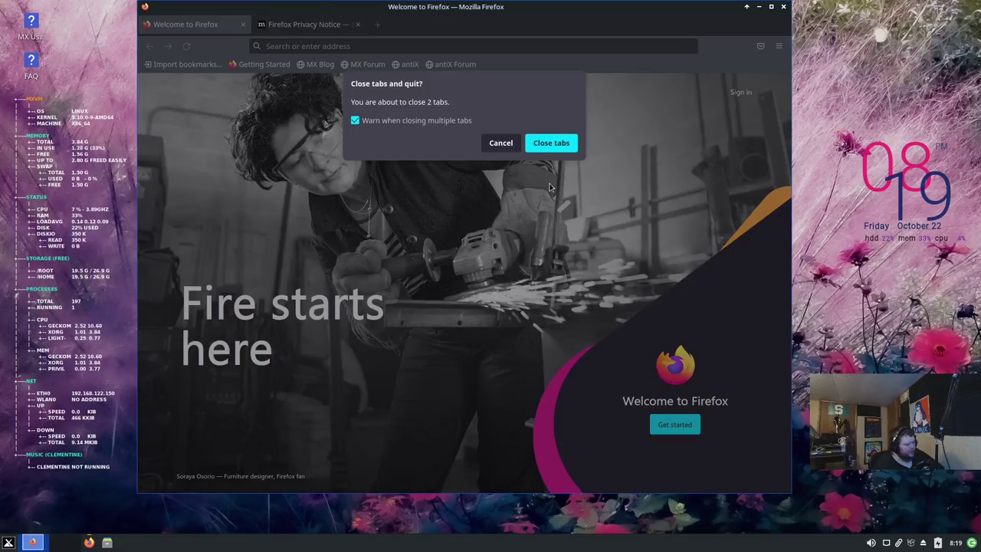
{"action": "left_click", "coordinate": [544, 146]}
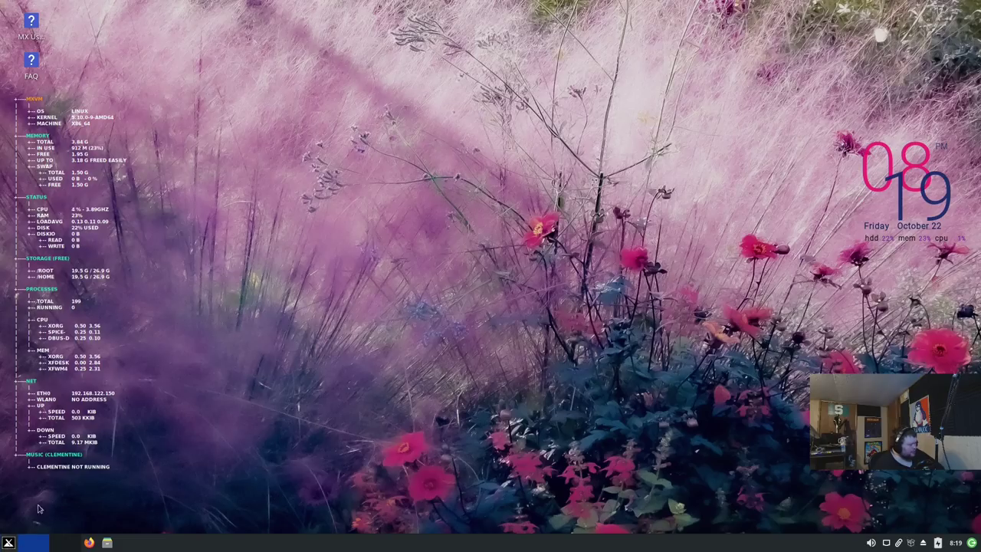
Step: Relaunch Firefox from the taskbar and open the MX-21 "Wildflower" released! post via an 'mx' address search
{"action": "left_click", "coordinate": [8, 543]}
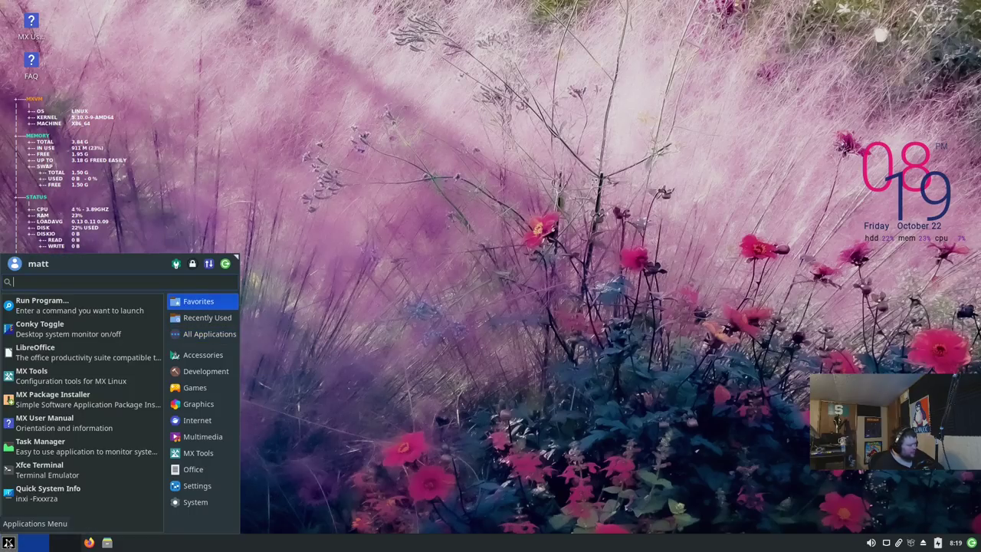
{"action": "left_click", "coordinate": [8, 543]}
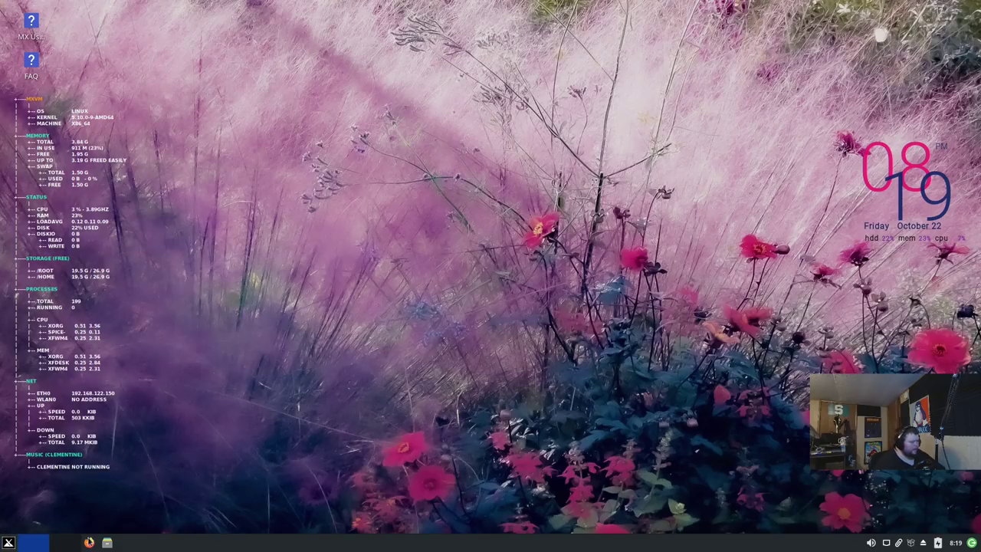
{"action": "left_click", "coordinate": [89, 543]}
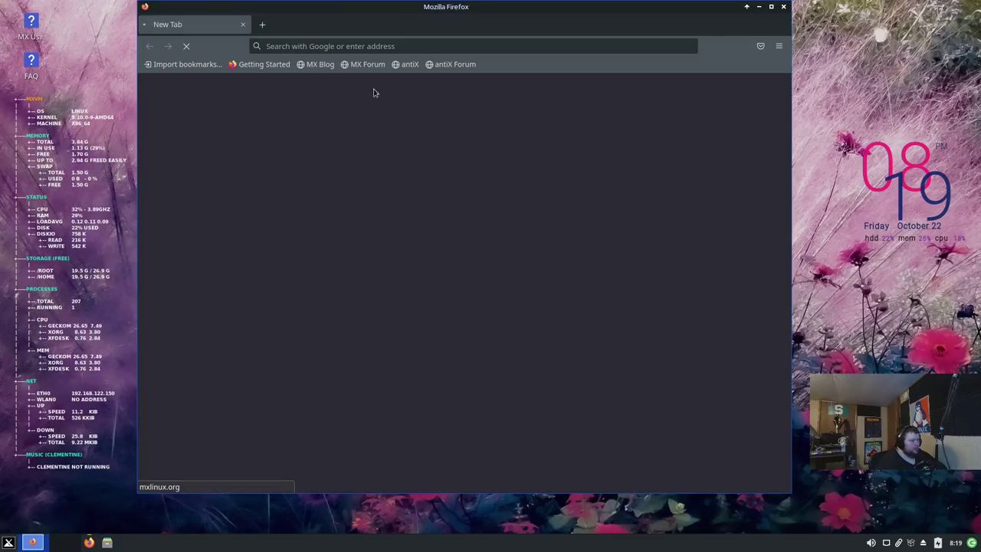
{"action": "left_click", "coordinate": [343, 44]}
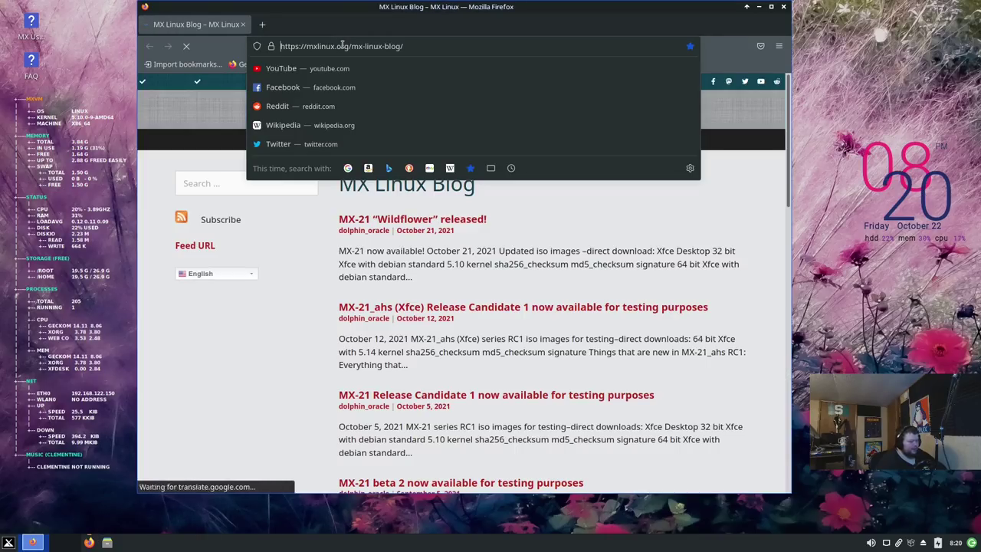
{"action": "type", "text": "mxlinx"}
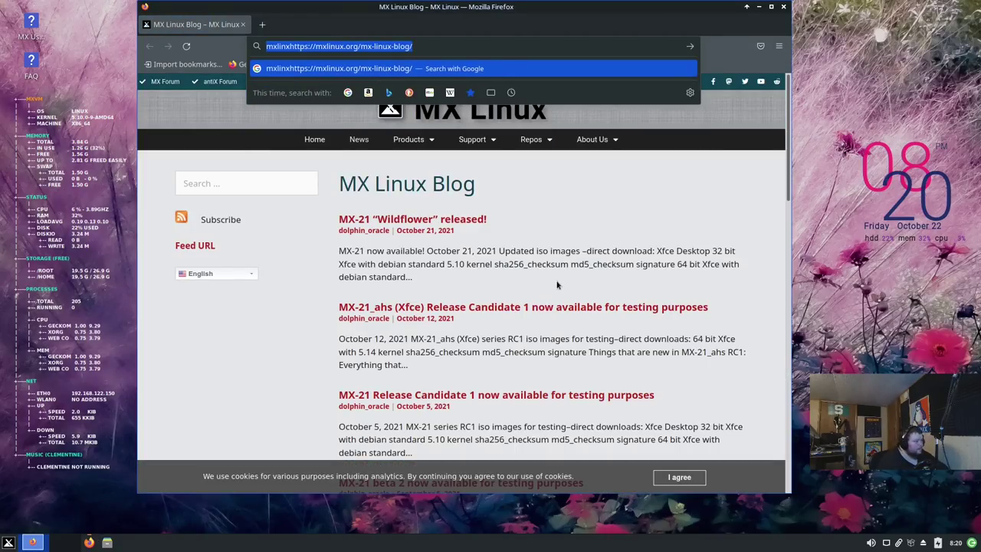
{"action": "left_click", "coordinate": [467, 221]}
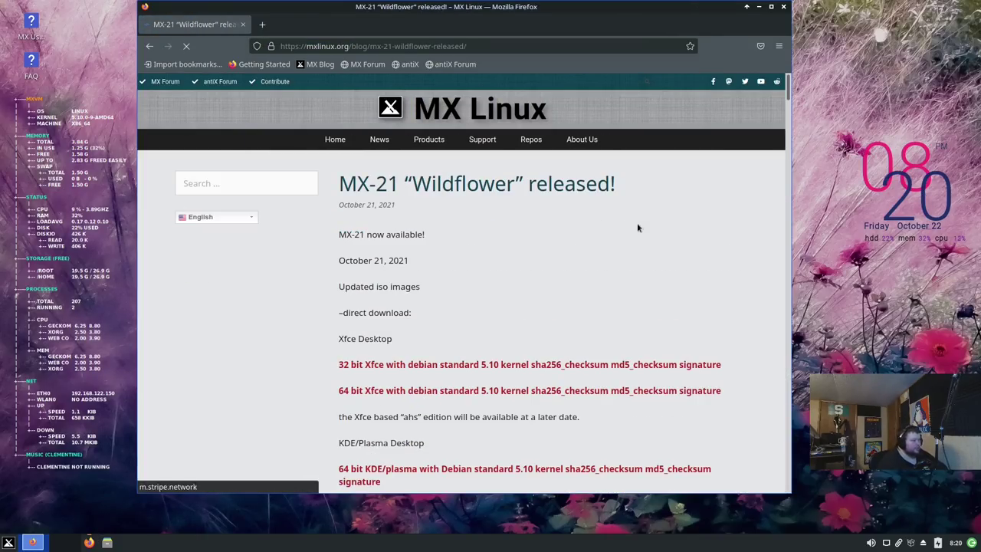
Step: Scroll to "Things that are new in MX-21" and highlight the MX-Tour, MX-Comfort and realtek wifi items
{"action": "scroll", "coordinate": [595, 330], "scroll_direction": "down", "scroll_amount": 5}
{"action": "scroll", "coordinate": [593, 335], "scroll_direction": "down", "scroll_amount": 2}
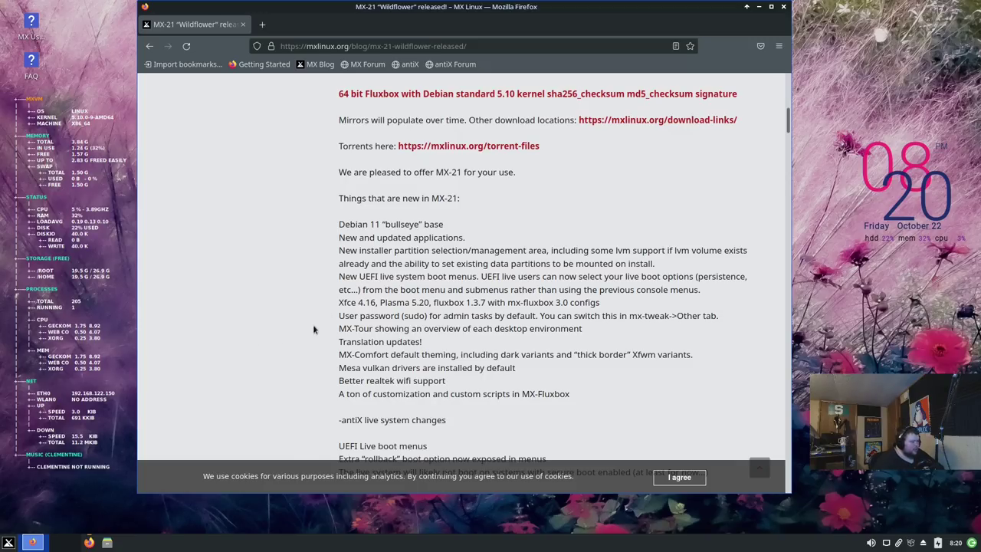
{"action": "left_click_drag", "start_coordinate": [338, 328], "coordinate": [526, 315]}
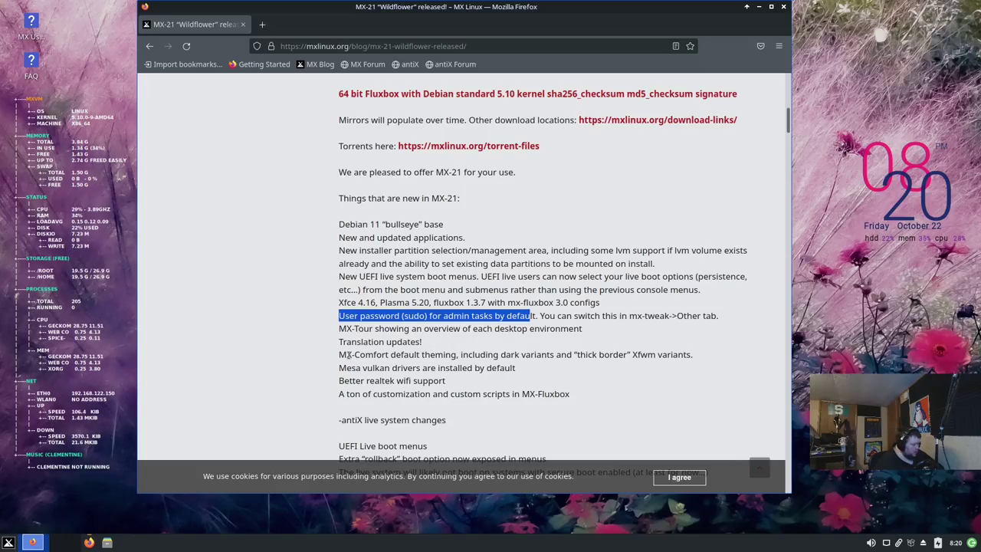
{"action": "left_click_drag", "start_coordinate": [345, 354], "coordinate": [444, 355]}
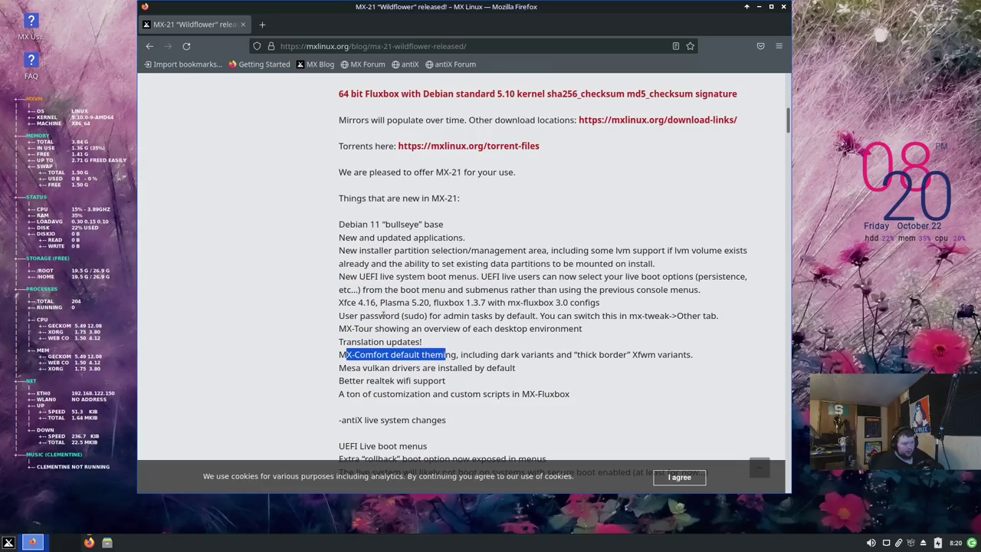
{"action": "left_click_drag", "start_coordinate": [343, 380], "coordinate": [370, 380]}
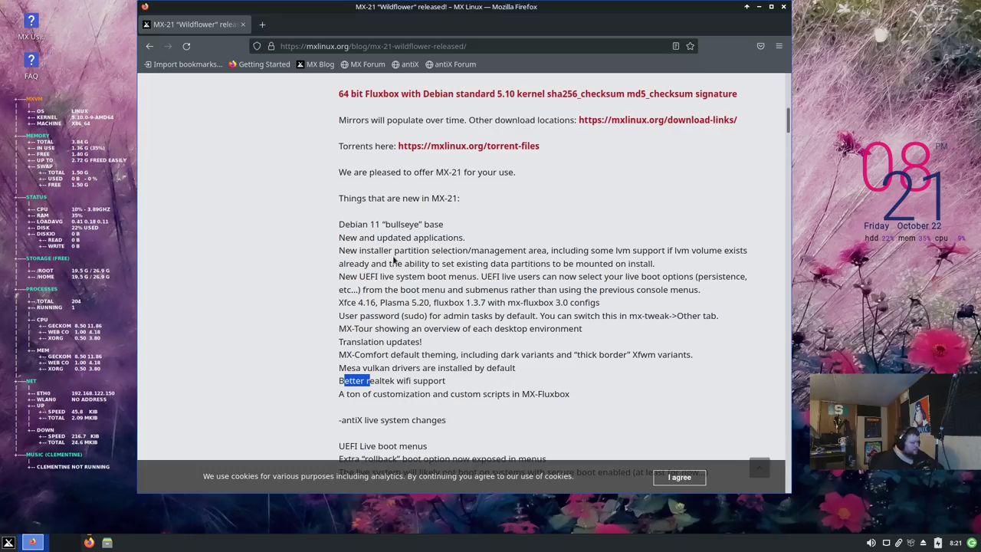
{"action": "left_click_drag", "start_coordinate": [350, 223], "coordinate": [402, 224]}
{"action": "left_click", "coordinate": [349, 285]}
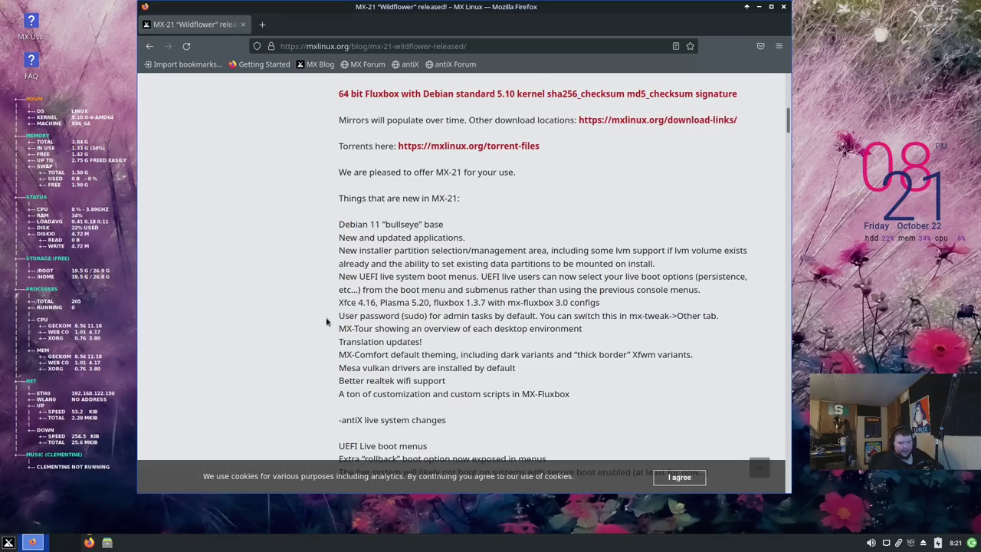